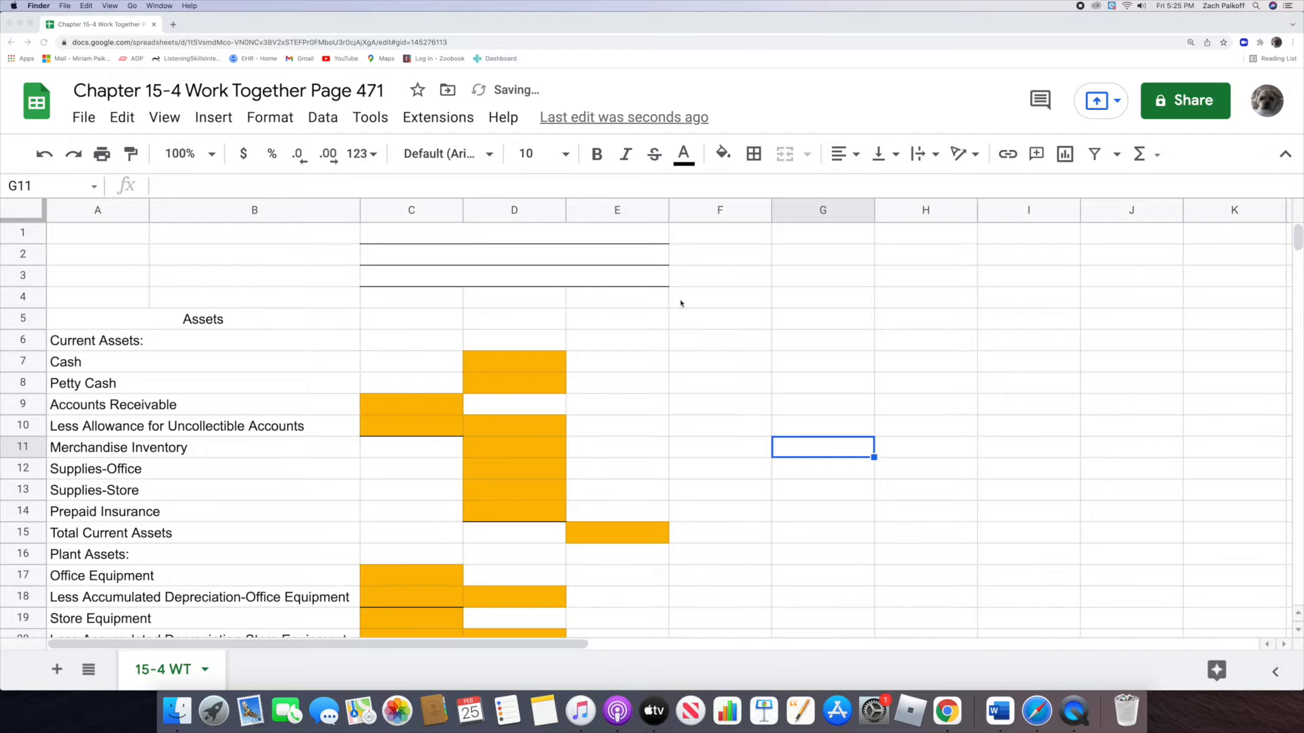
Step: Enter the heading lines Interstate Tires, Inc. in row 1 and Balance Sheet in row 2 of the merged C:E cells
double_click(588, 234)
text(Interstate Tires, Inc.)
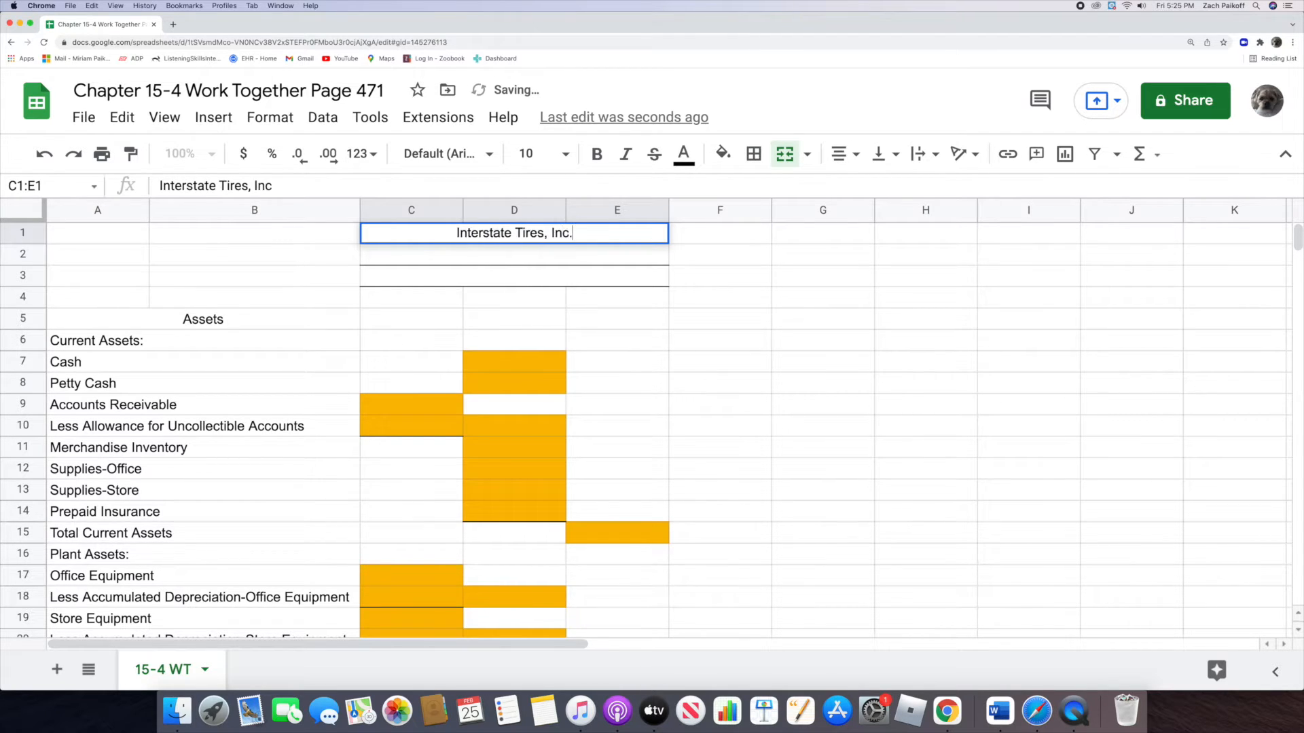
key(Return)
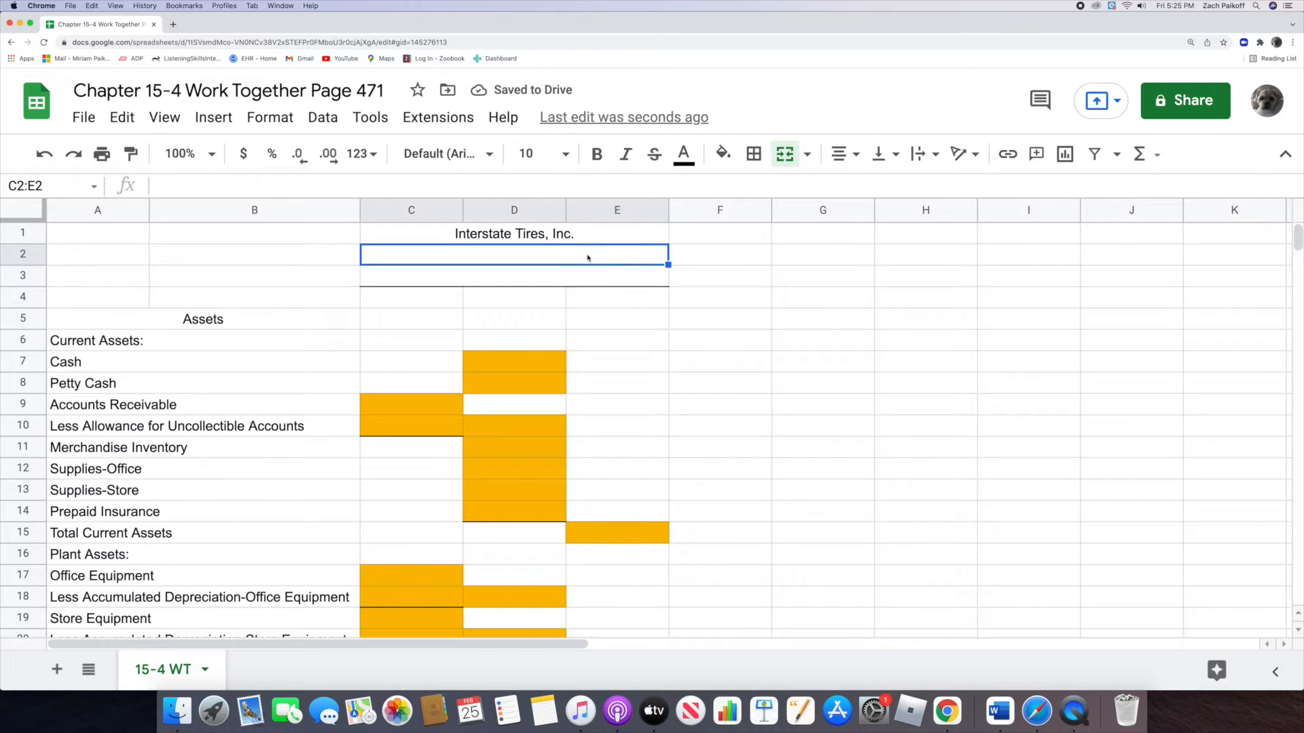
double_click(588, 256)
text(B)
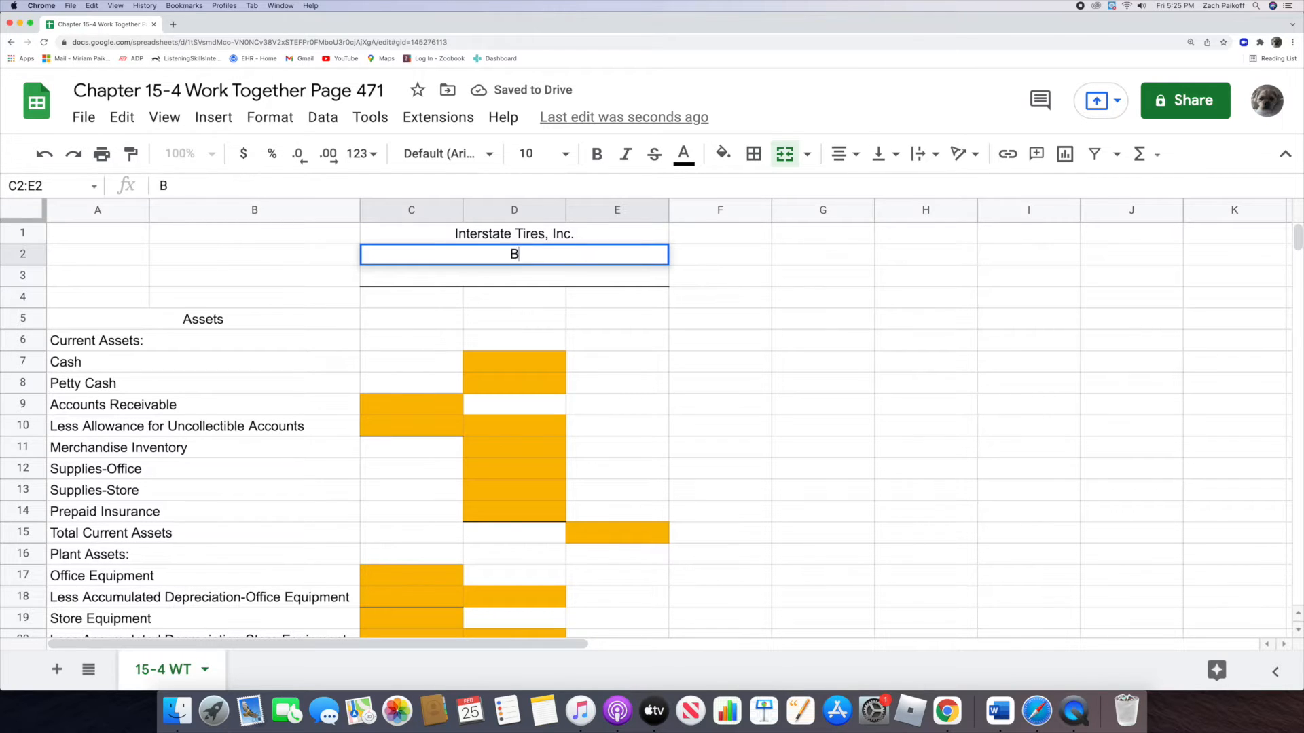
text(alance Sheet)
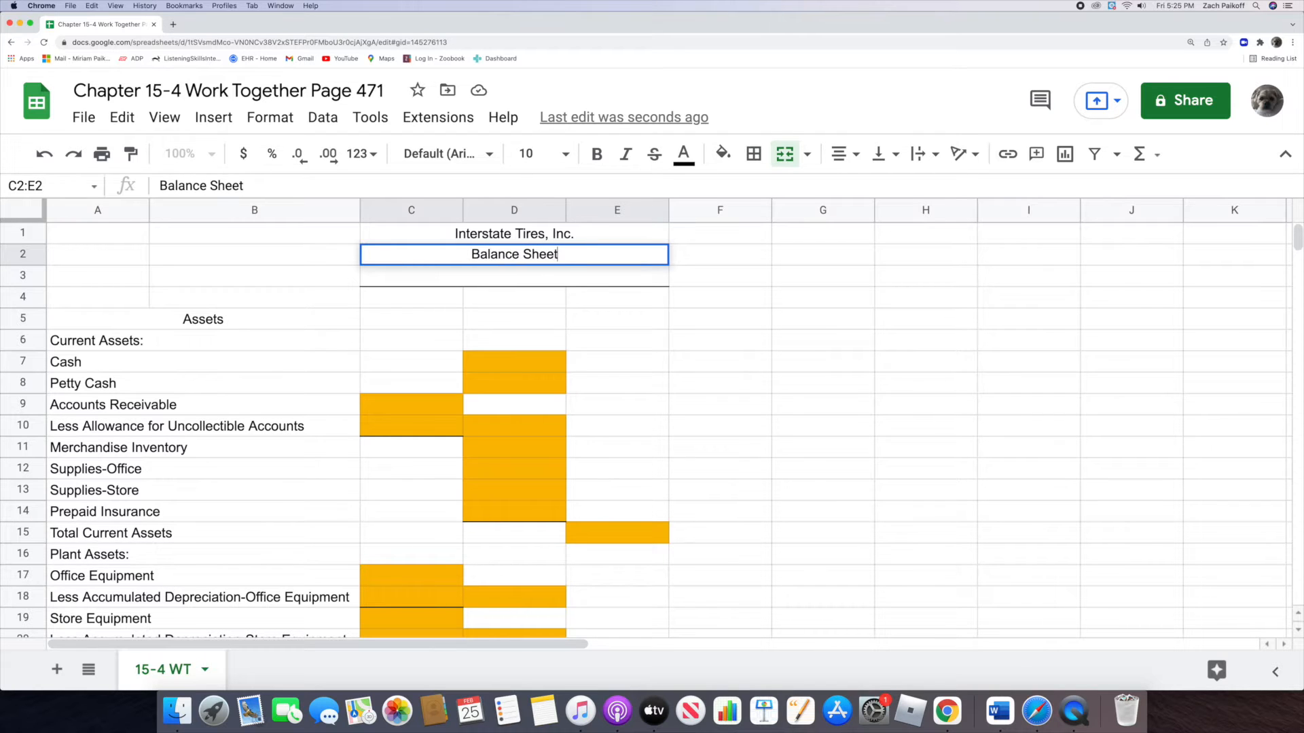
key(Return)
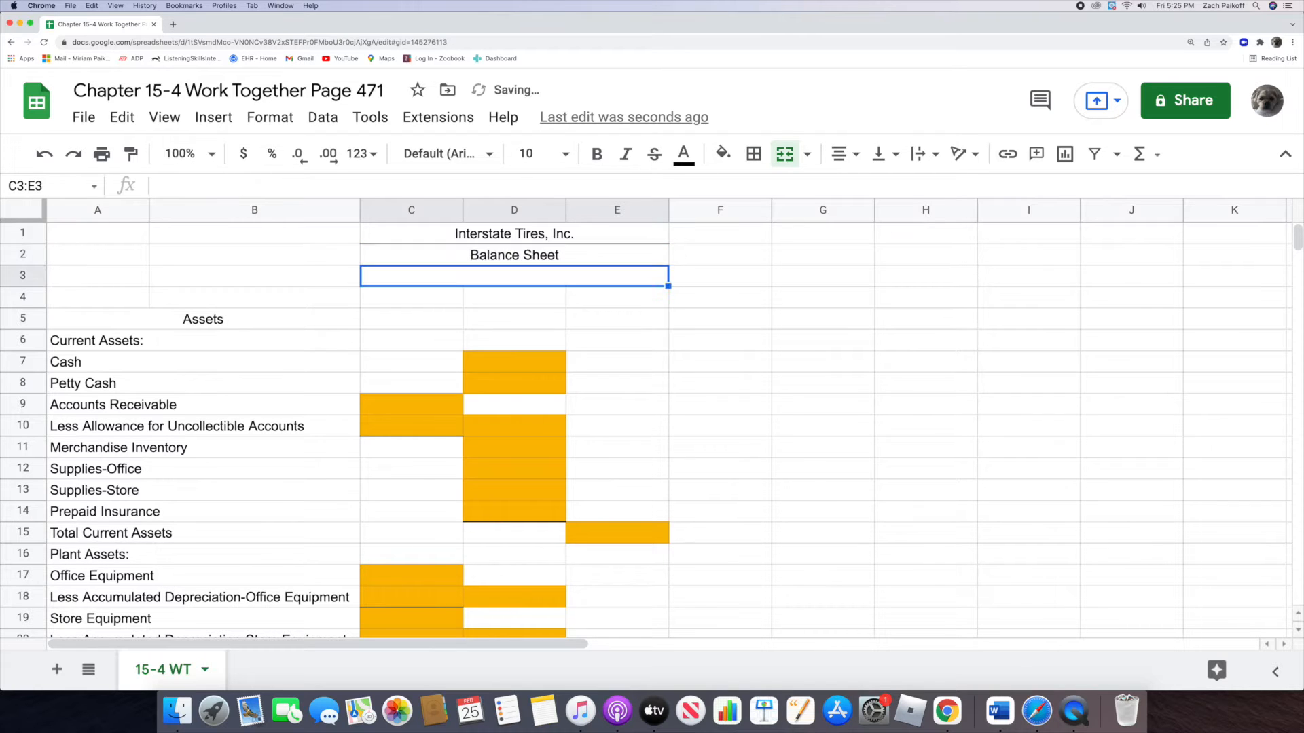
Step: Enter the statement date December 31, 2022 in the third heading line, row 3
double_click(594, 276)
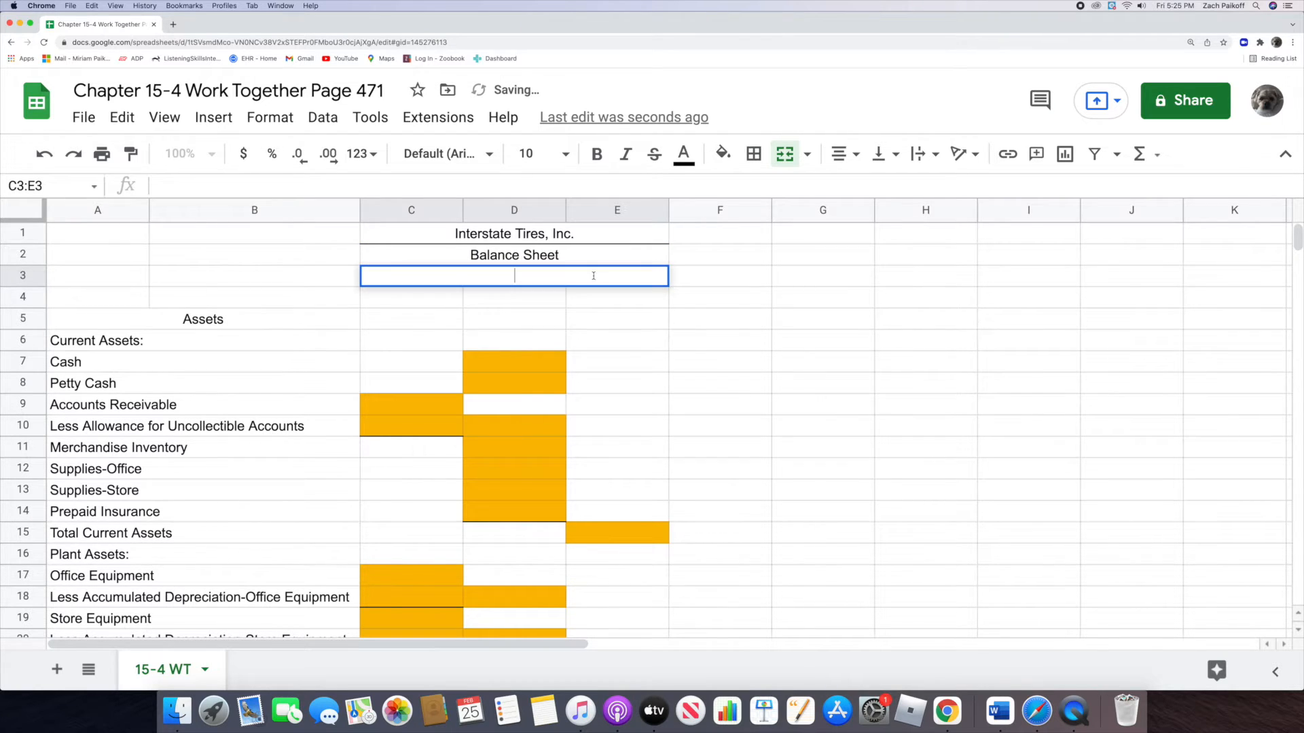
text(Dec)
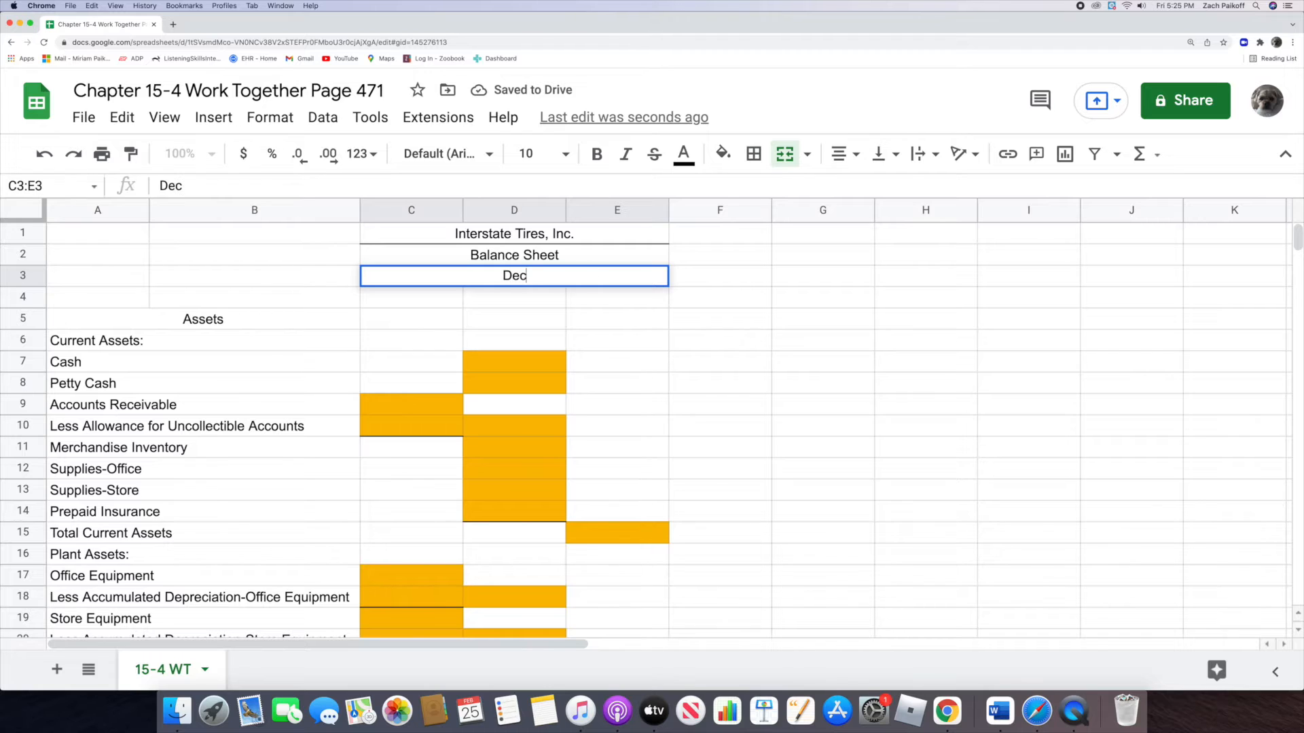
text(ember 31)
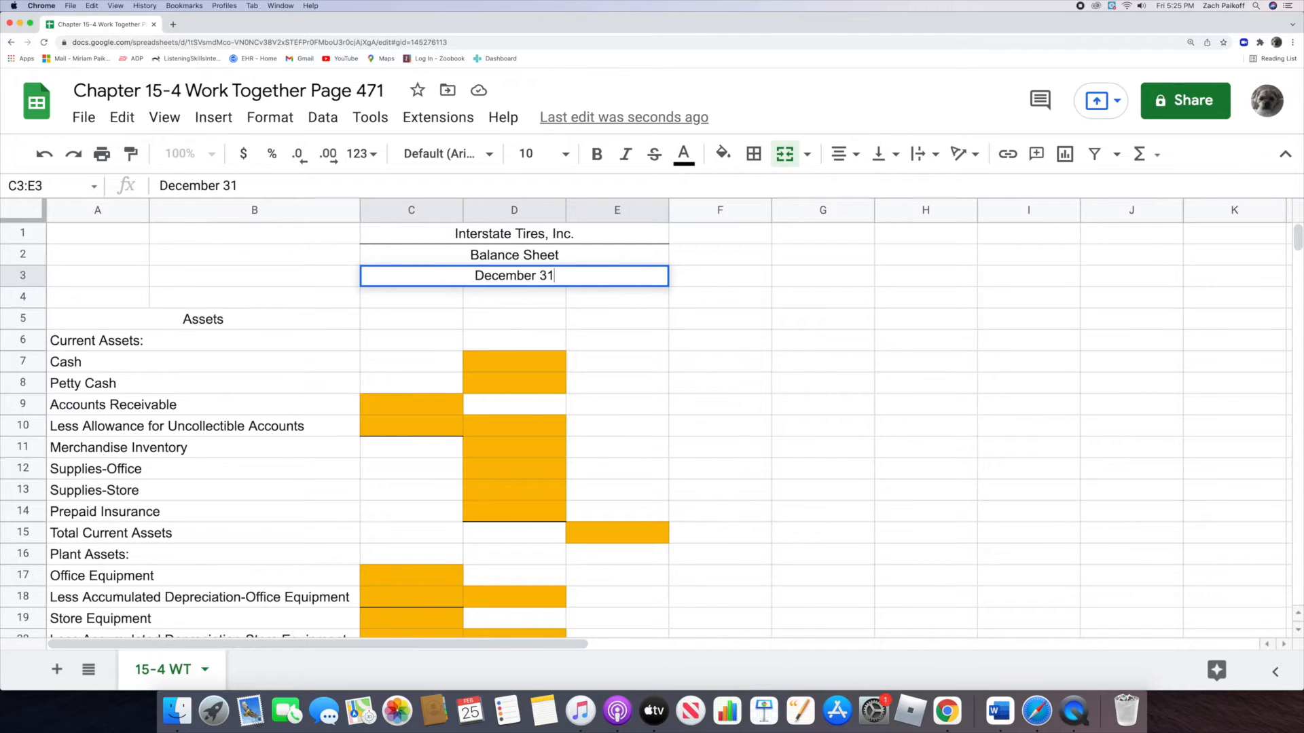
text(, 2022)
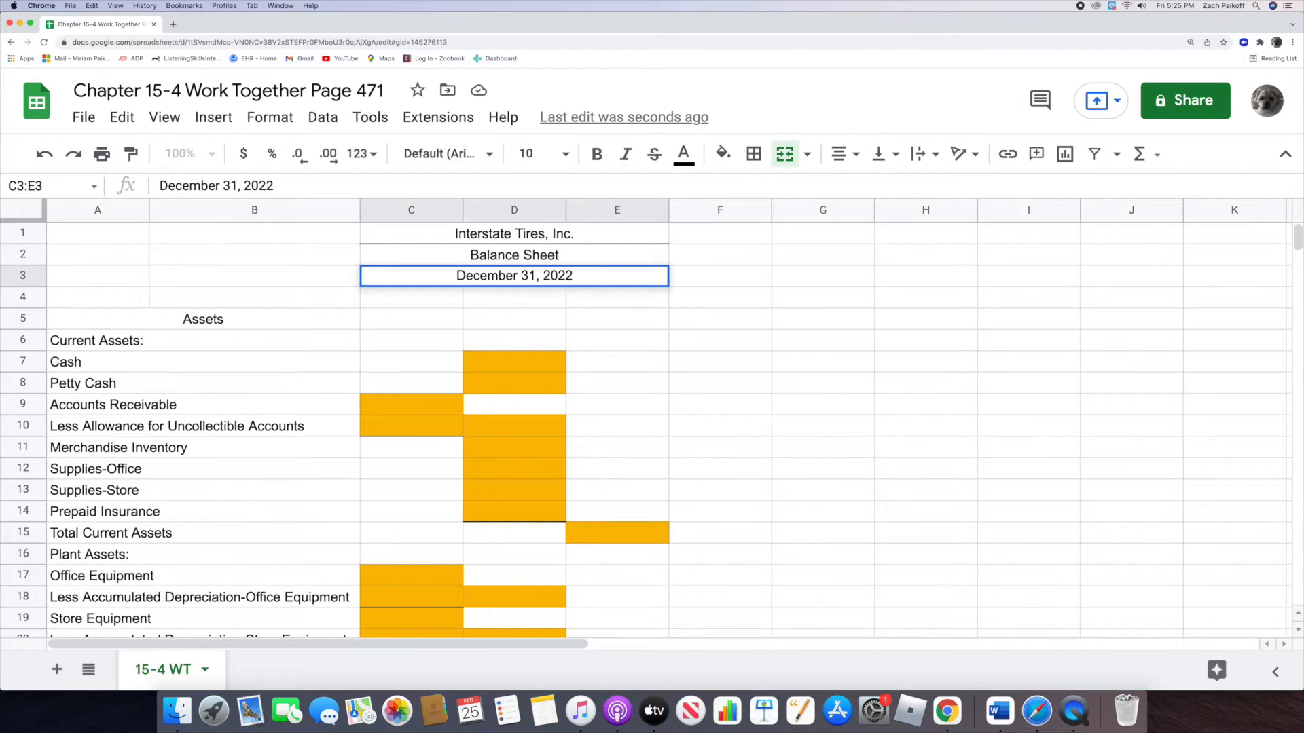
key(Return)
Step: Enter 12848 for Cash in D7 and 300 for Petty Cash in D8
double_click(527, 364)
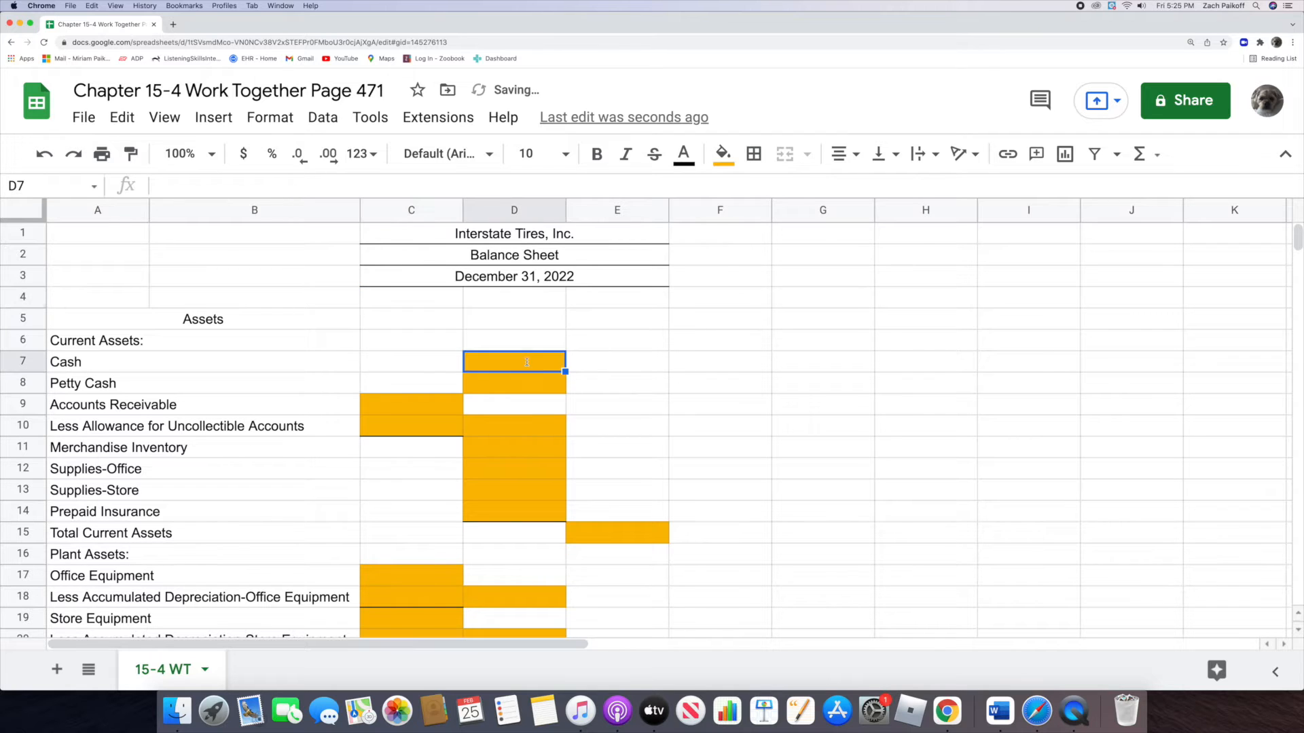
text(12848)
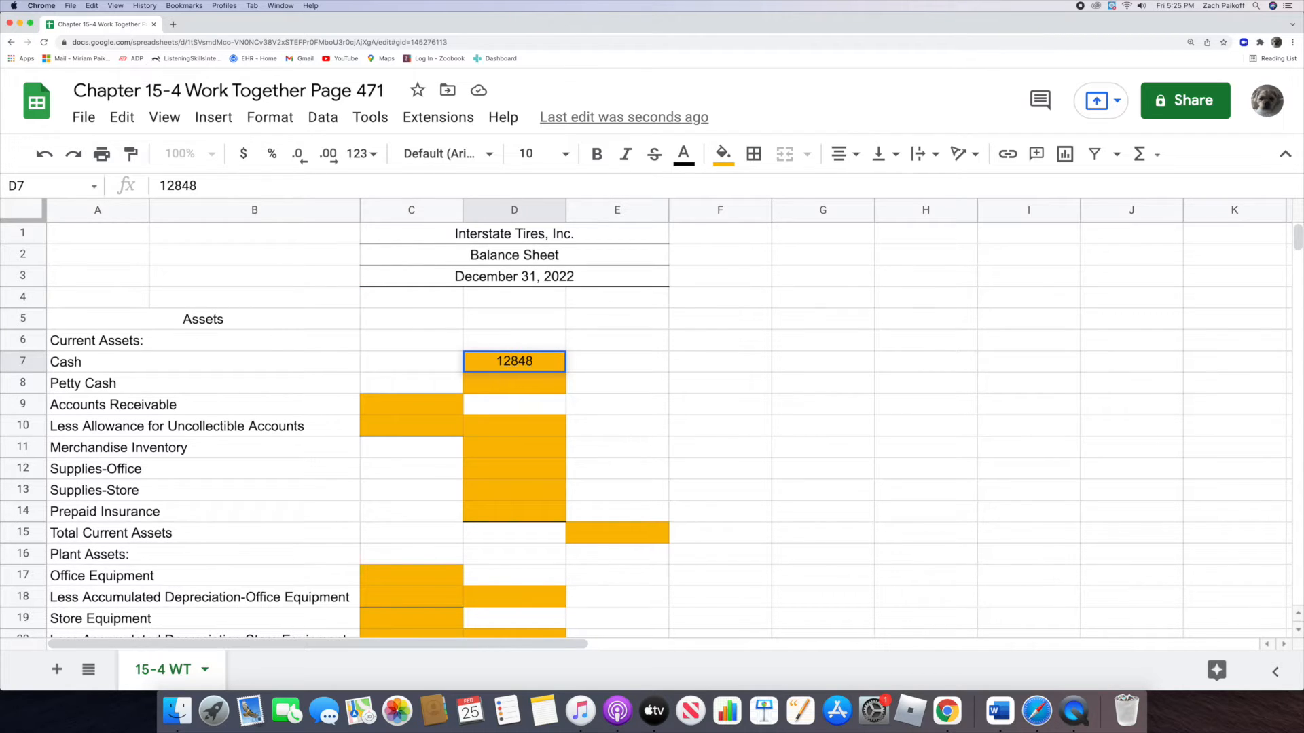
key(Return)
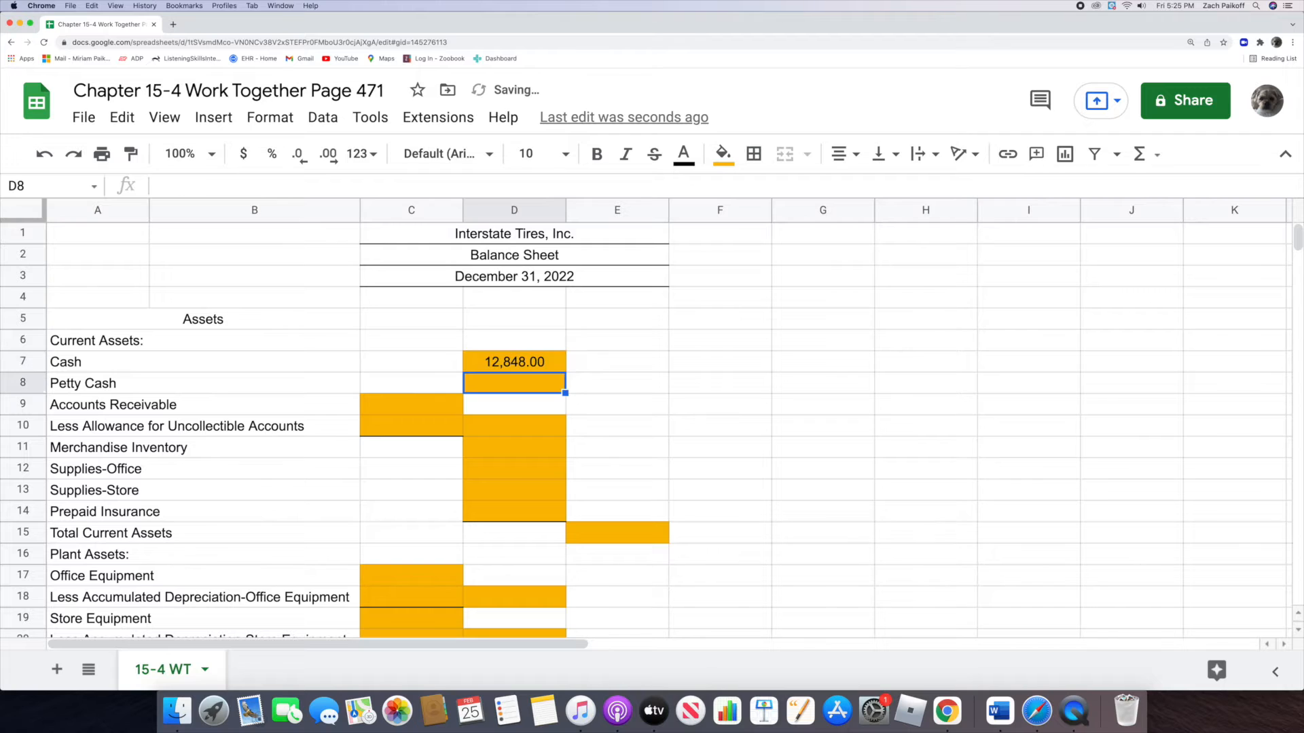
double_click(535, 383)
text(300)
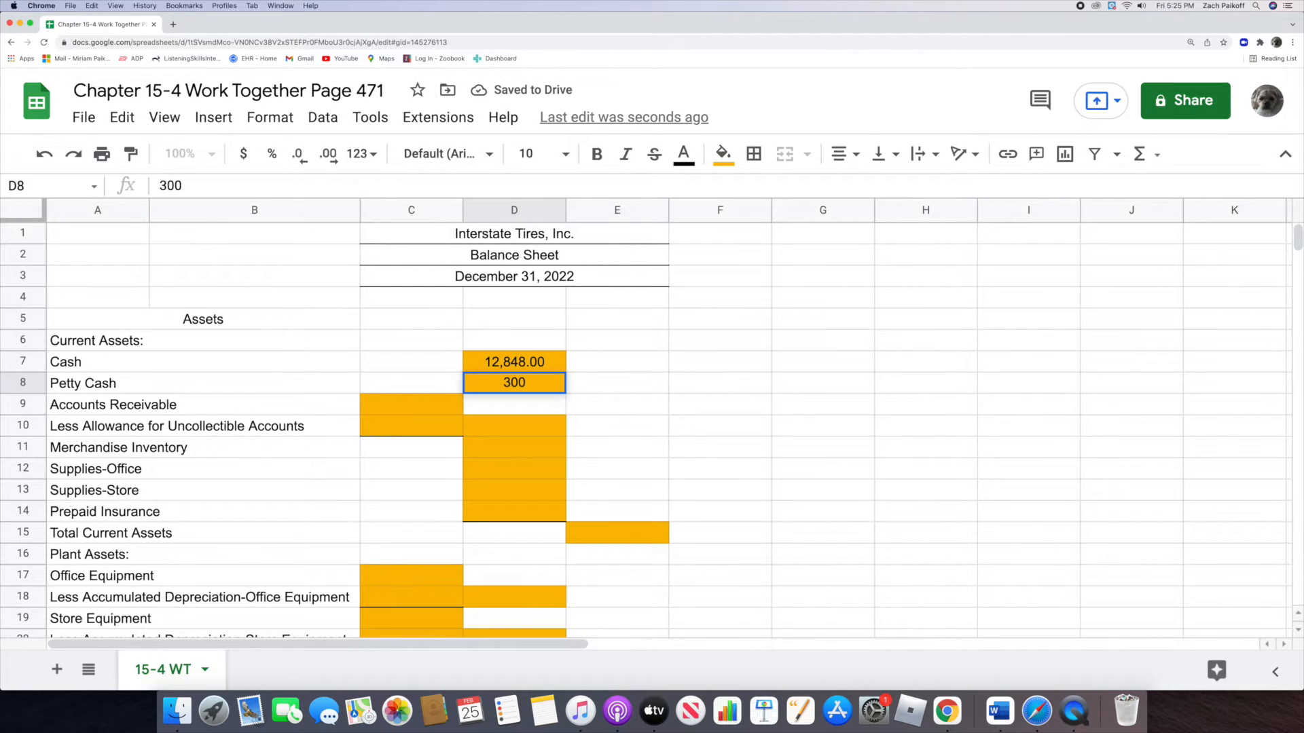
key(Return)
Step: Enter 18,438.90 for Accounts Receivable in C9 and 2,527.29 for Less Allowance for Uncollectible Accounts in C10
click(421, 409)
double_click(421, 410)
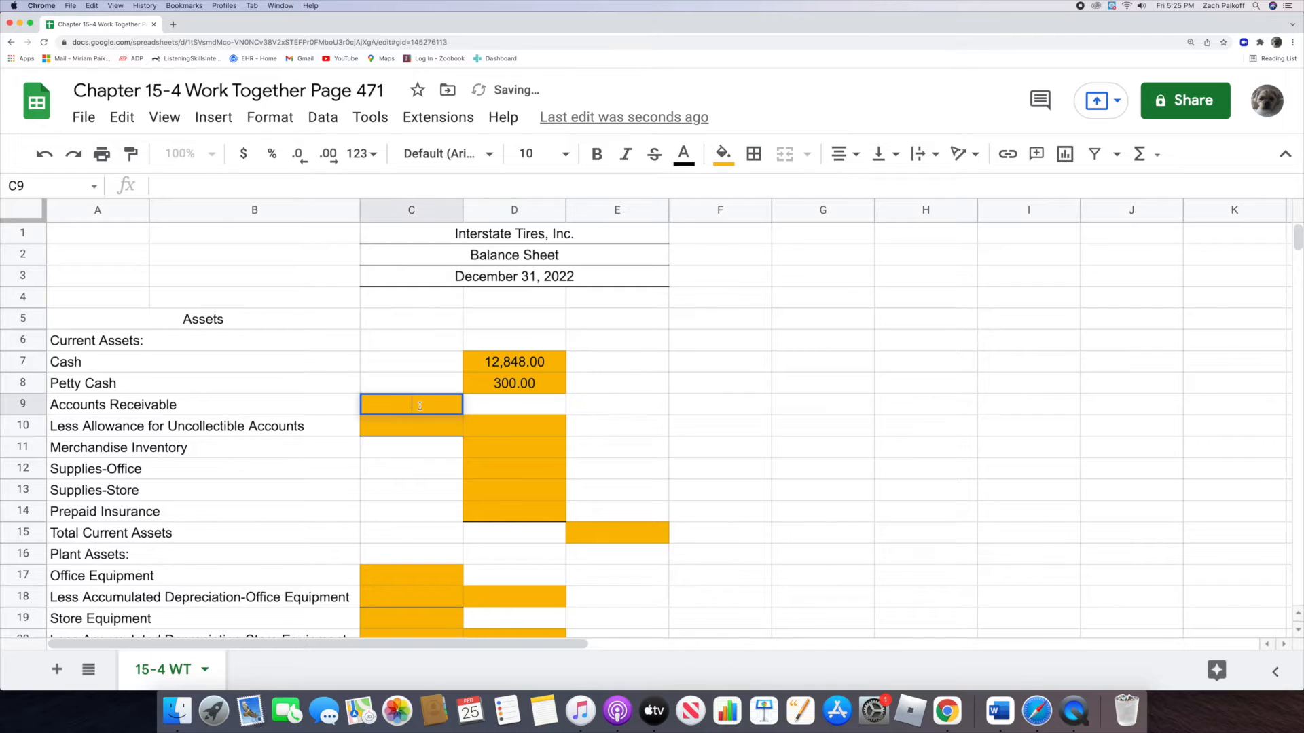
text(18,)
text(438.)
text(90)
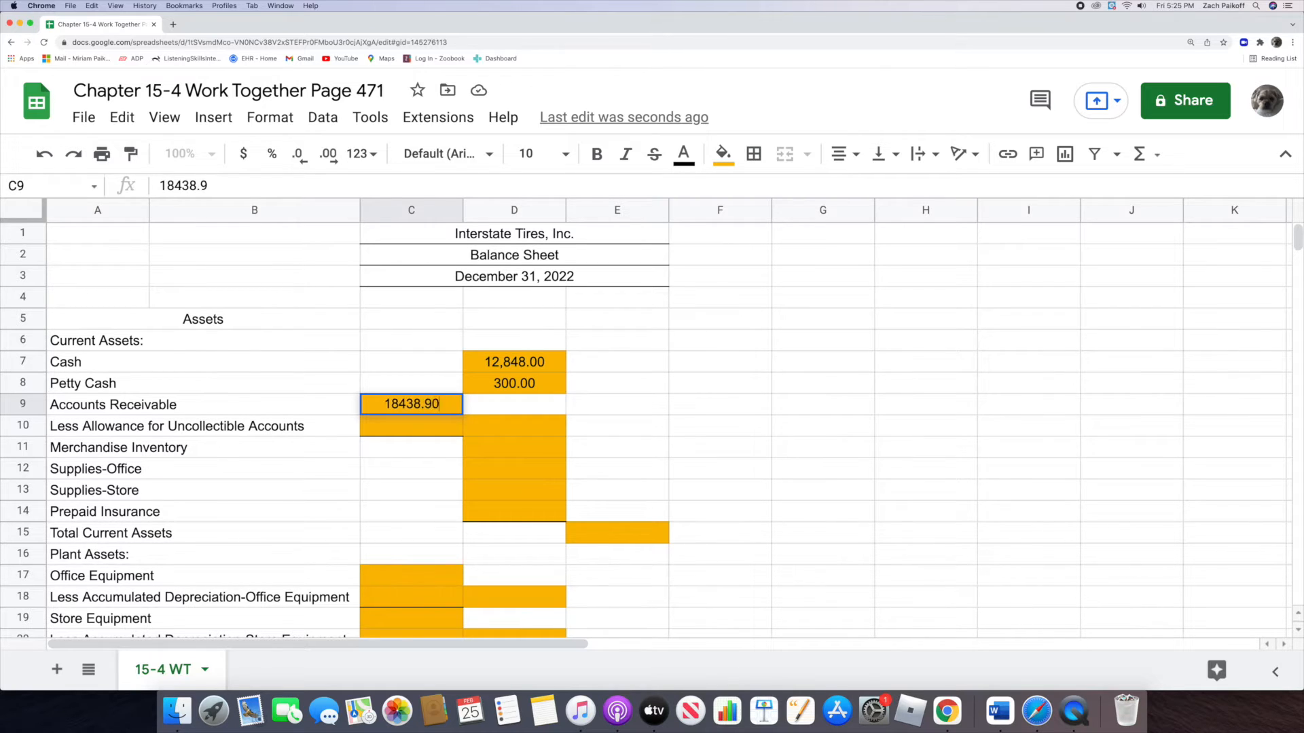
key(Return)
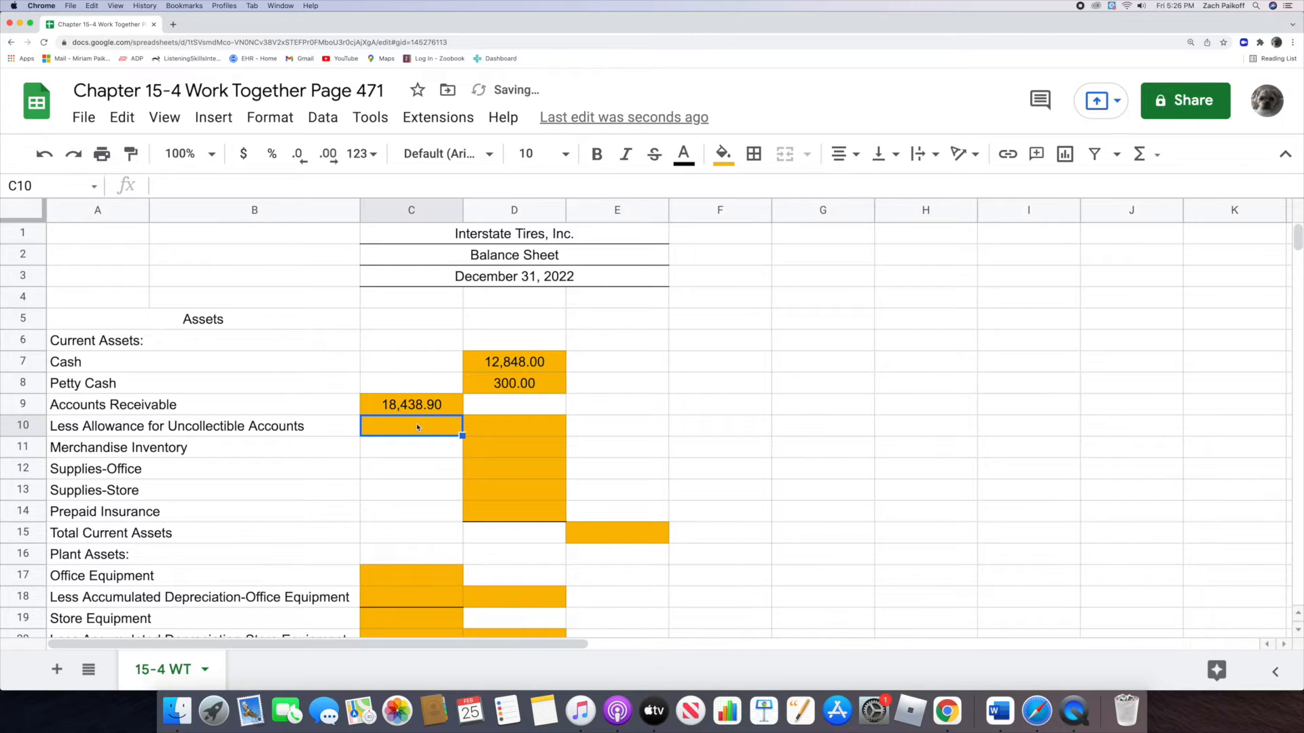
text(2,527.29)
key(Return)
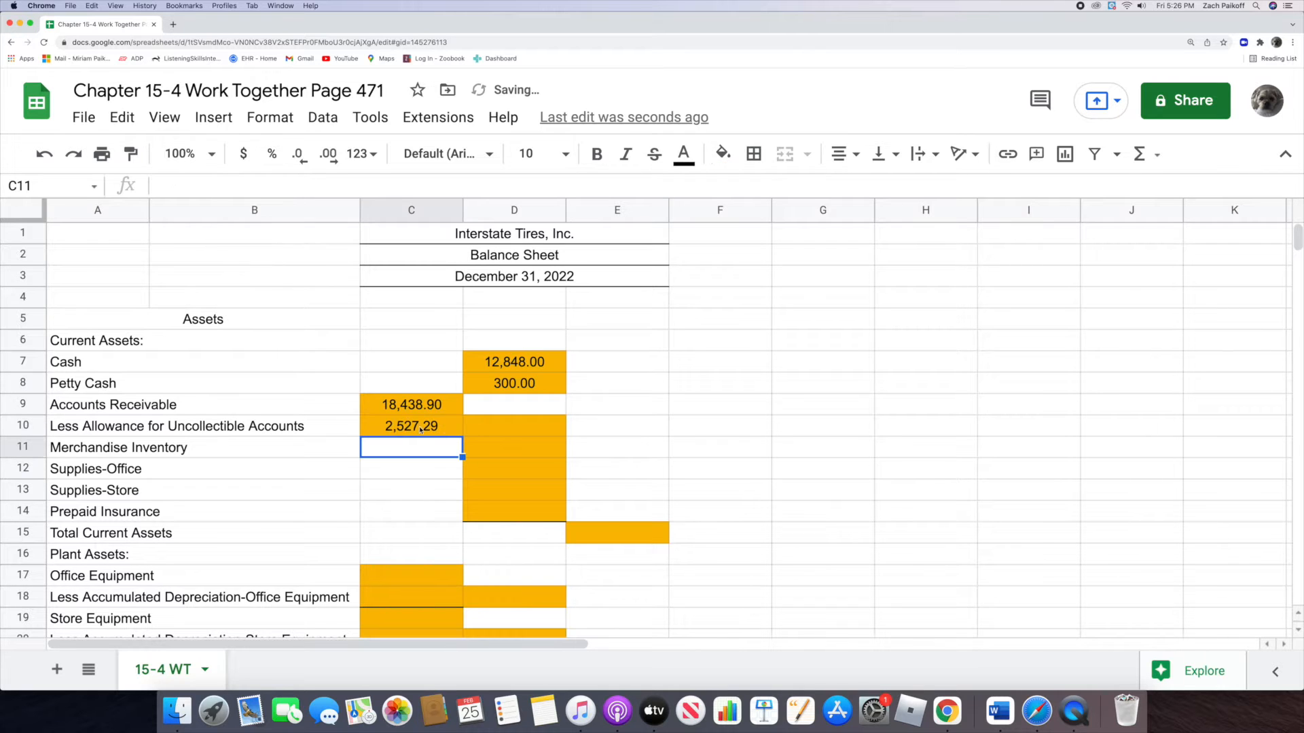
Step: Calculate the net accounts receivable in D10 with the formula =C9-C10
click(479, 421)
text(=)
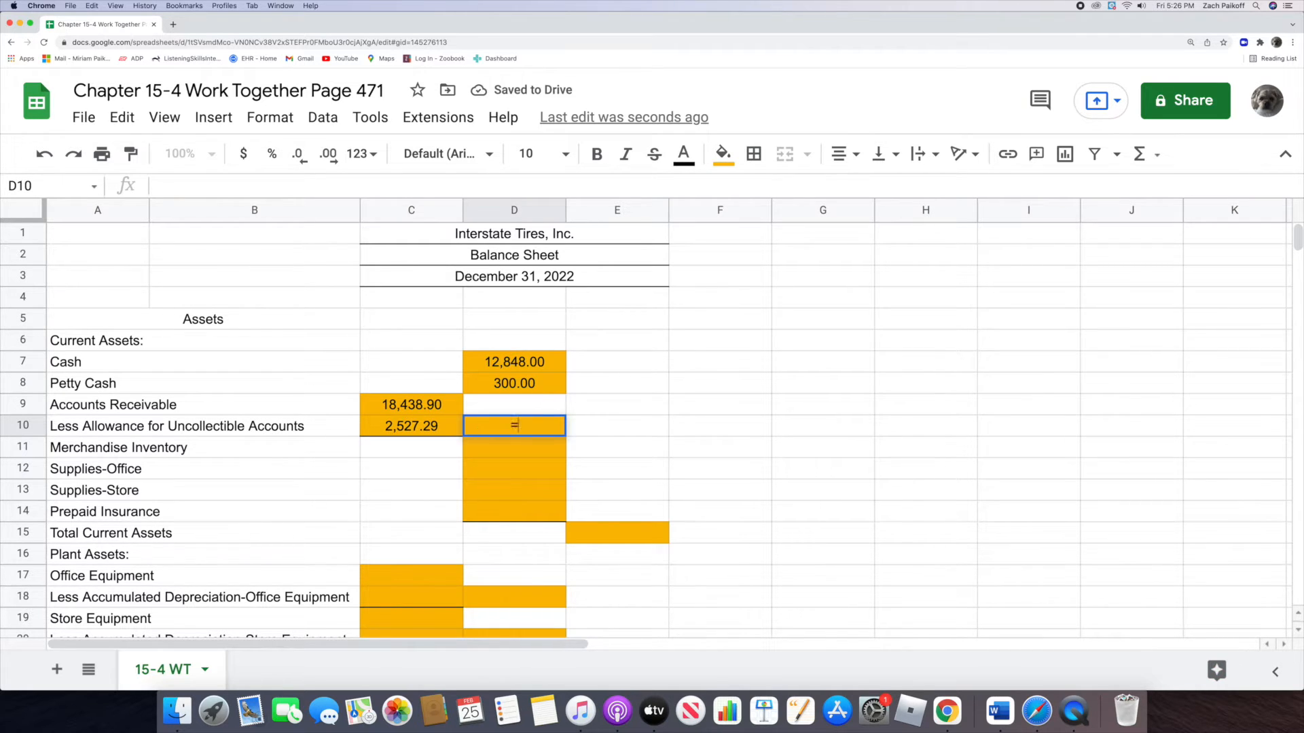
click(369, 405)
text(-)
click(369, 431)
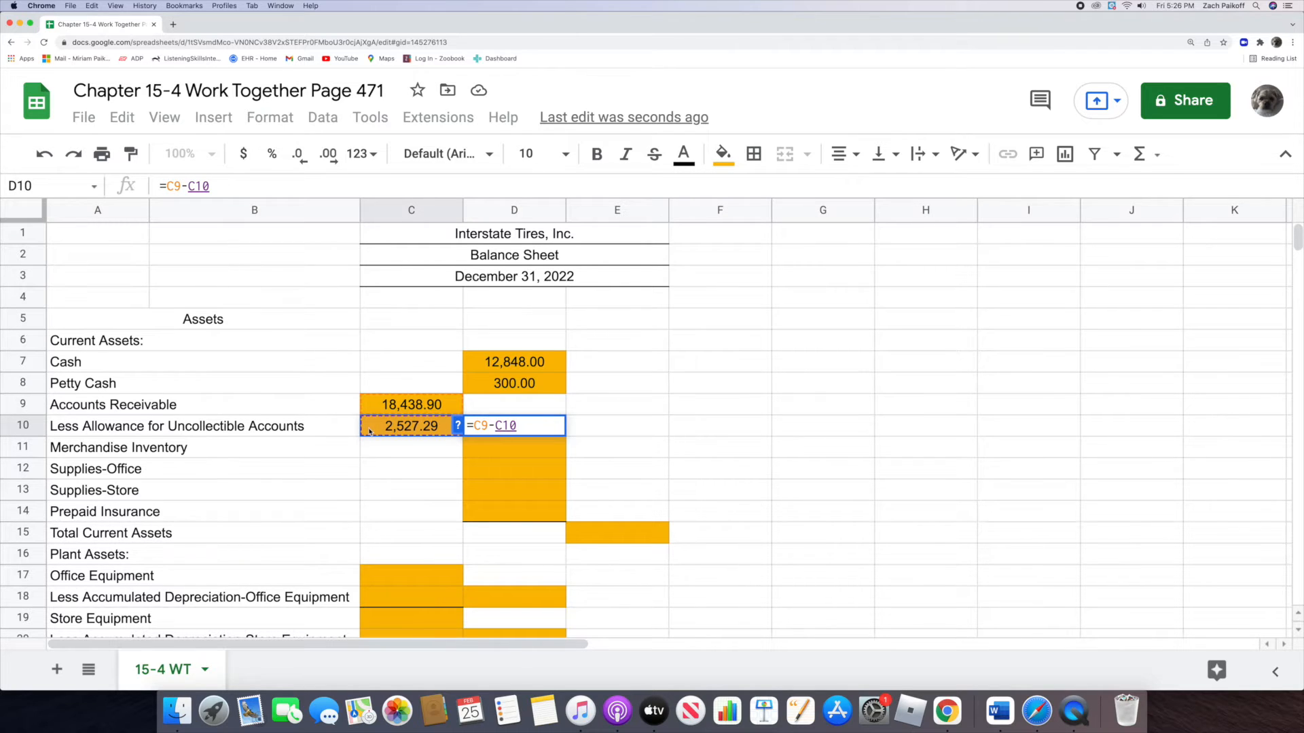
key(Return)
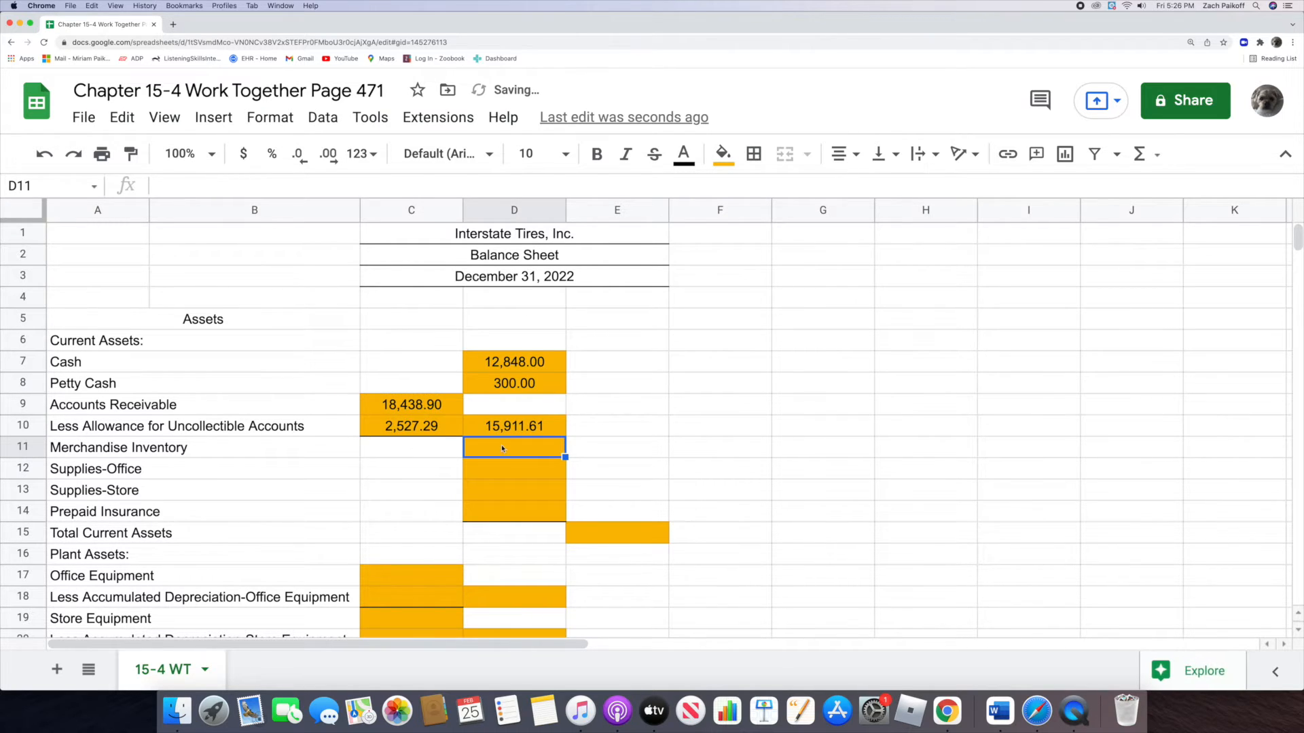
Step: Enter 188,999.25 for Merchandise Inventory in D11 and 854.59 for Supplies-Office in D12
double_click(502, 448)
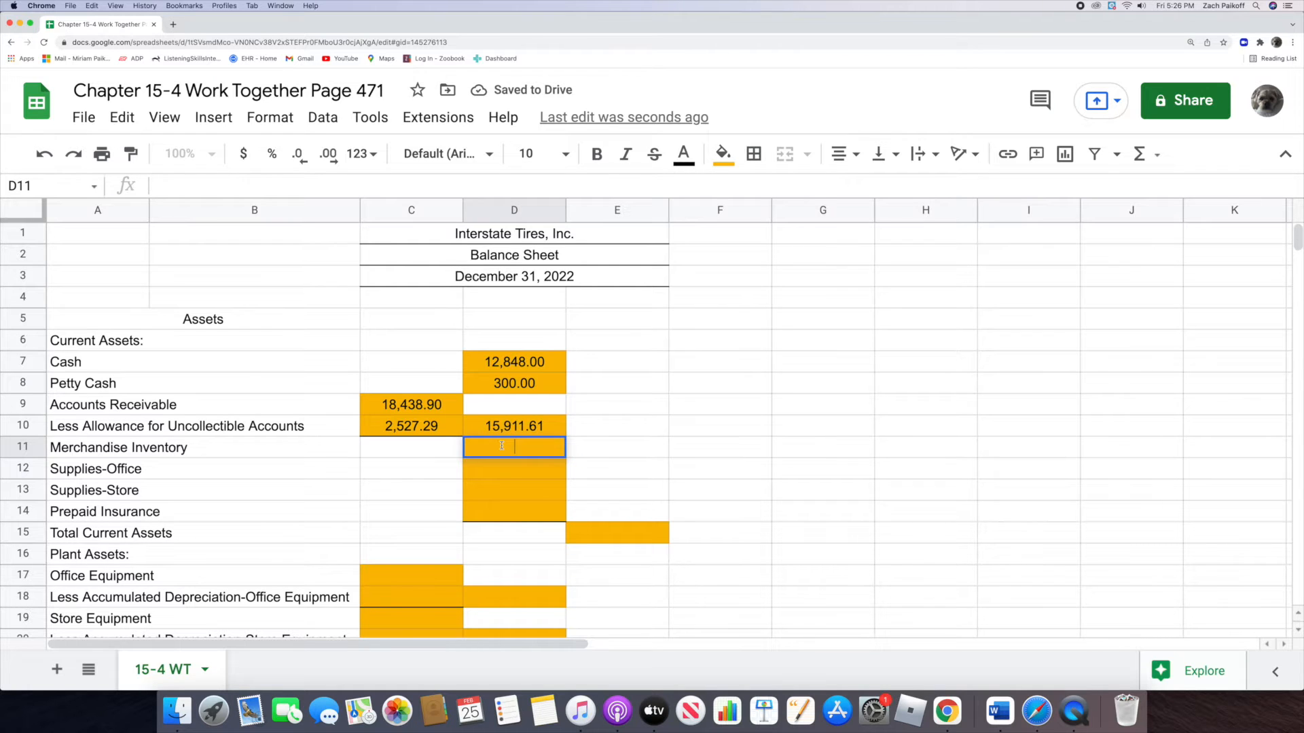
text(1889)
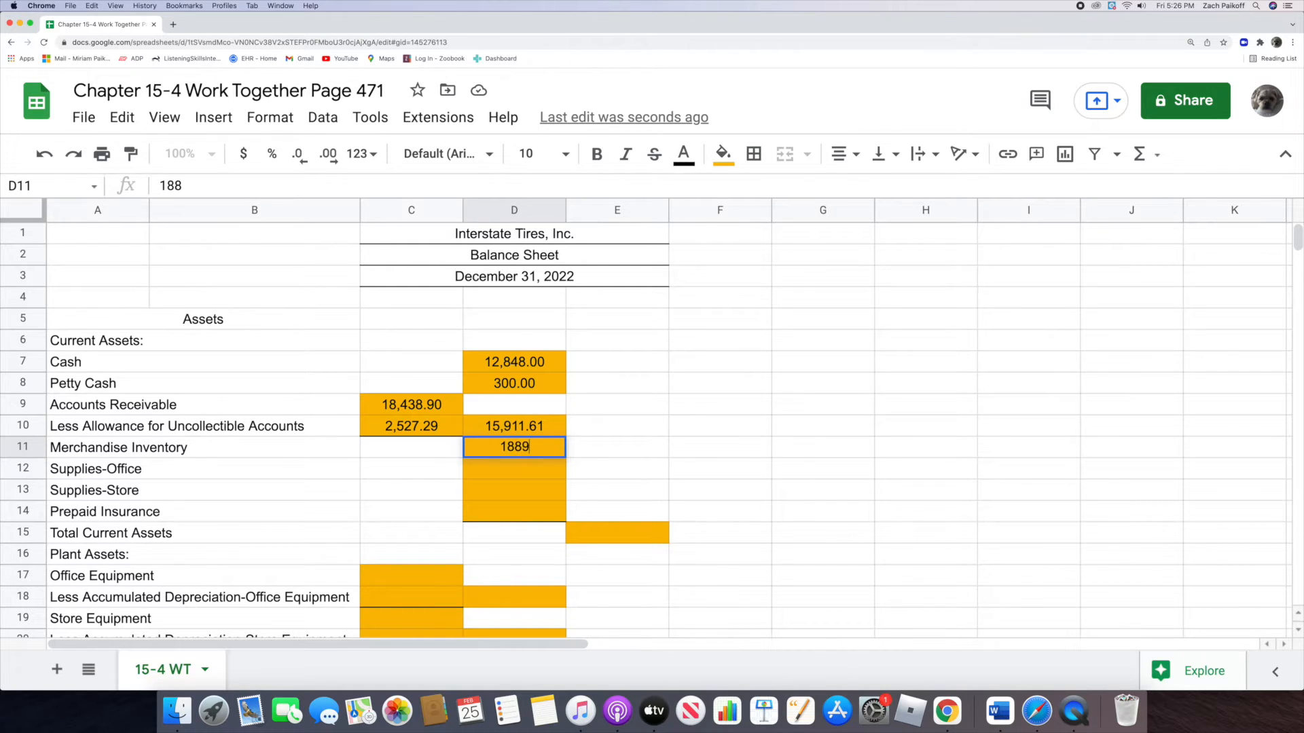
text(99.25)
key(Return)
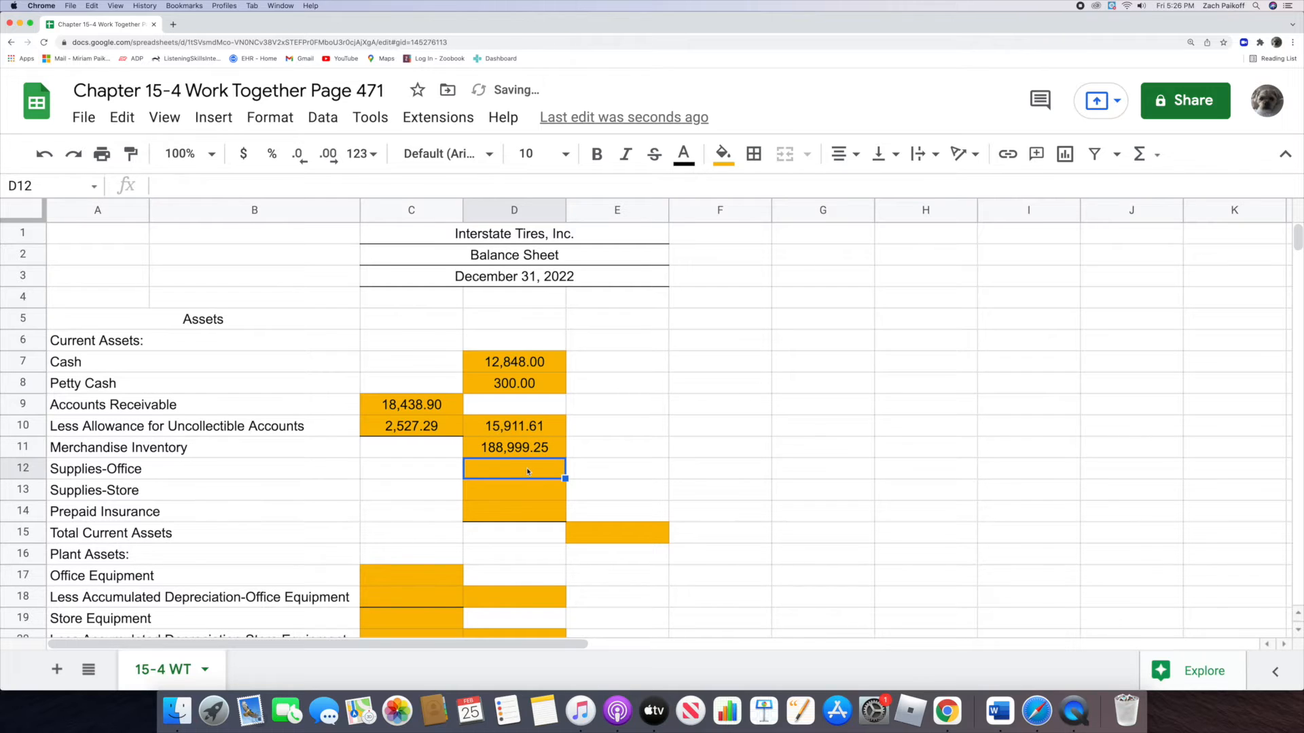
text(854.59)
key(Return)
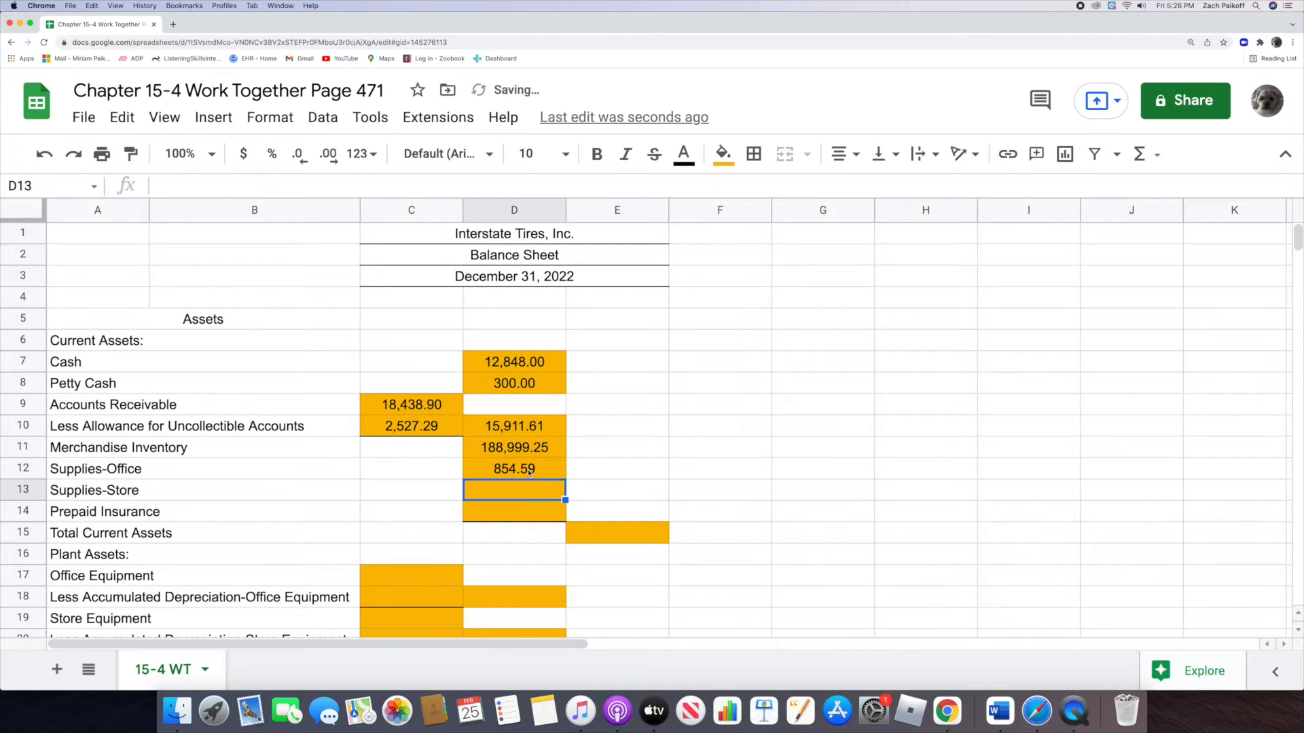
Step: Enter 1,300.68 for Supplies-Store in D13 and 3,000 for Prepaid Insurance in D14
text(1)
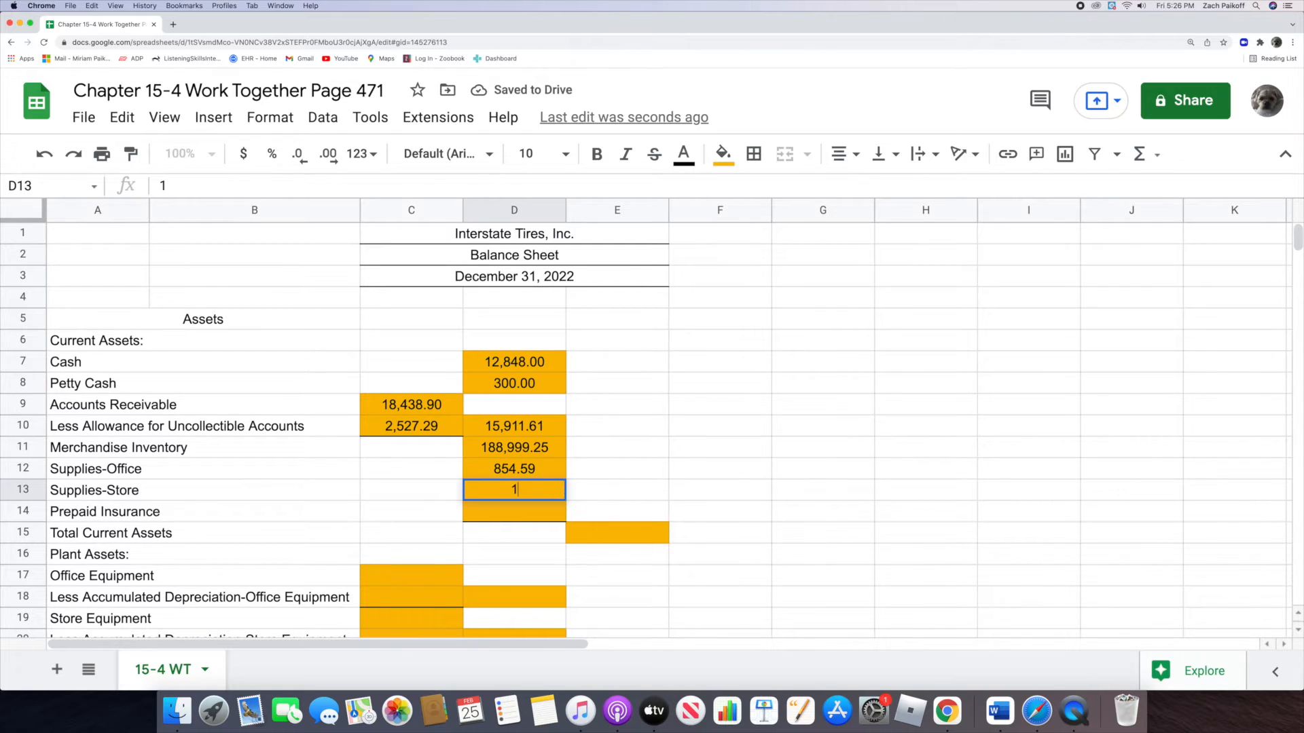
text(,300.68)
key(Return)
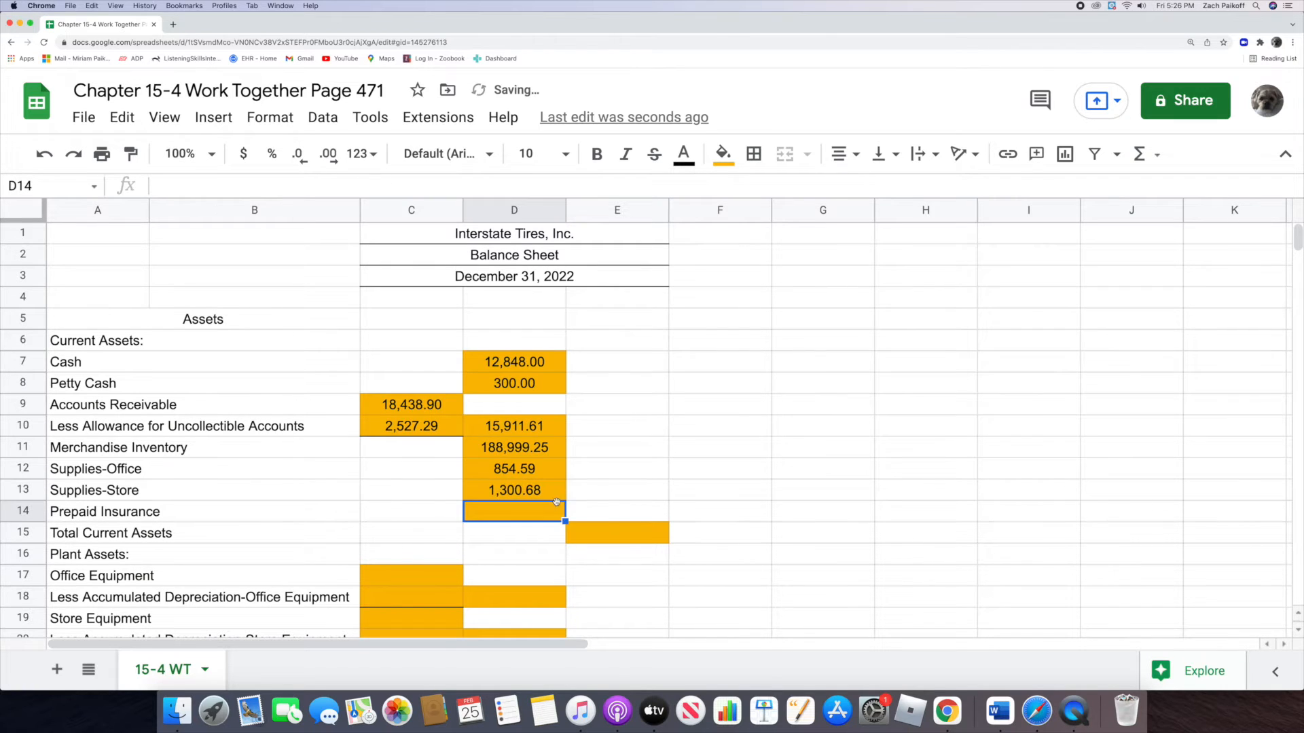
text(3)
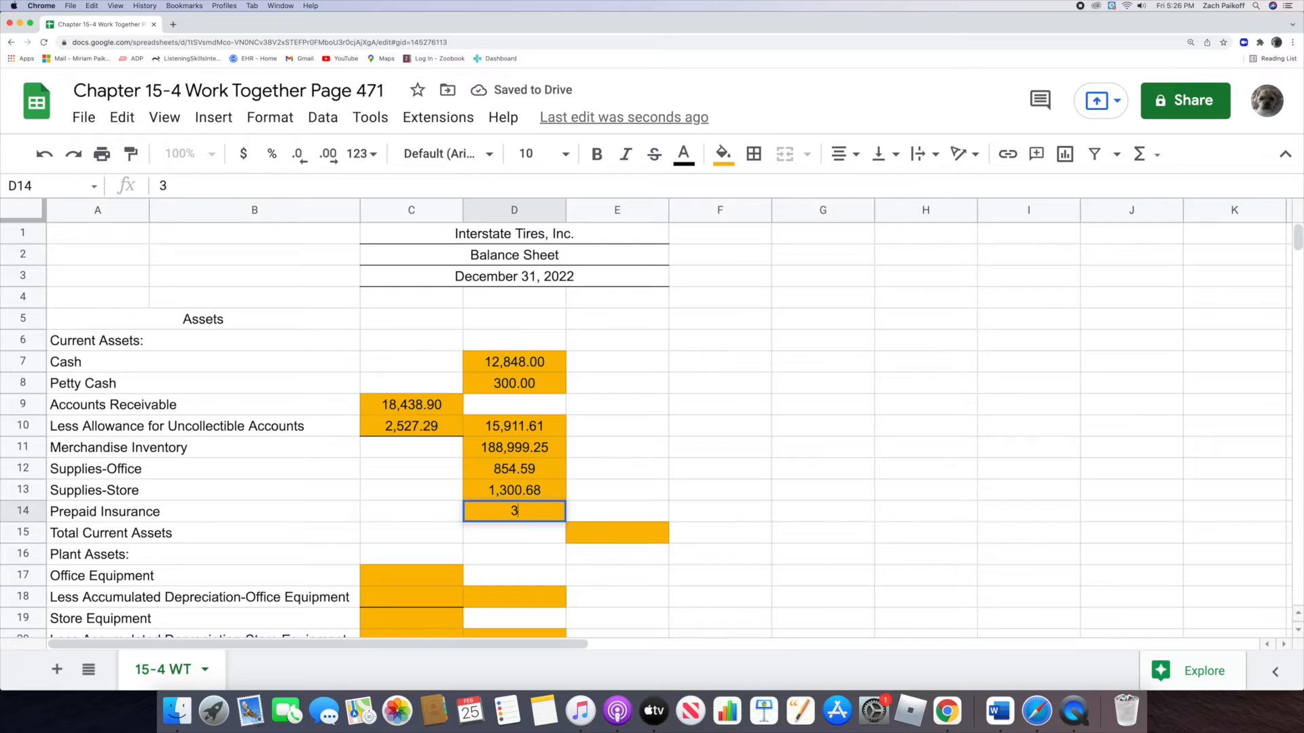
text(000)
key(Return)
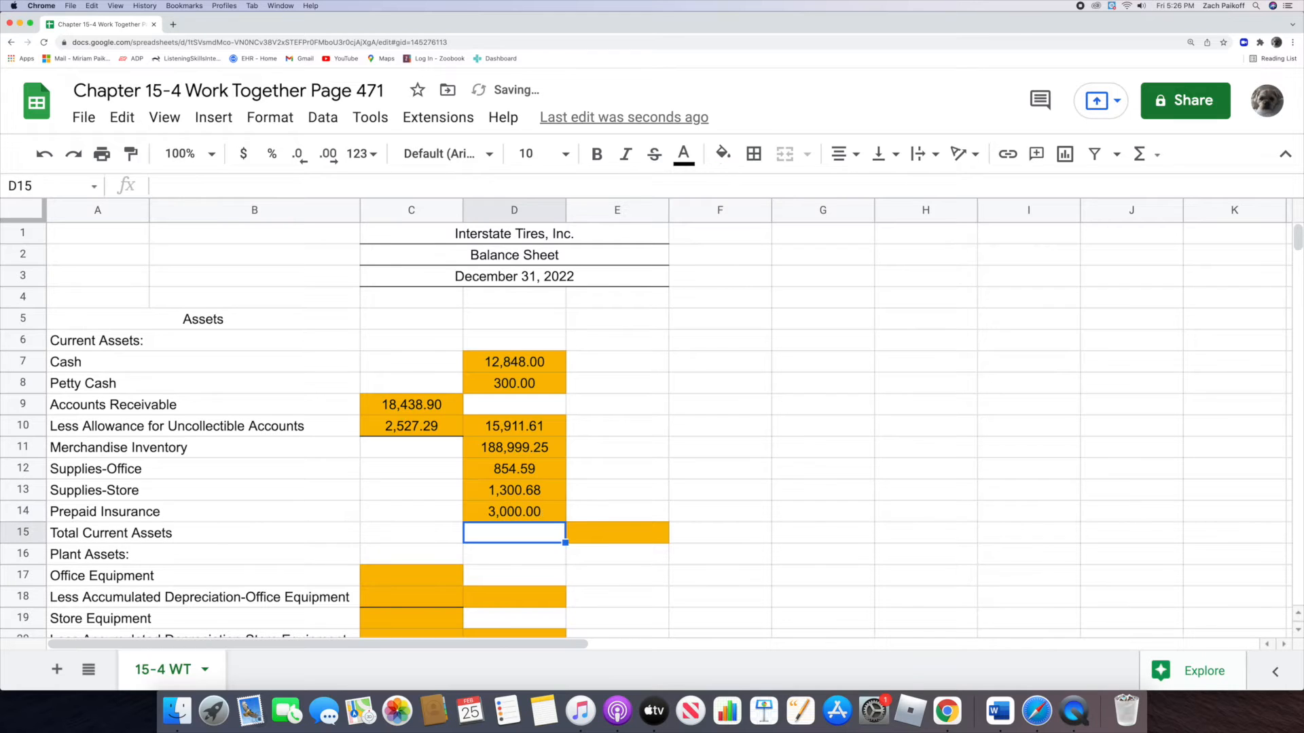
Step: Calculate Total Current Assets in E15 with a SUM formula over D7:D14
click(583, 533)
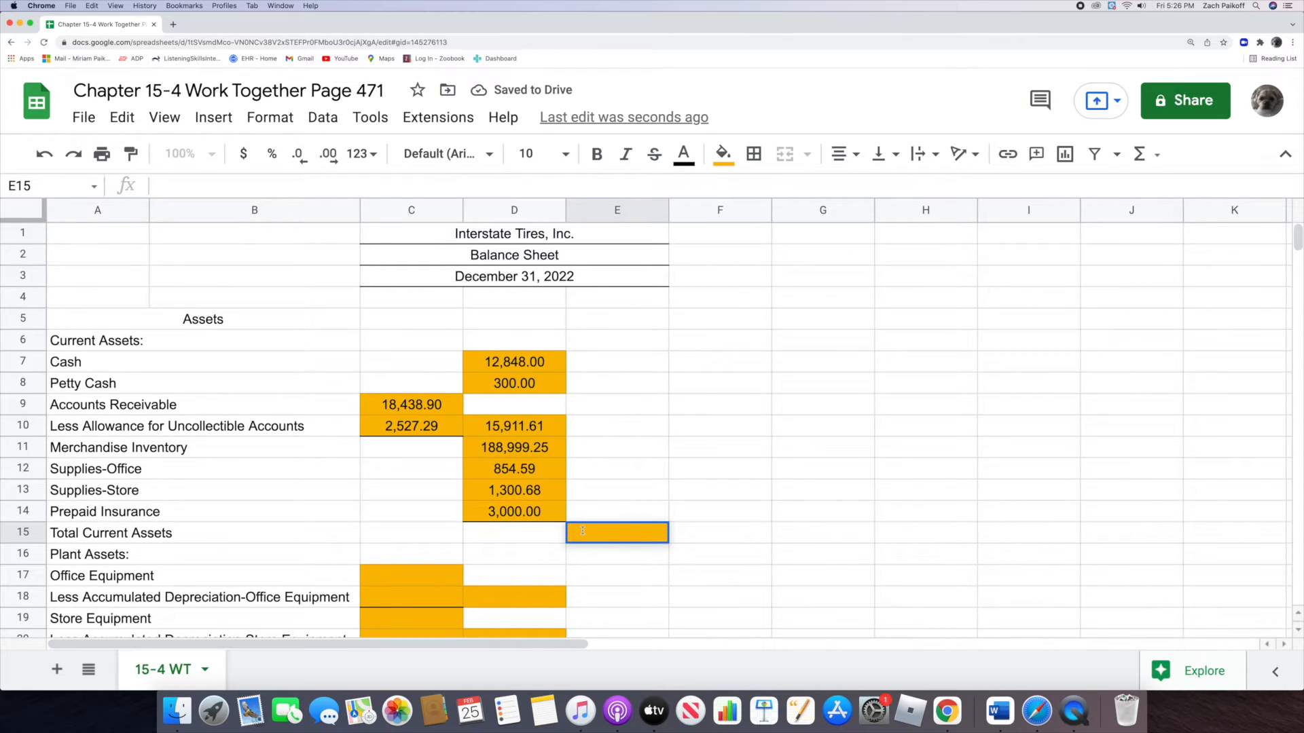
text(=sum)
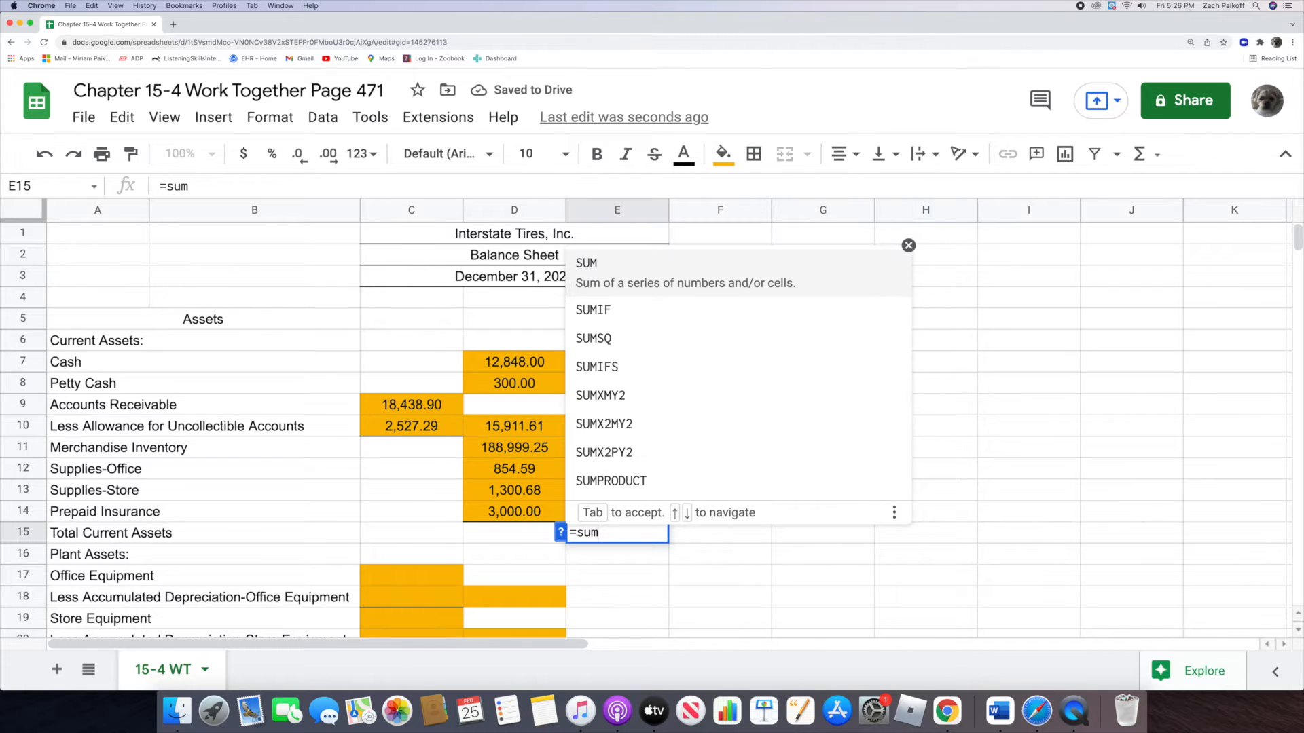
click(619, 282)
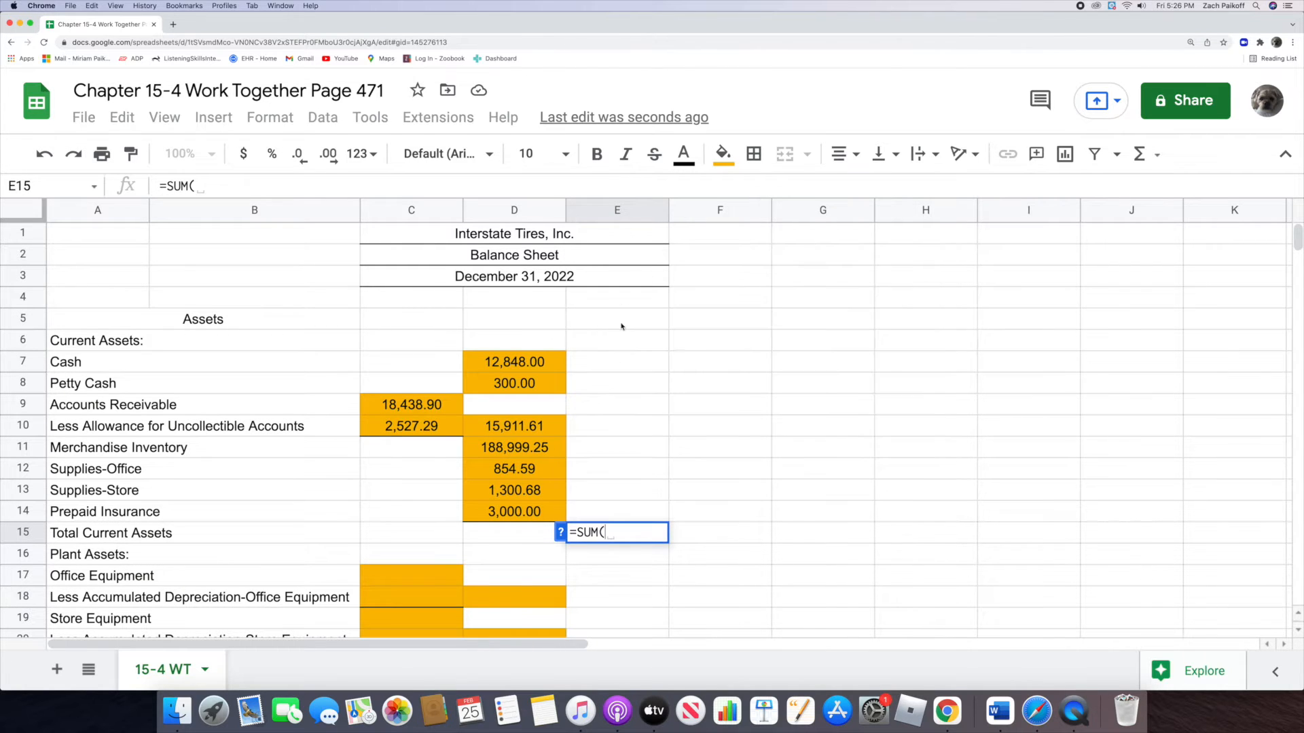
drag(483, 356, 481, 517)
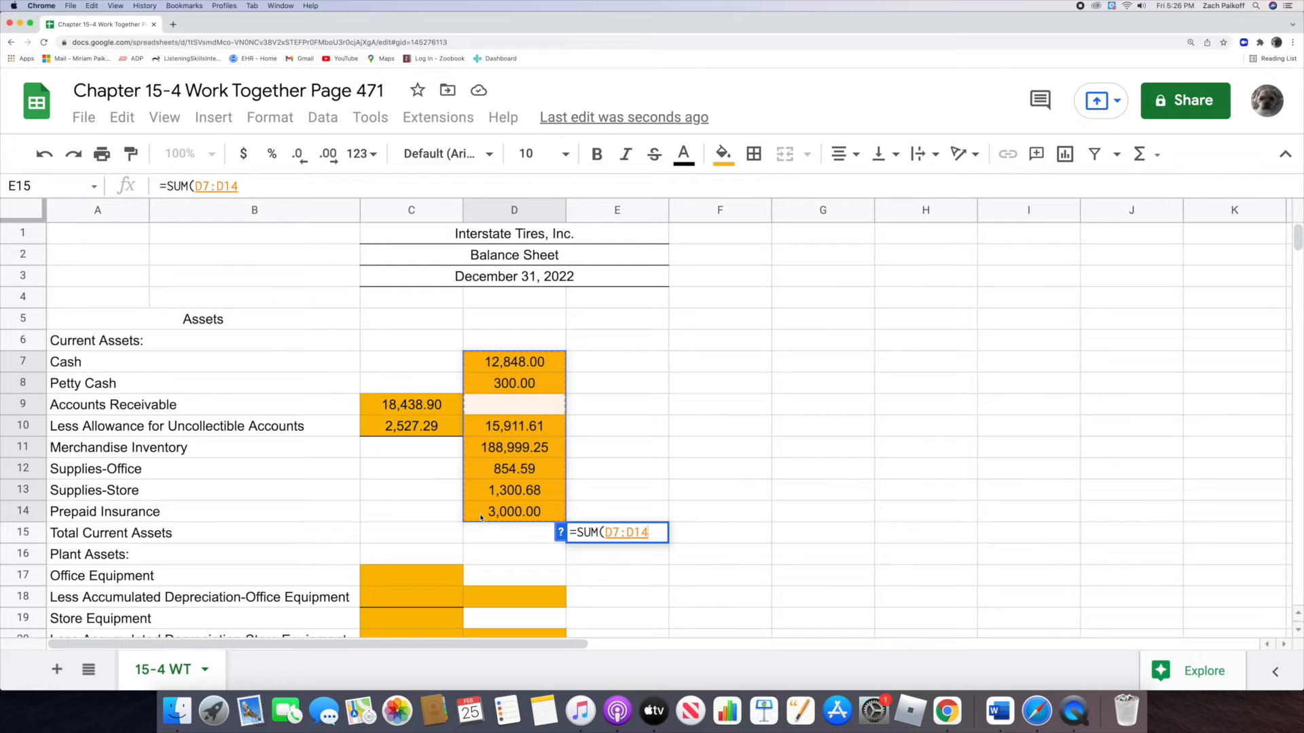
key(Return)
Step: Enter 18,486.38 for Office Equipment in C17 under Plant Assets
scroll(443, 448, down, 5)
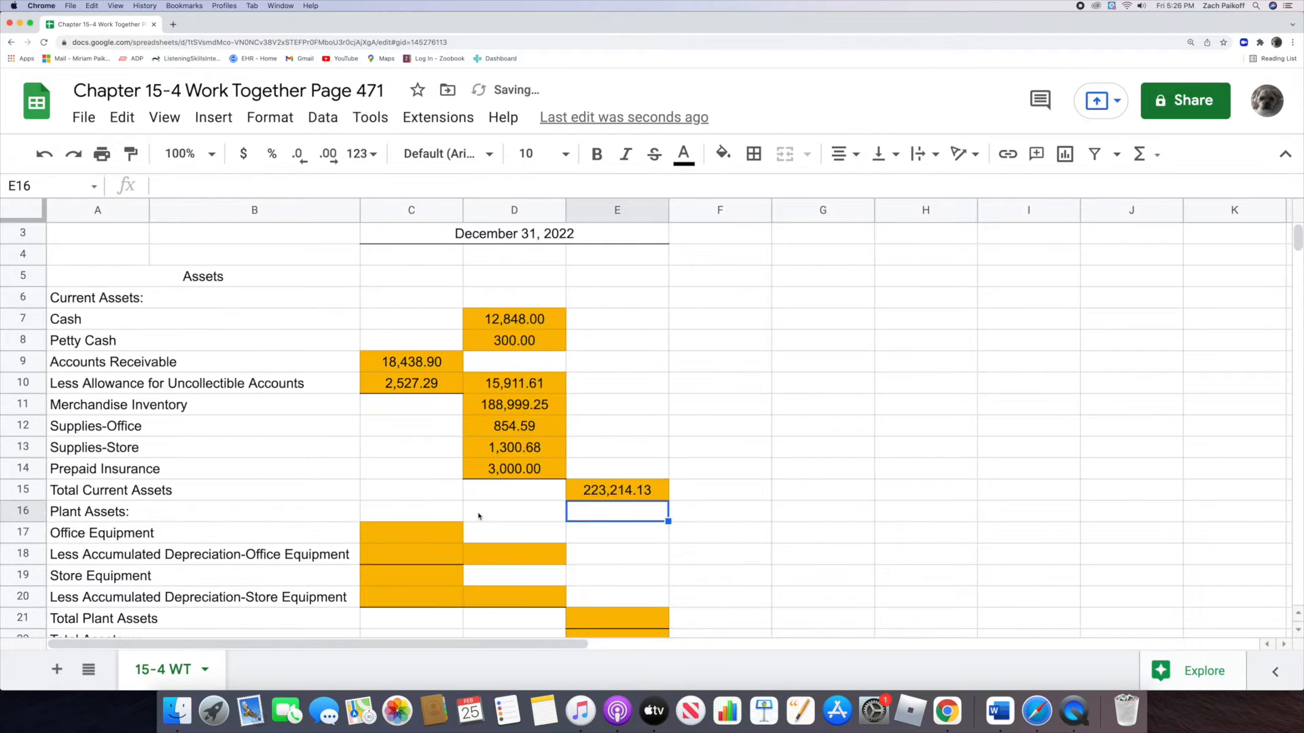
double_click(399, 385)
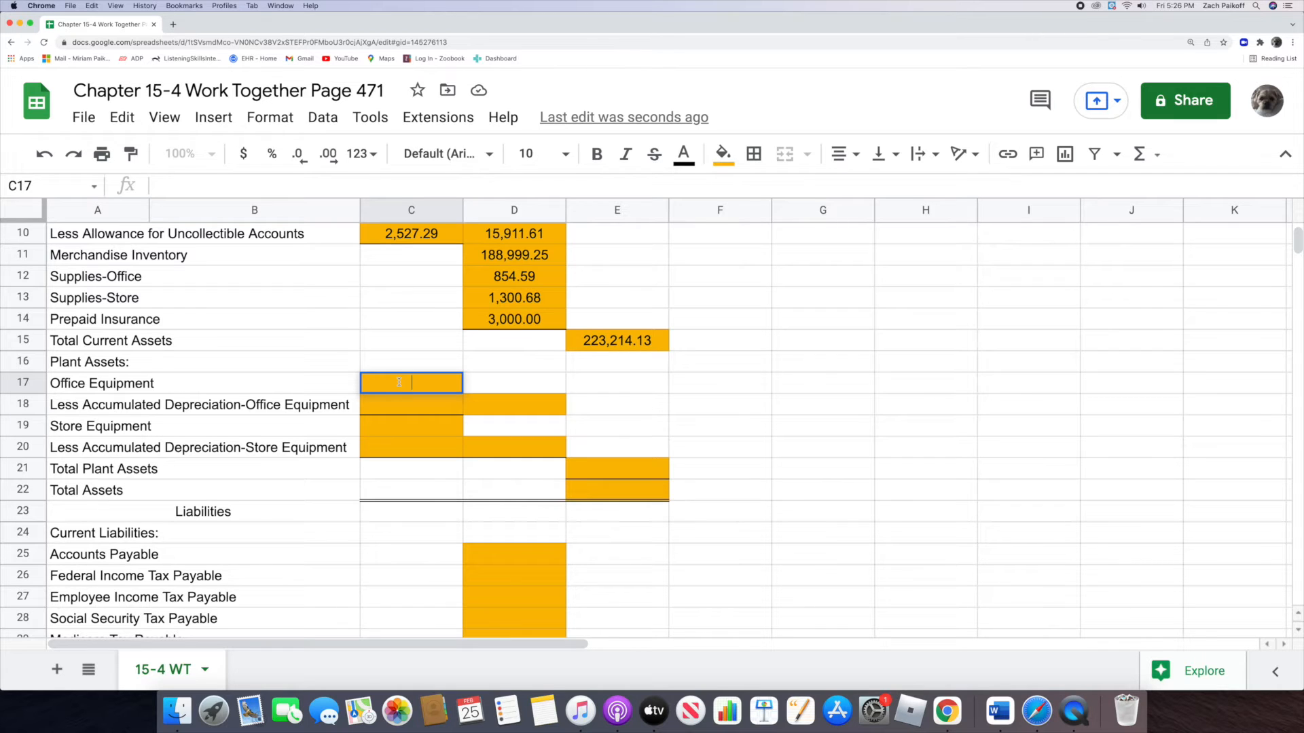
text(18,486.38)
key(Return)
Step: Enter 13,745.25 for Less Accumulated Depreciation-Office Equipment in C18
double_click(400, 405)
text(1)
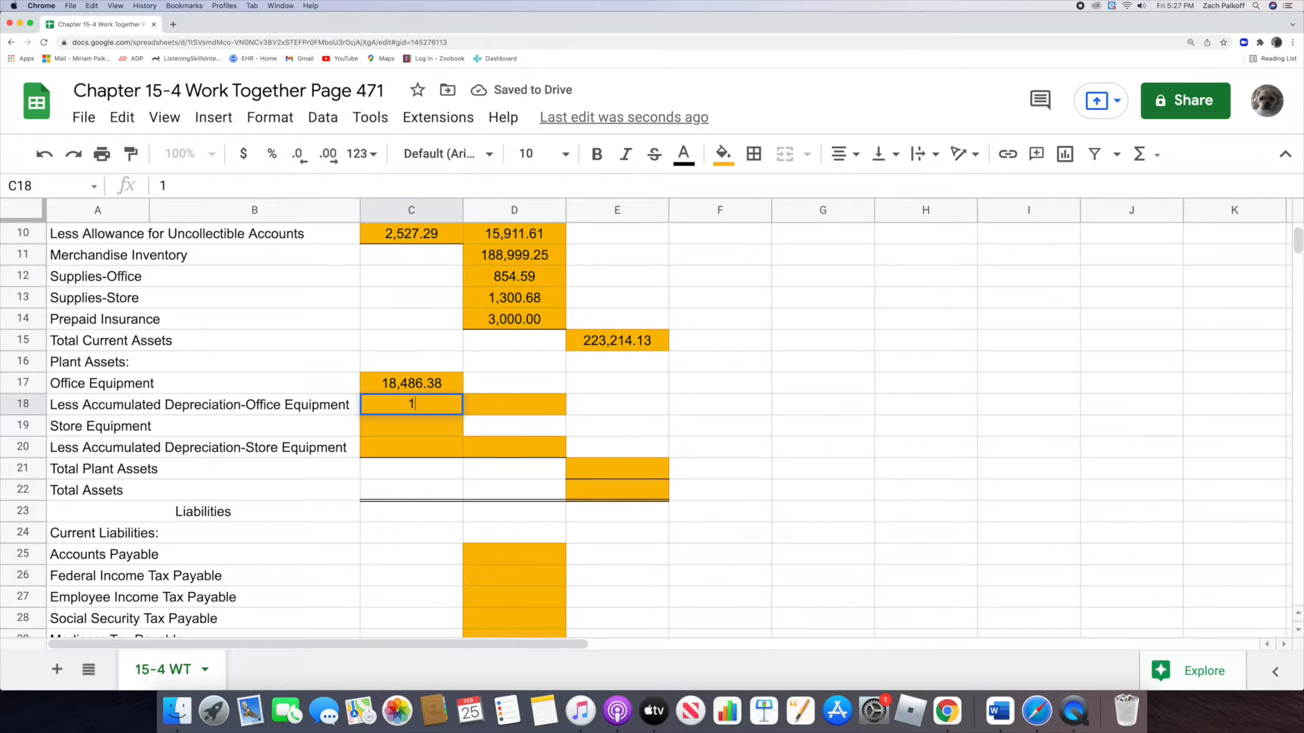
text(3745.25)
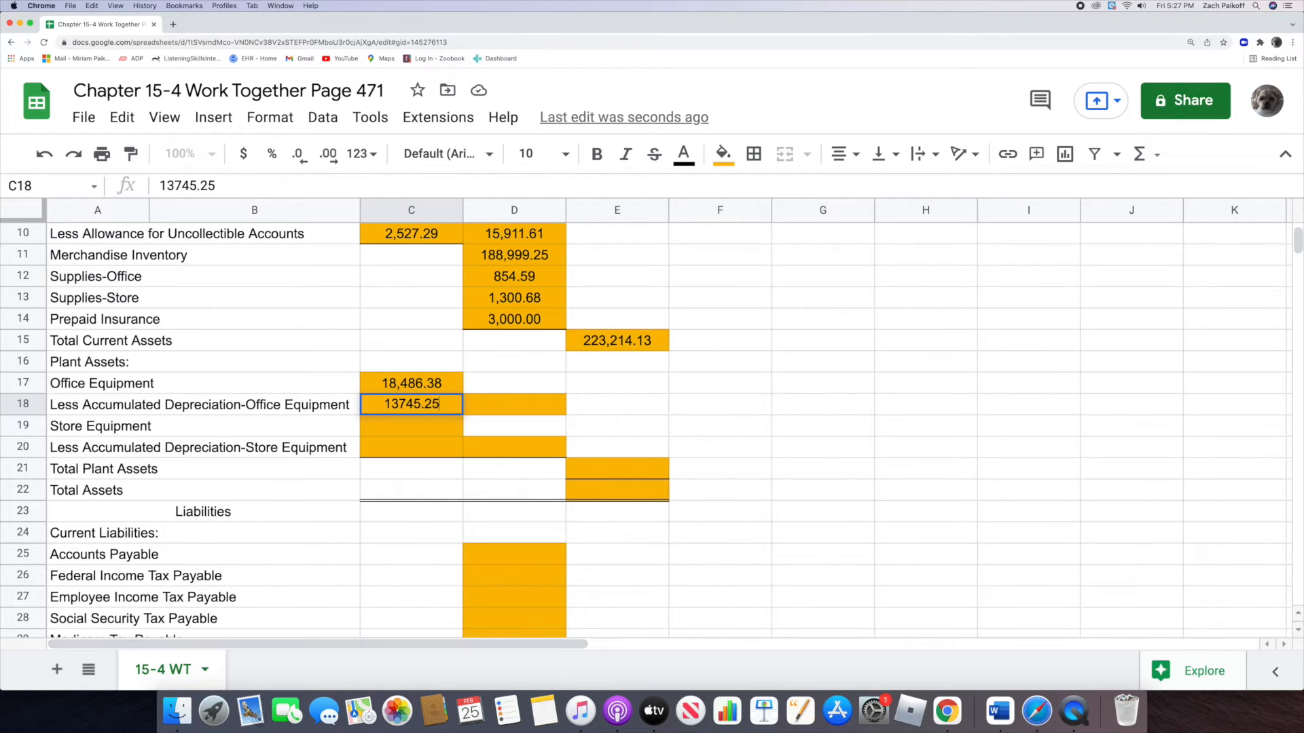
key(Return)
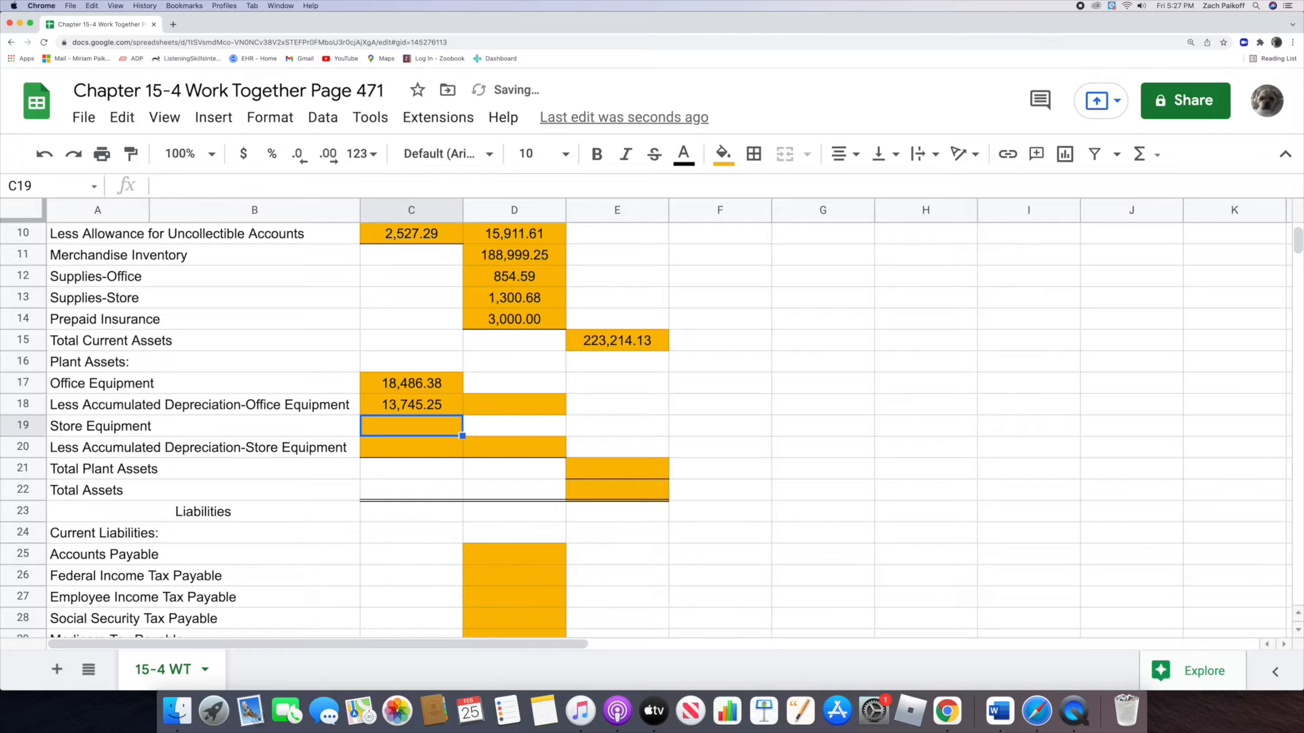
Step: Calculate the book value of Office Equipment in D18 with the formula =C17-C18
click(493, 404)
text(=)
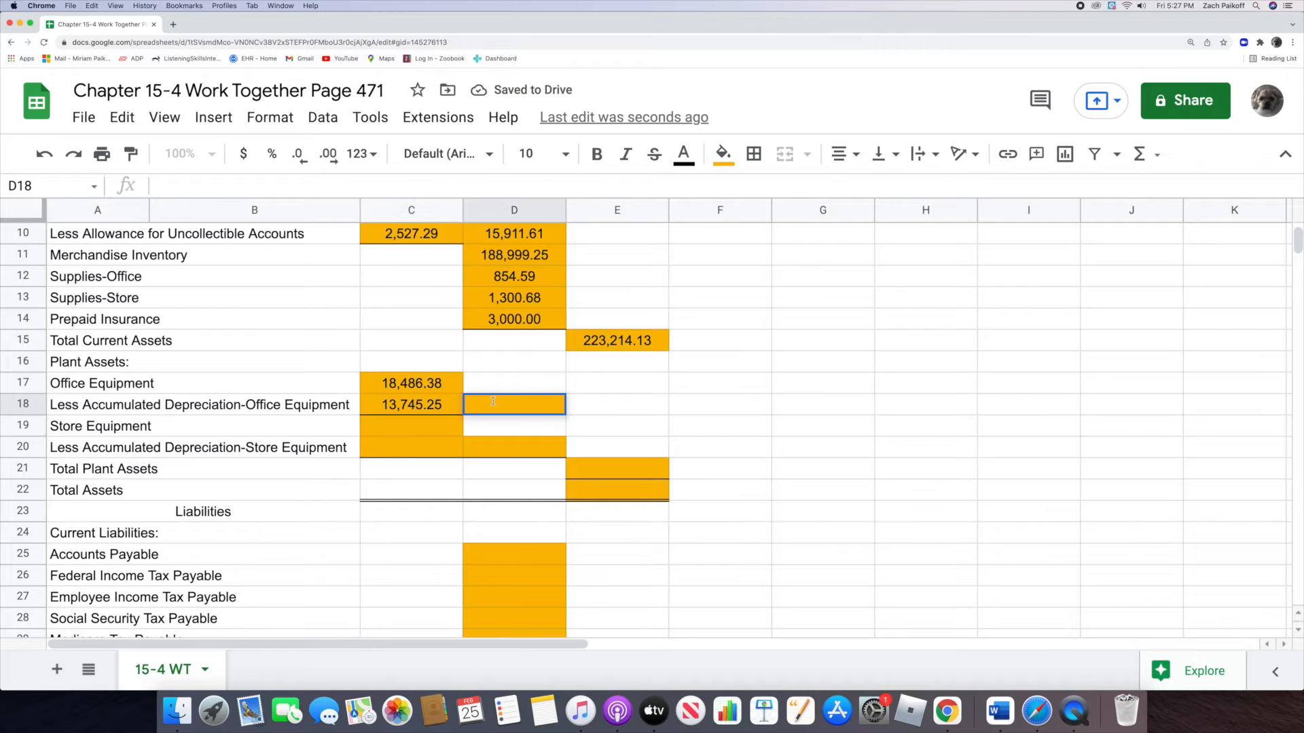
click(373, 384)
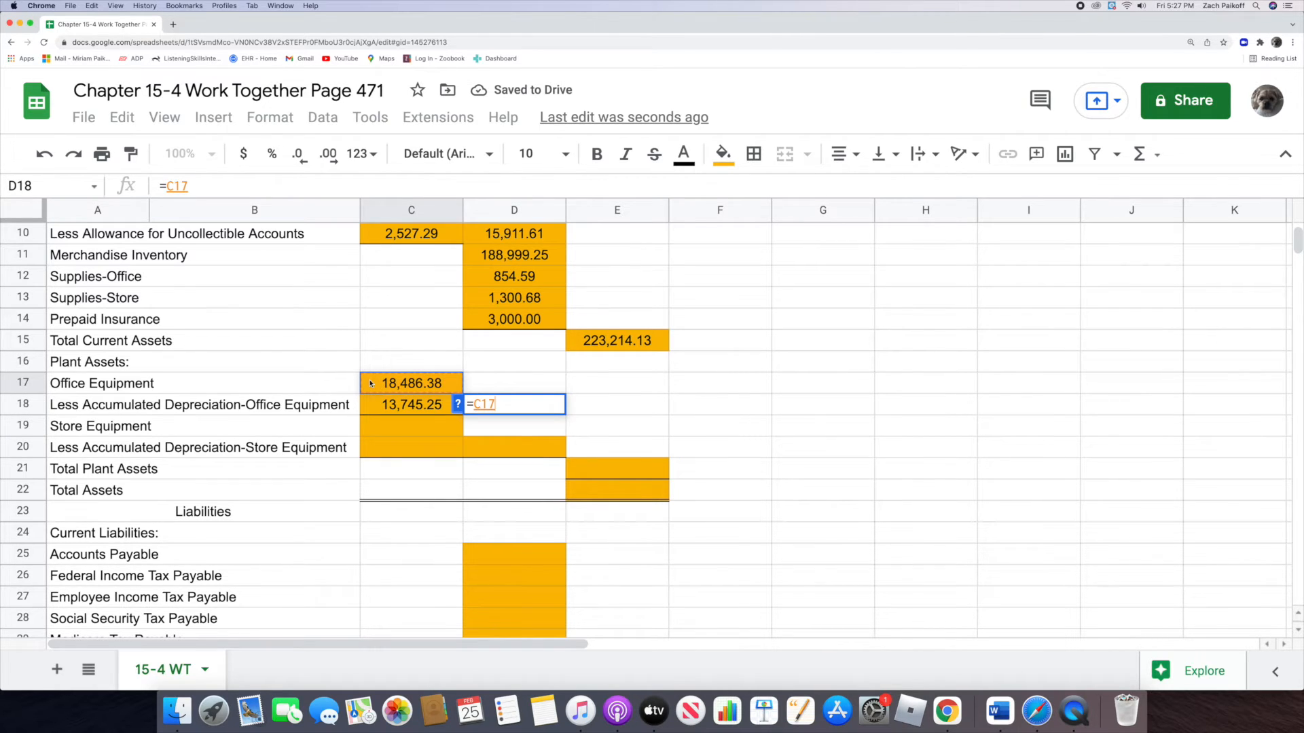
text(-)
click(377, 405)
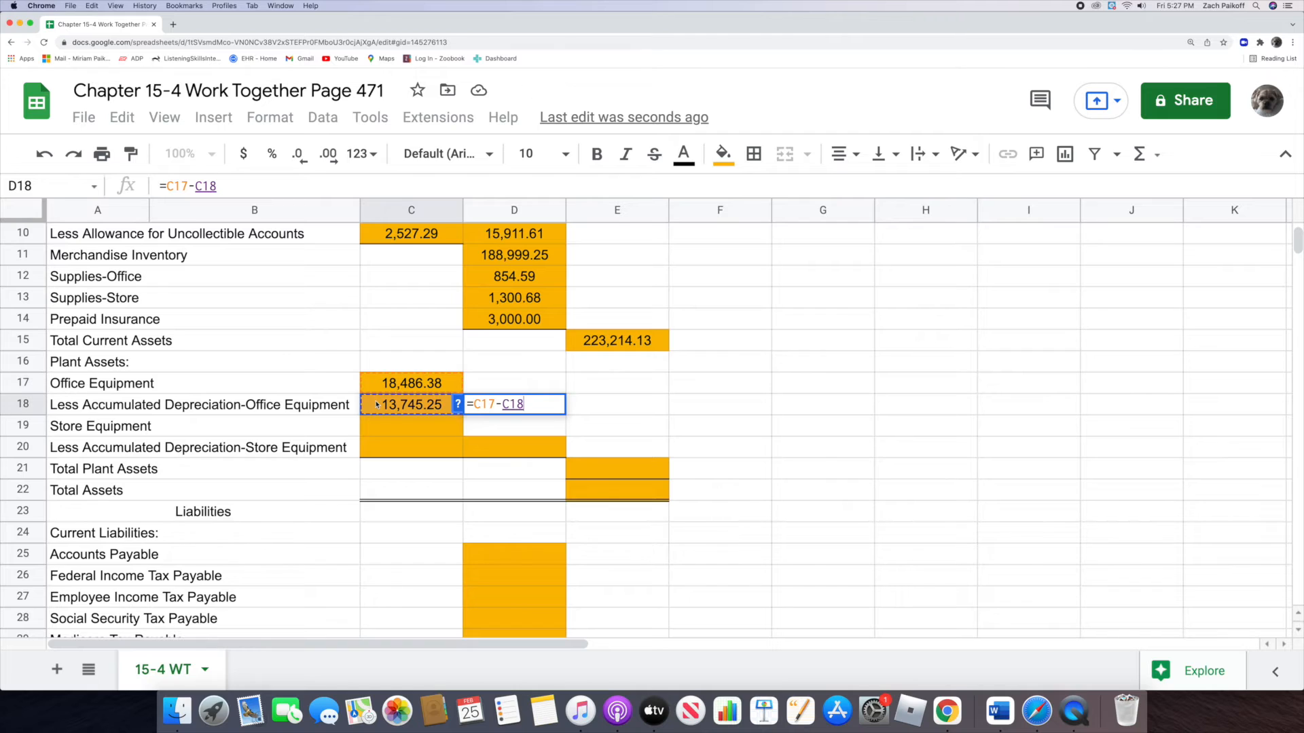
key(Return)
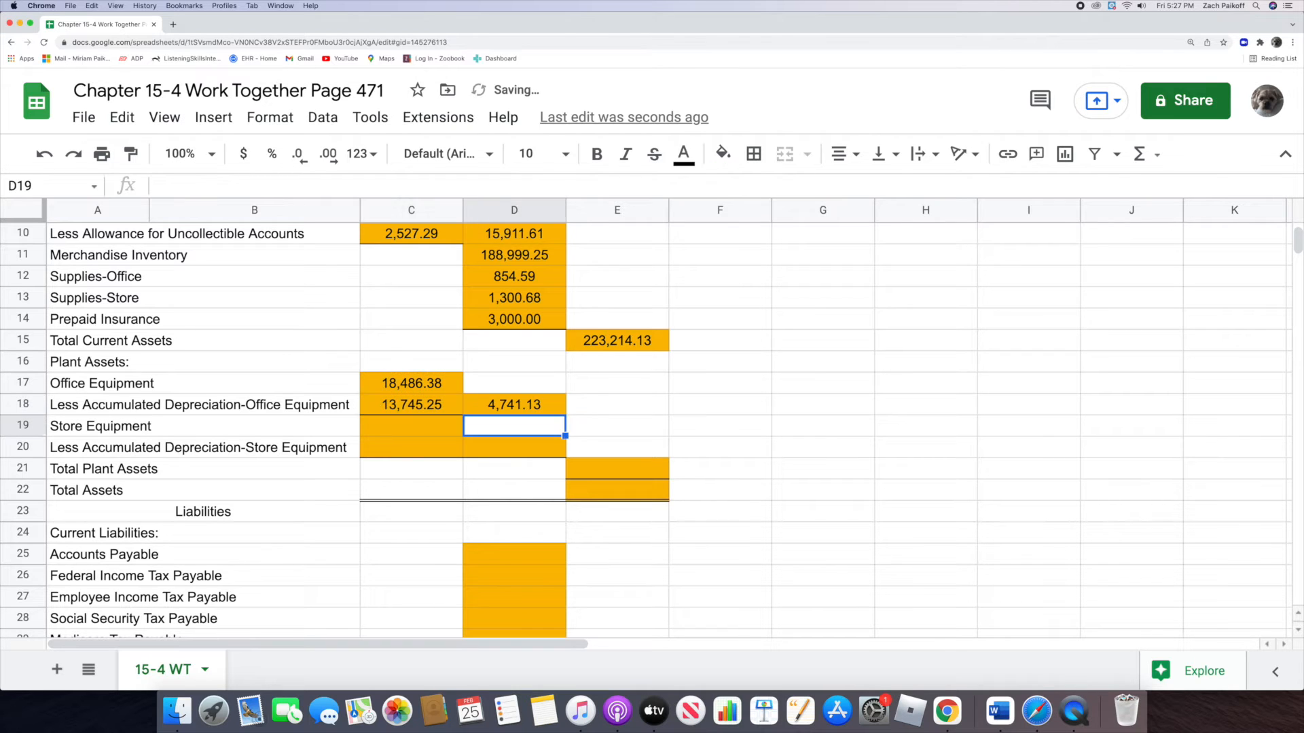
Step: Enter 32,184.07 for Store Equipment in C19 and 24,236.45 for its accumulated depreciation in C20
click(389, 425)
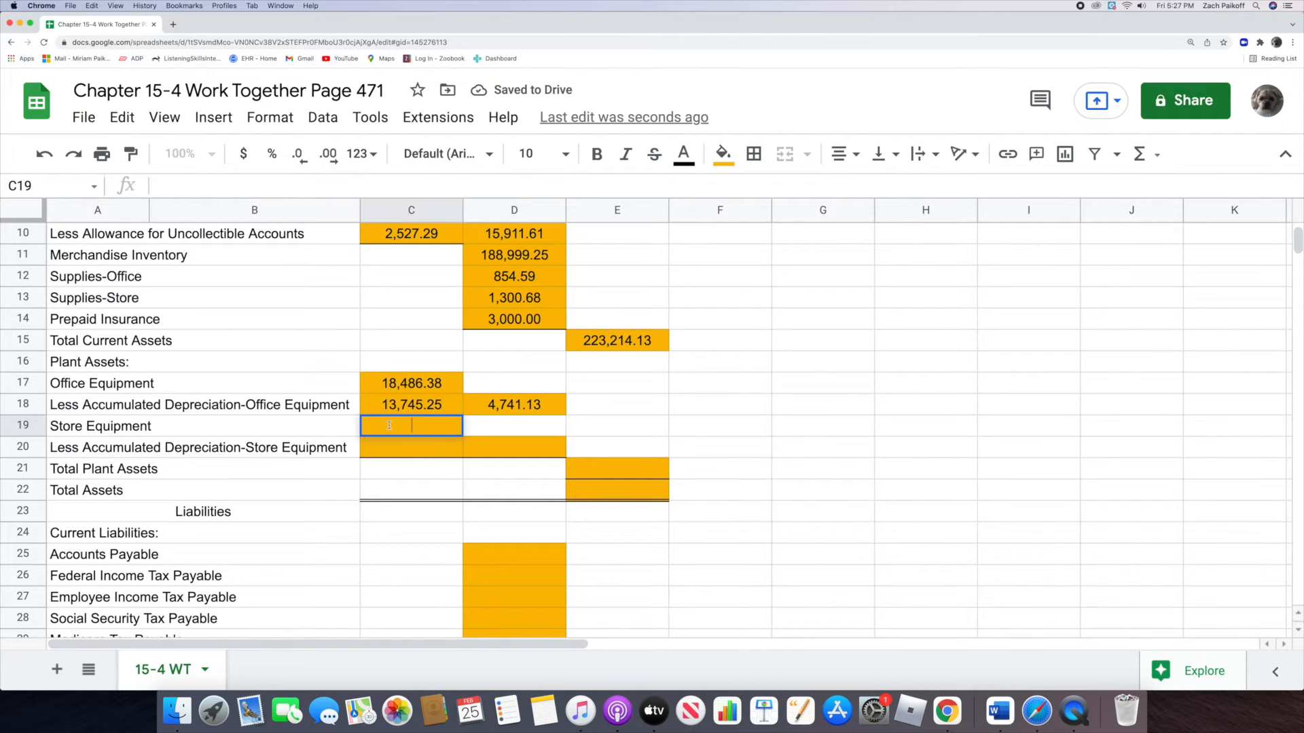
text(32,1)
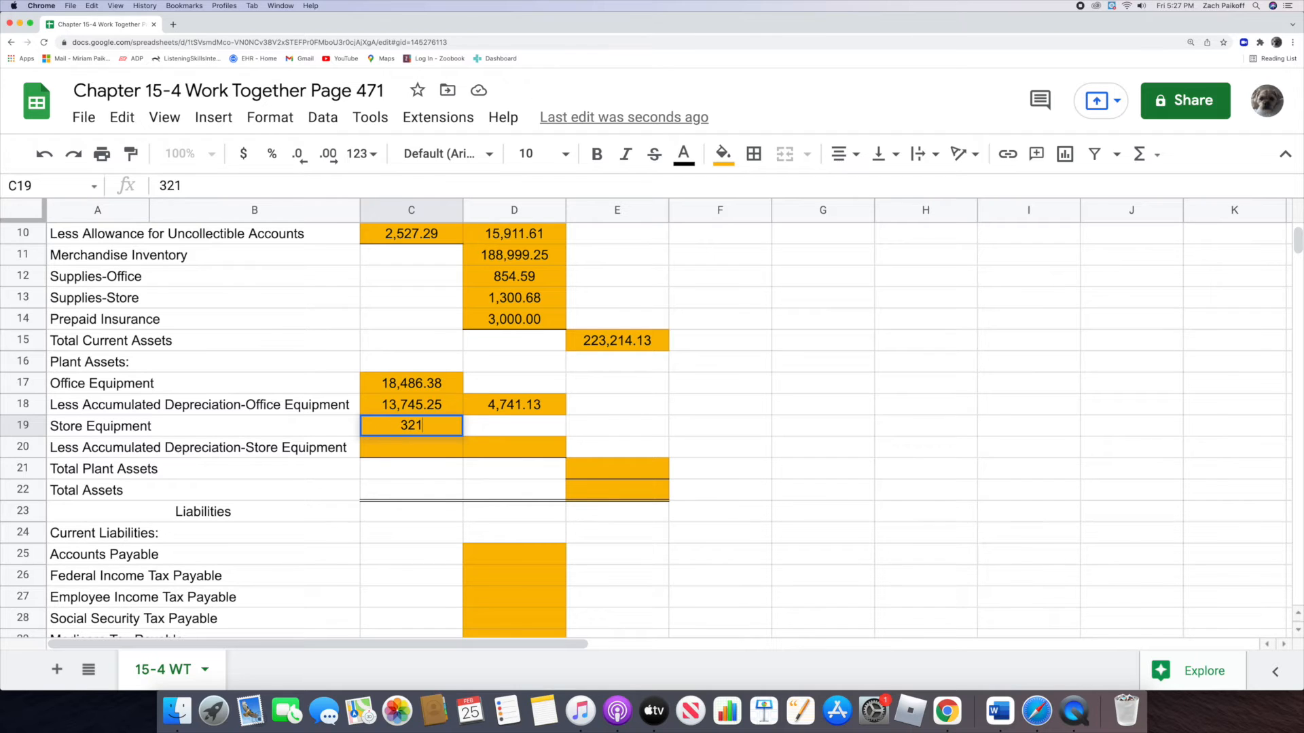
text(84.07)
key(Return)
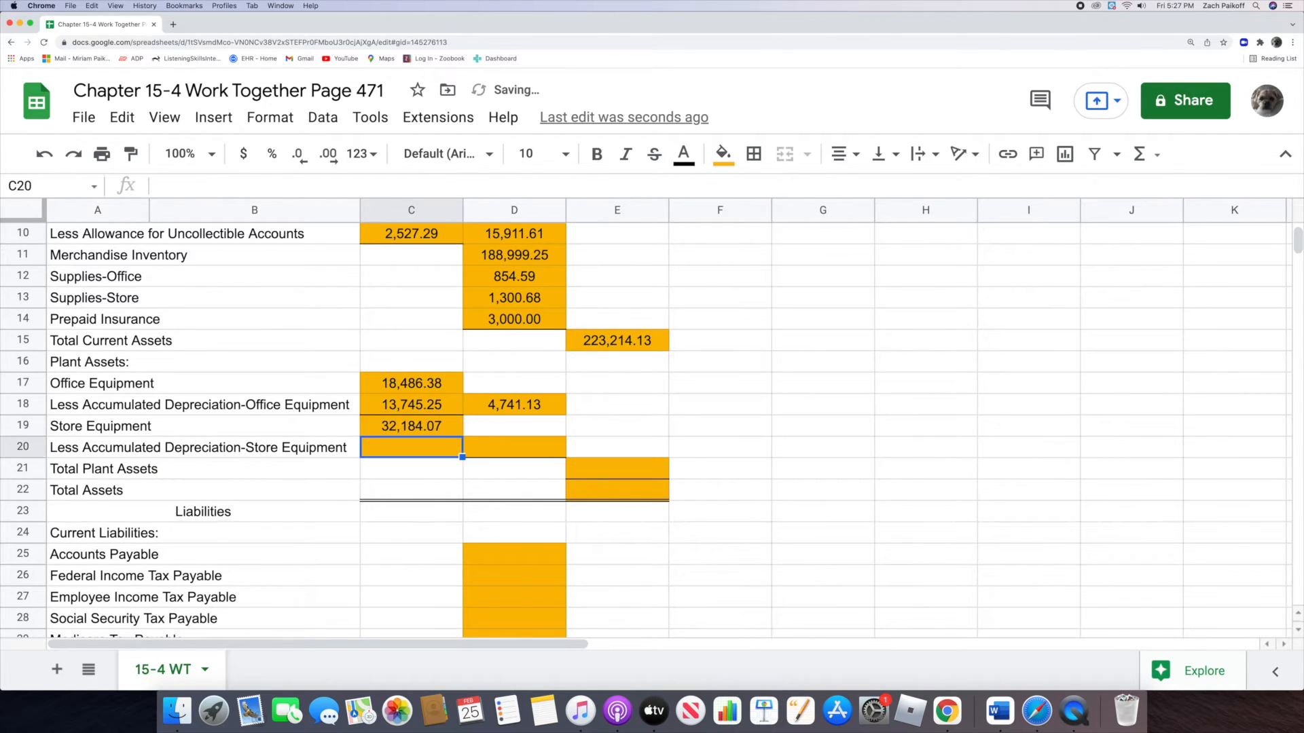
double_click(392, 446)
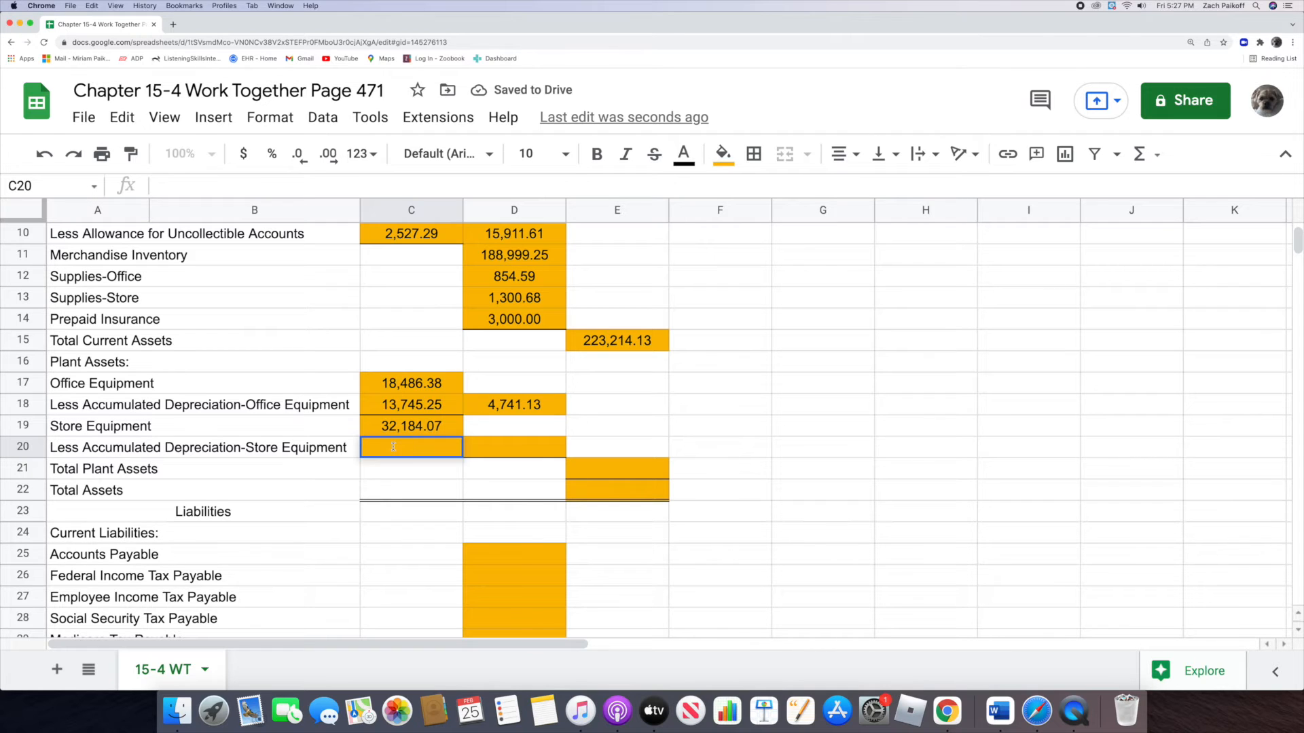
text(24236)
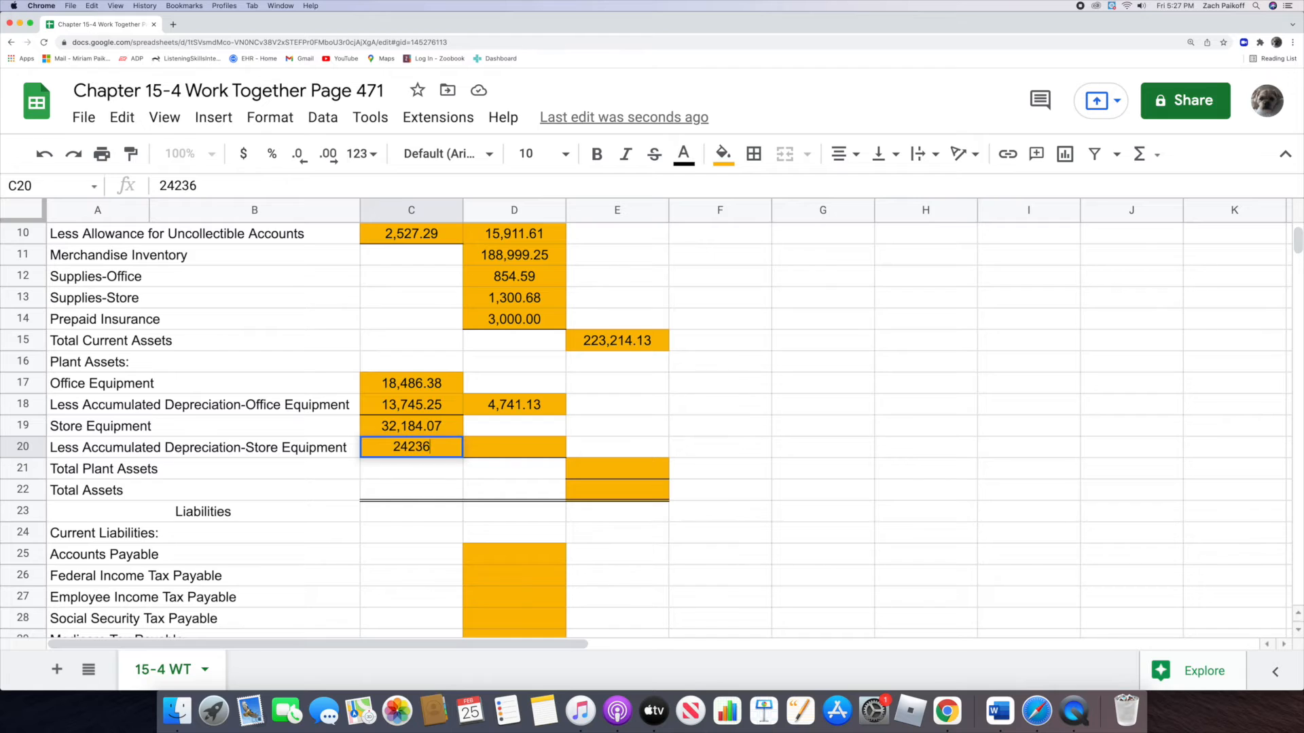
text(.45)
key(Return)
Step: Calculate the book value of Store Equipment in D20 with the formula =C19-C20
click(486, 449)
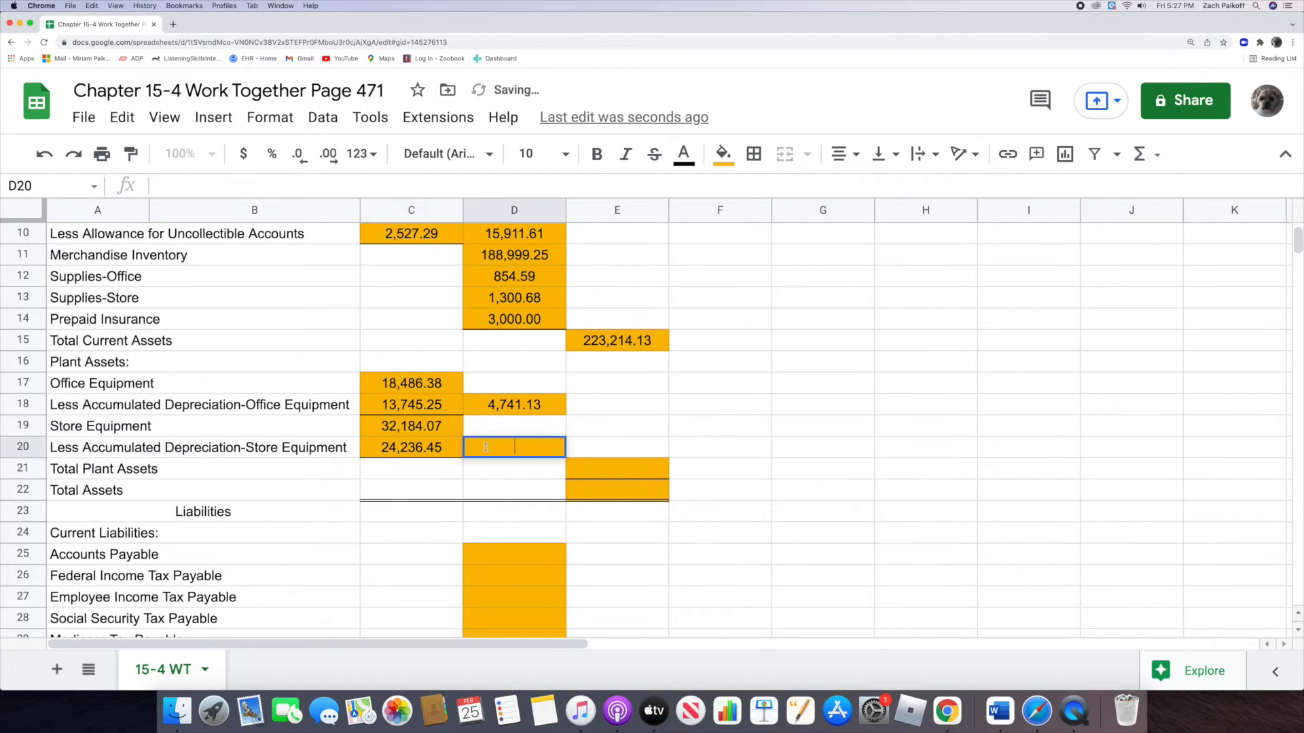
text(=)
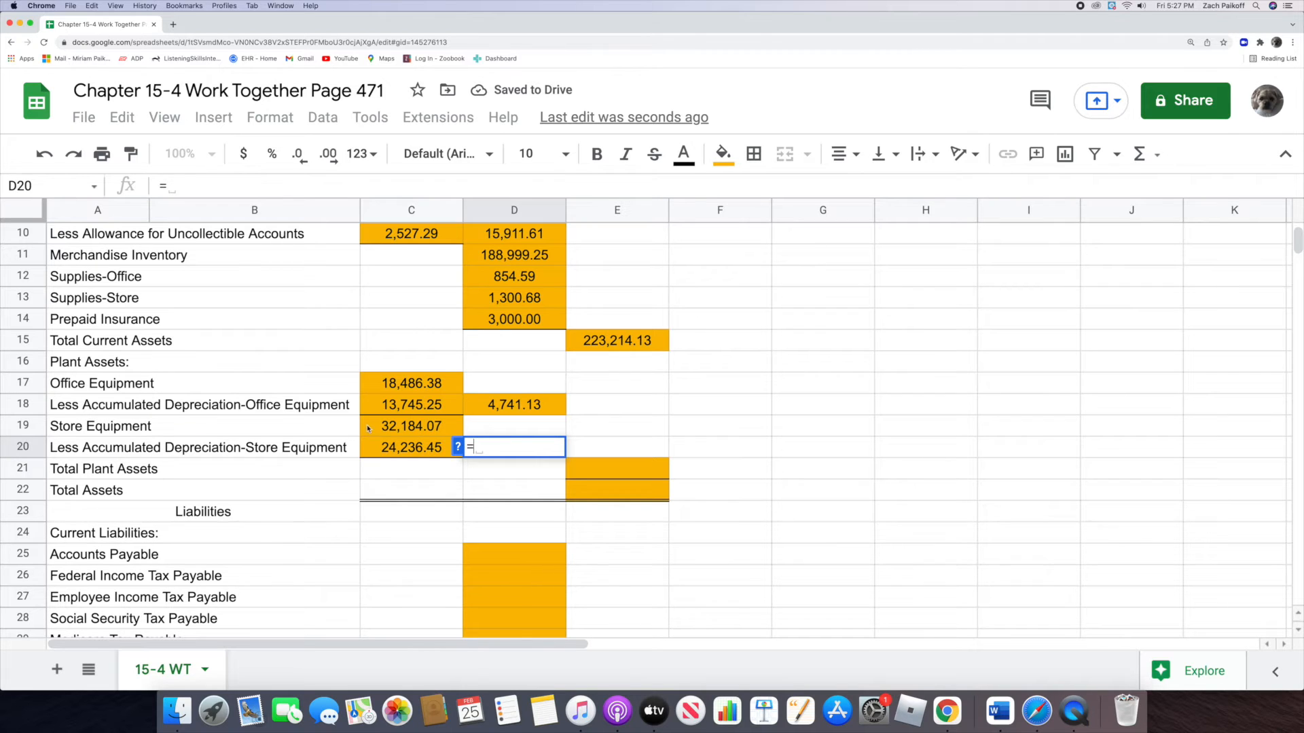
click(370, 428)
text(-)
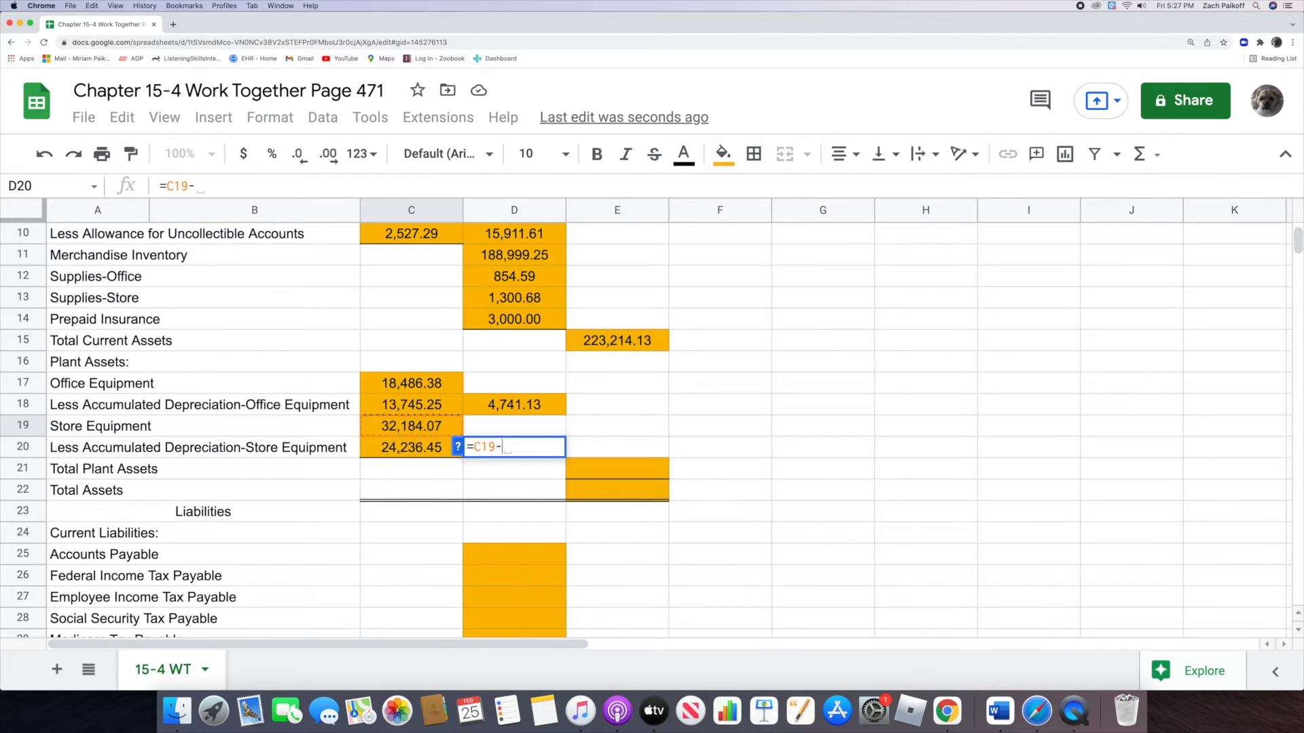
click(370, 447)
key(Return)
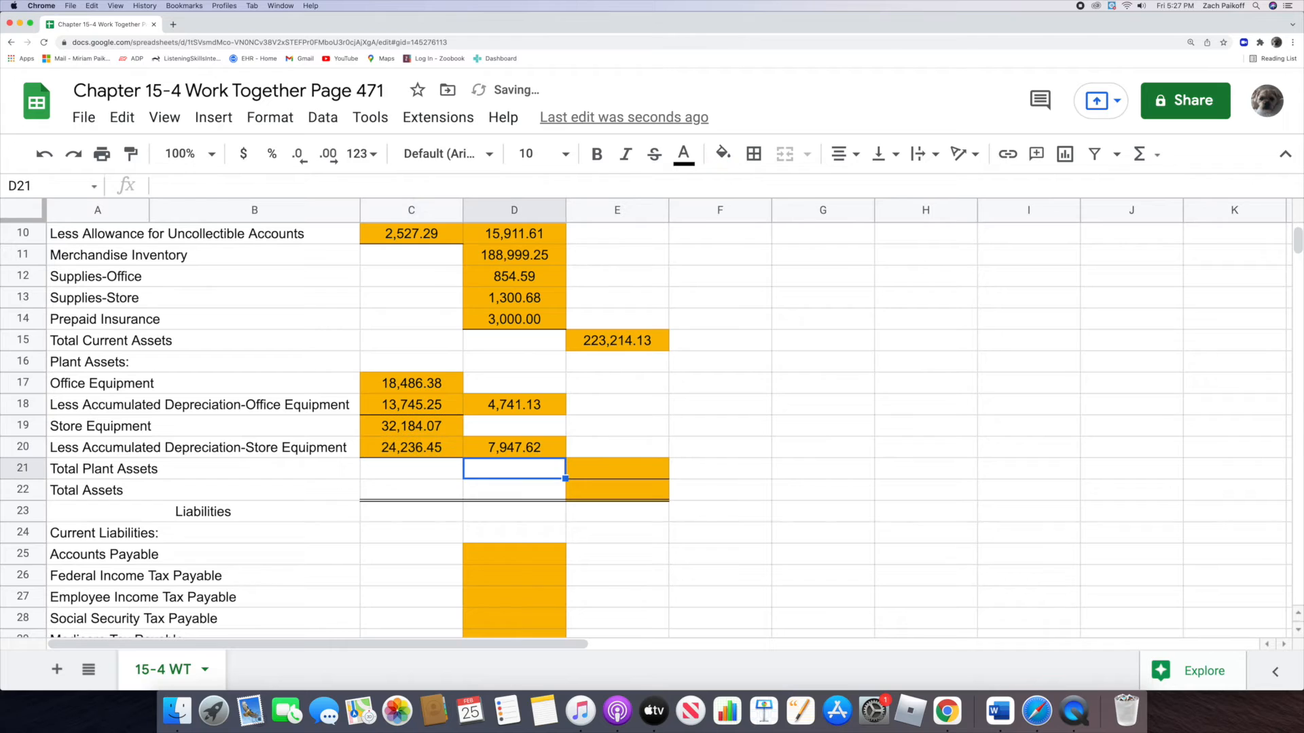
Step: Calculate Total Plant Assets in E21 with the formula =D18+D20
click(590, 472)
text(=)
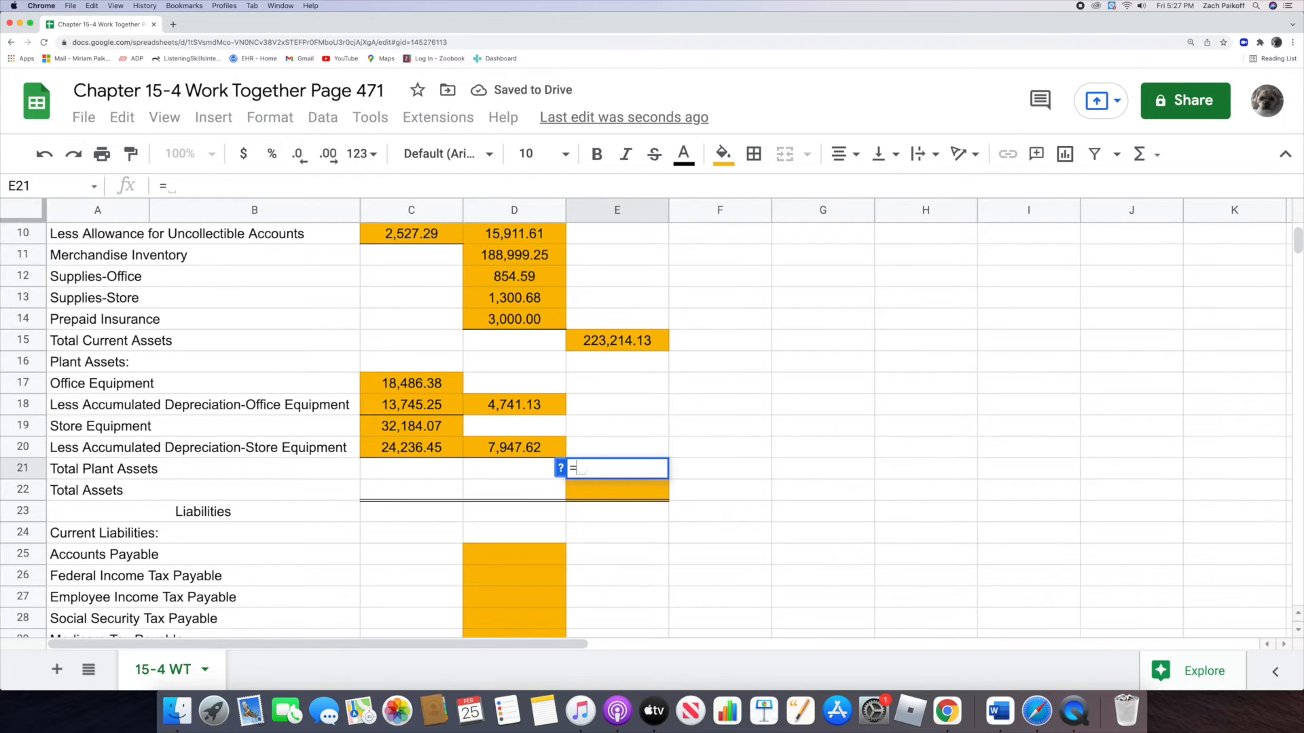
click(477, 409)
text(+)
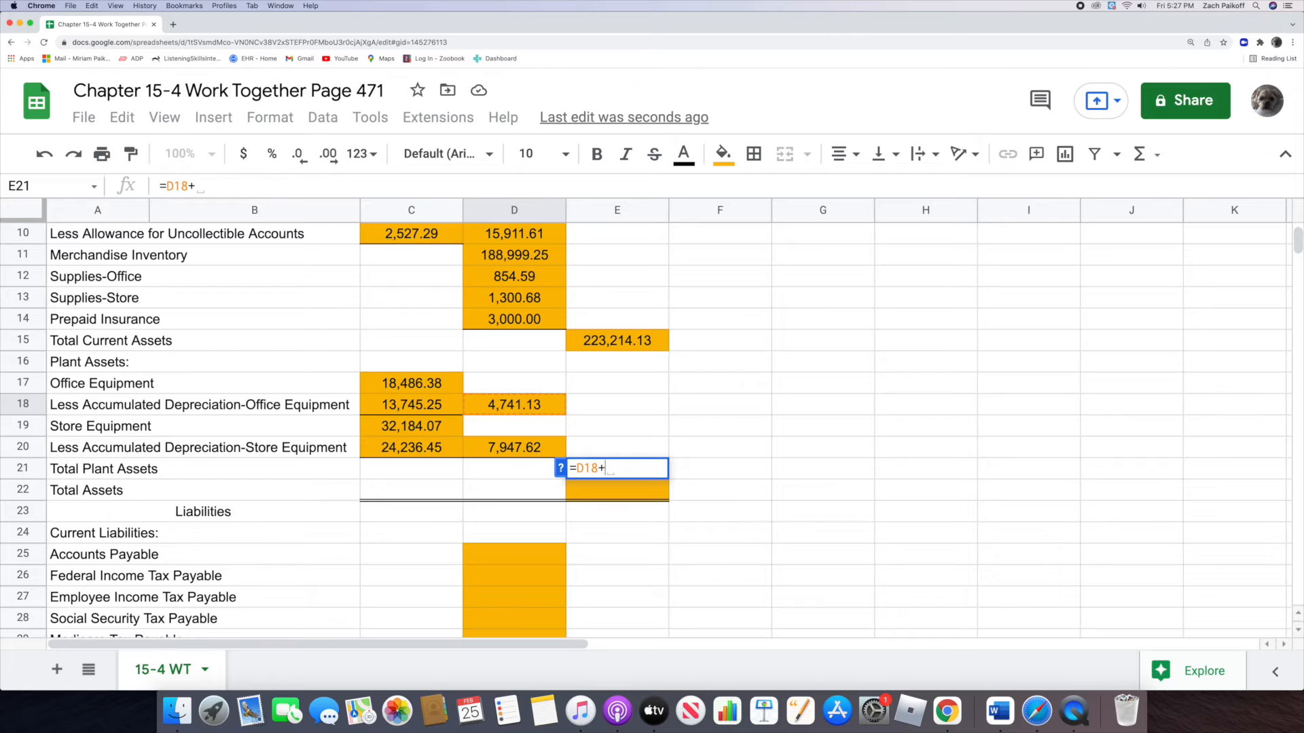
click(478, 447)
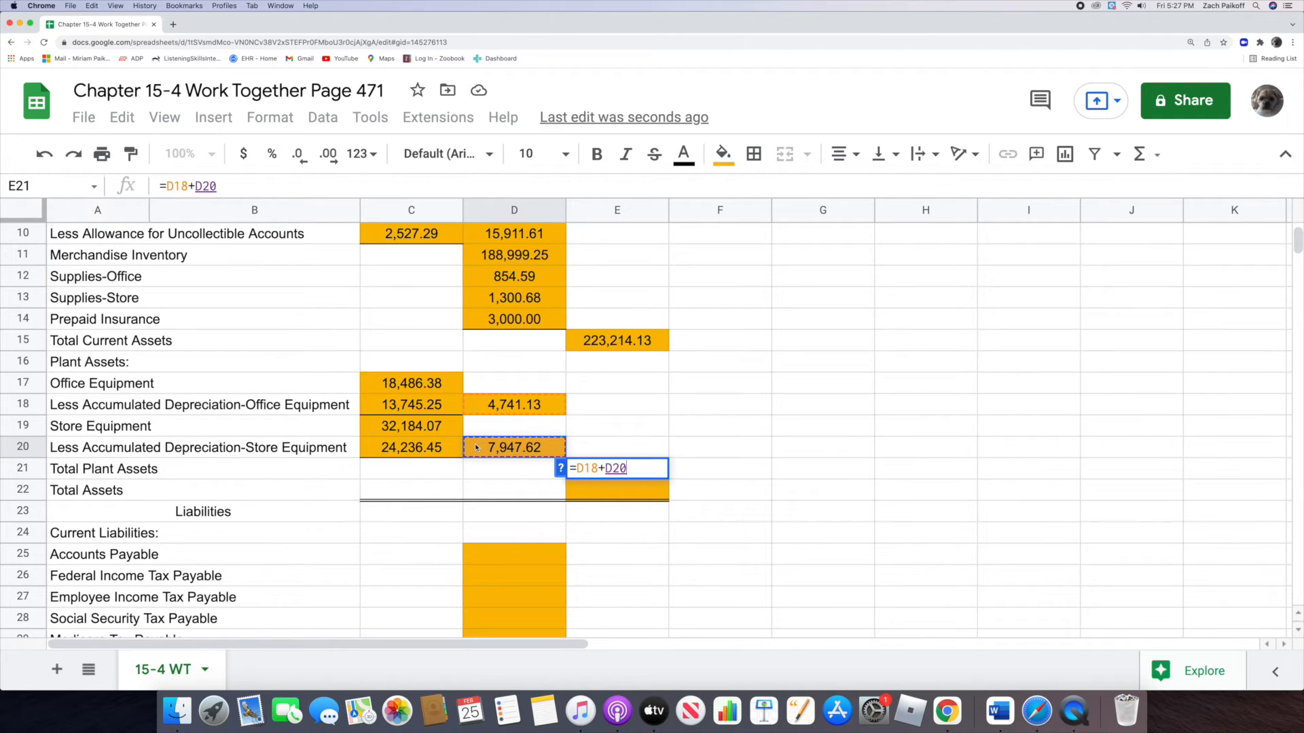
key(Return)
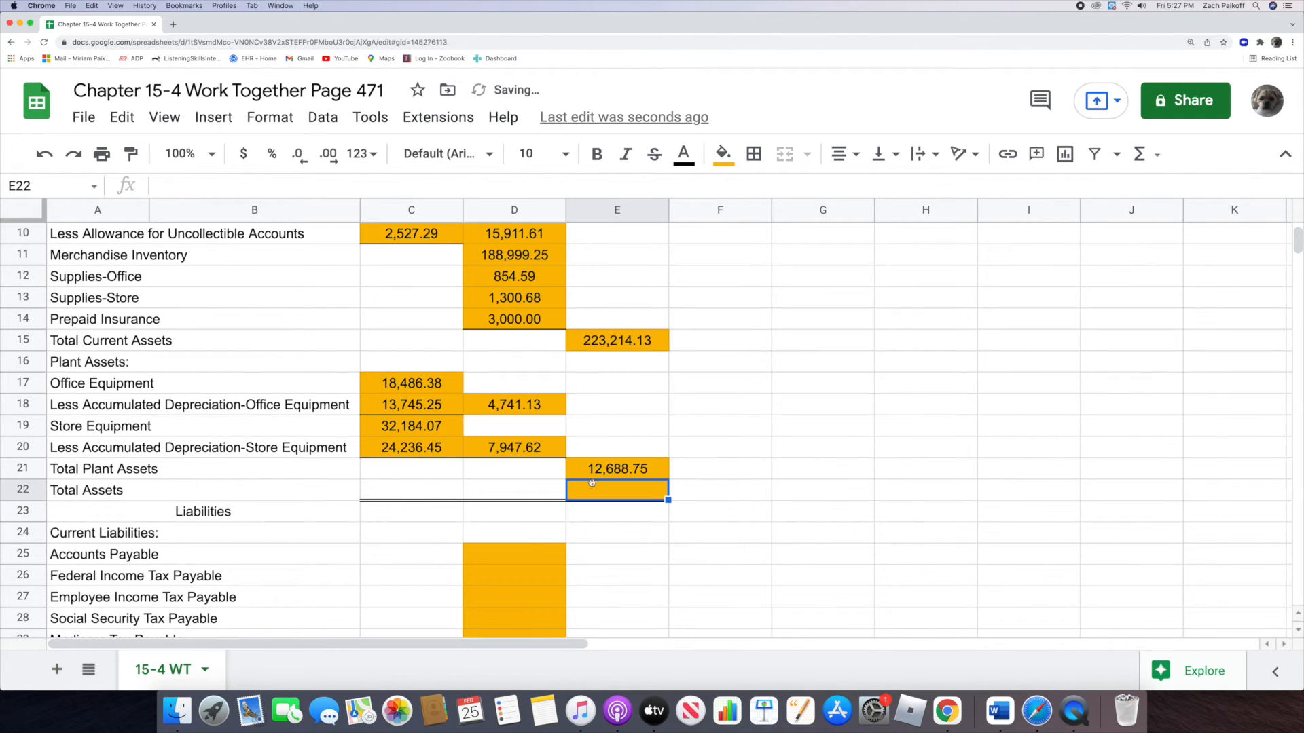
Step: Calculate Total Assets in E22 by adding current and plant assets with the formula =E15+E21
double_click(605, 490)
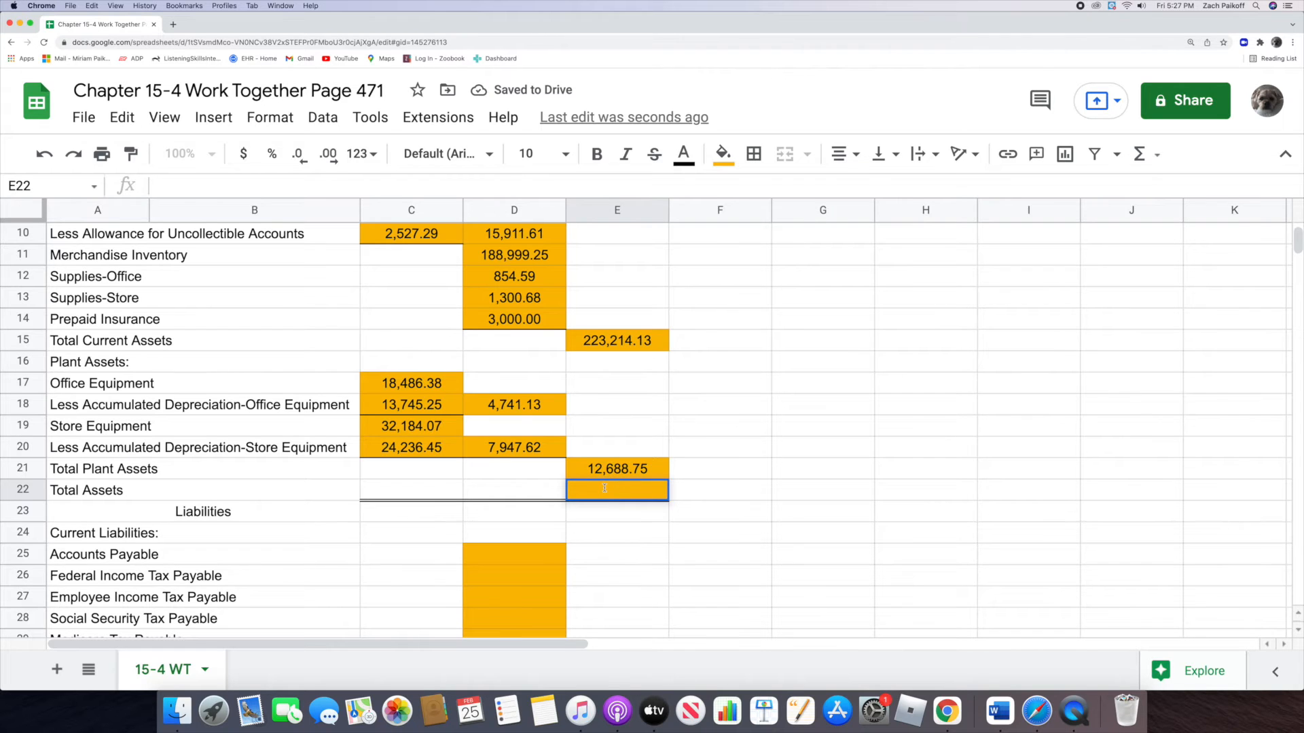
text(=)
click(572, 343)
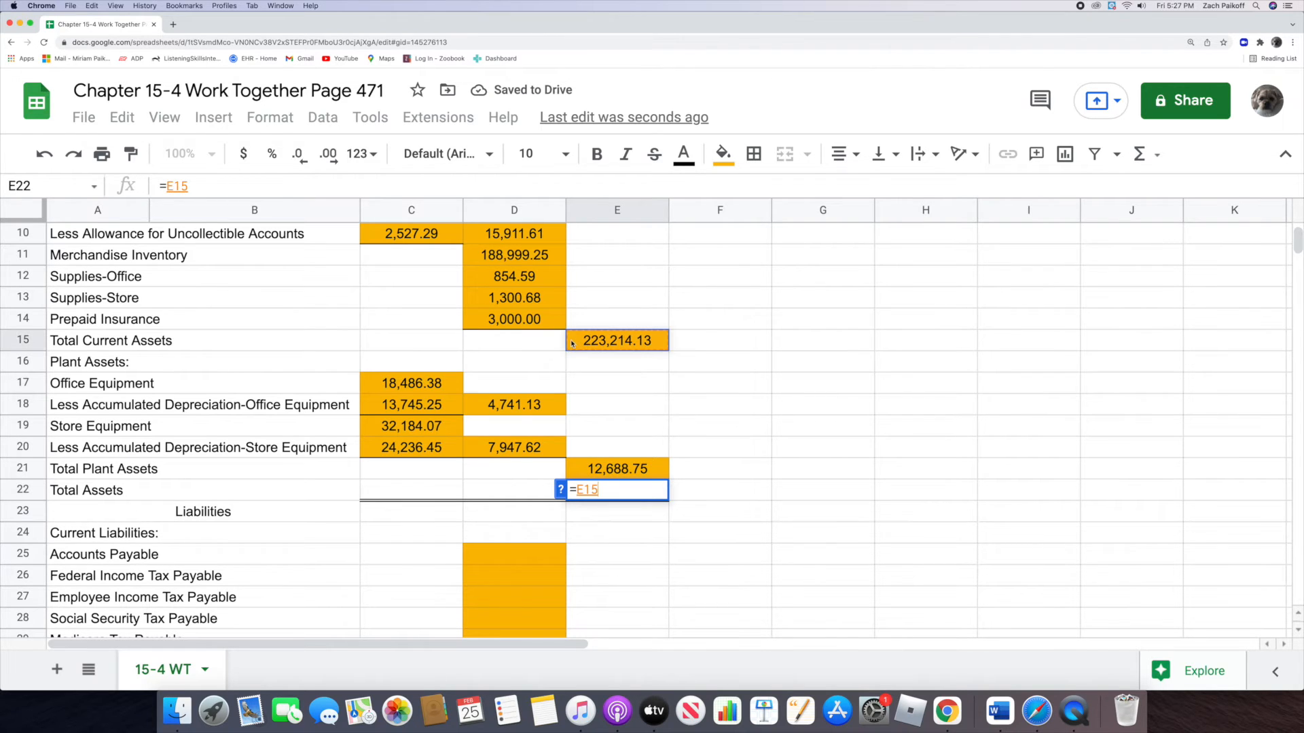
text(+)
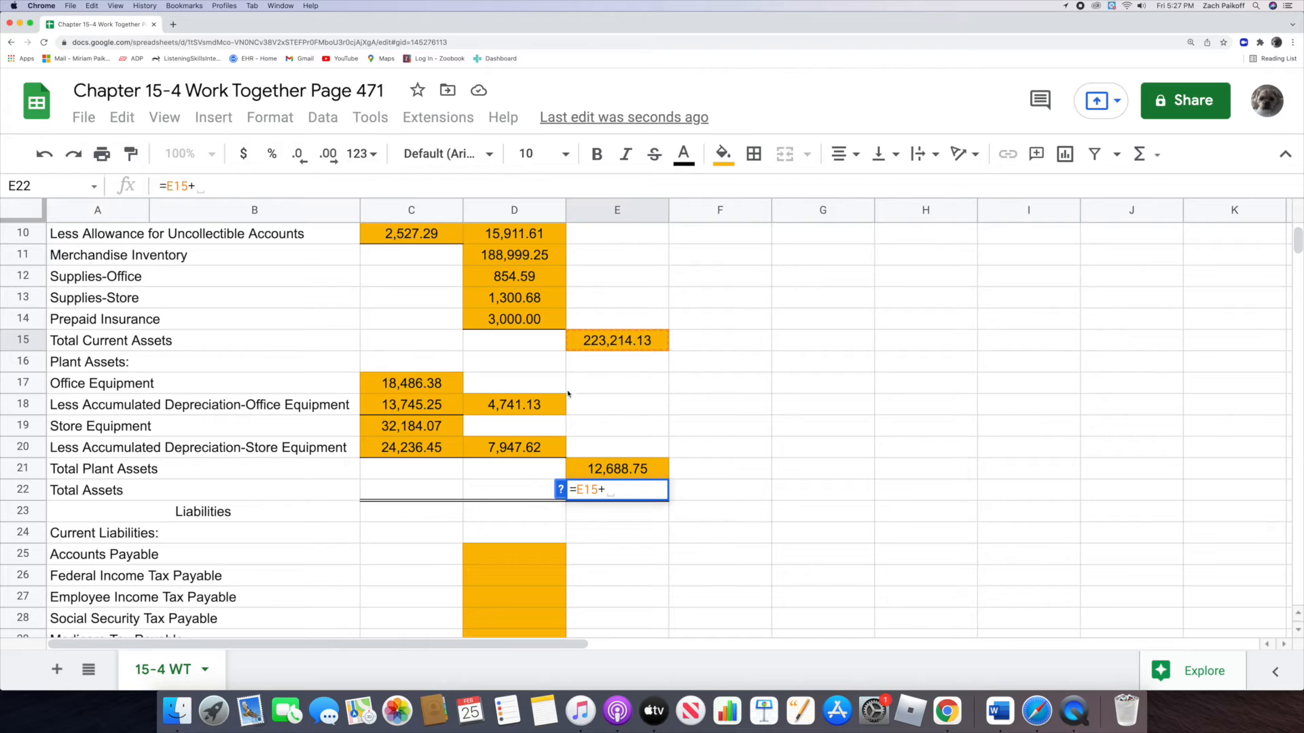
click(573, 467)
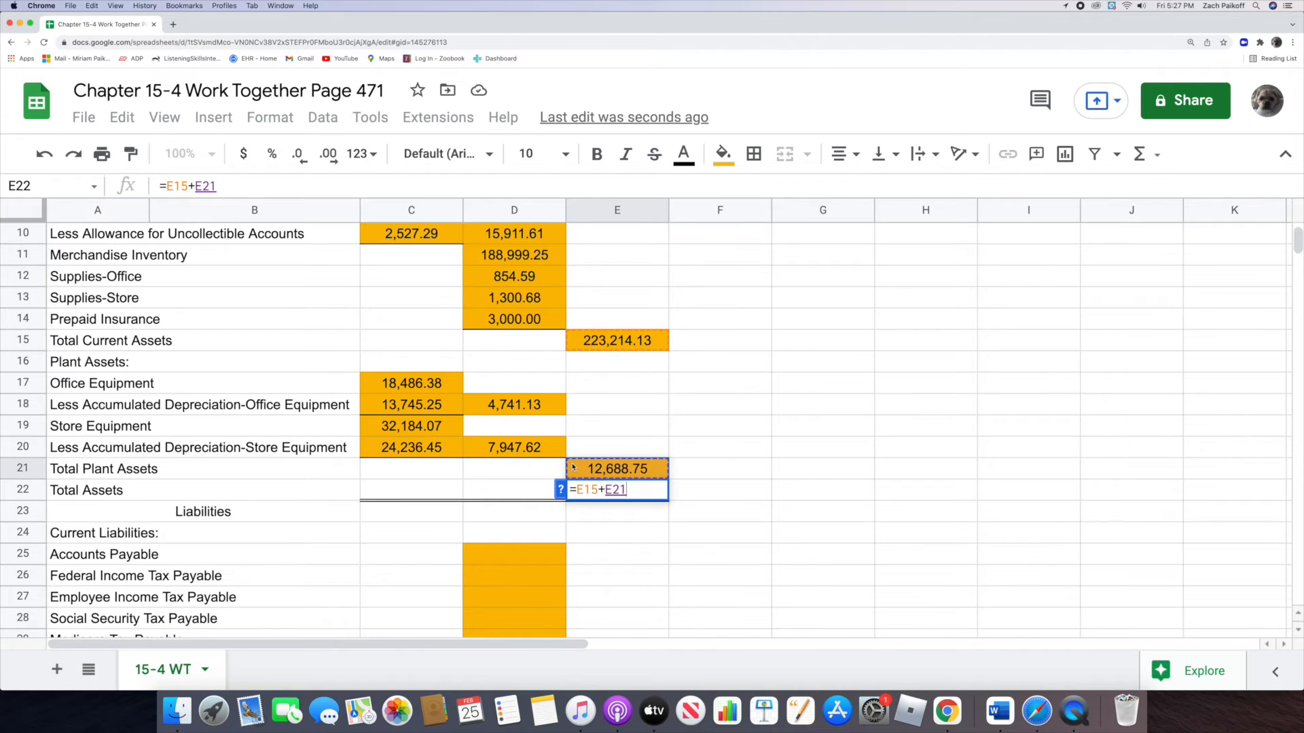
key(Return)
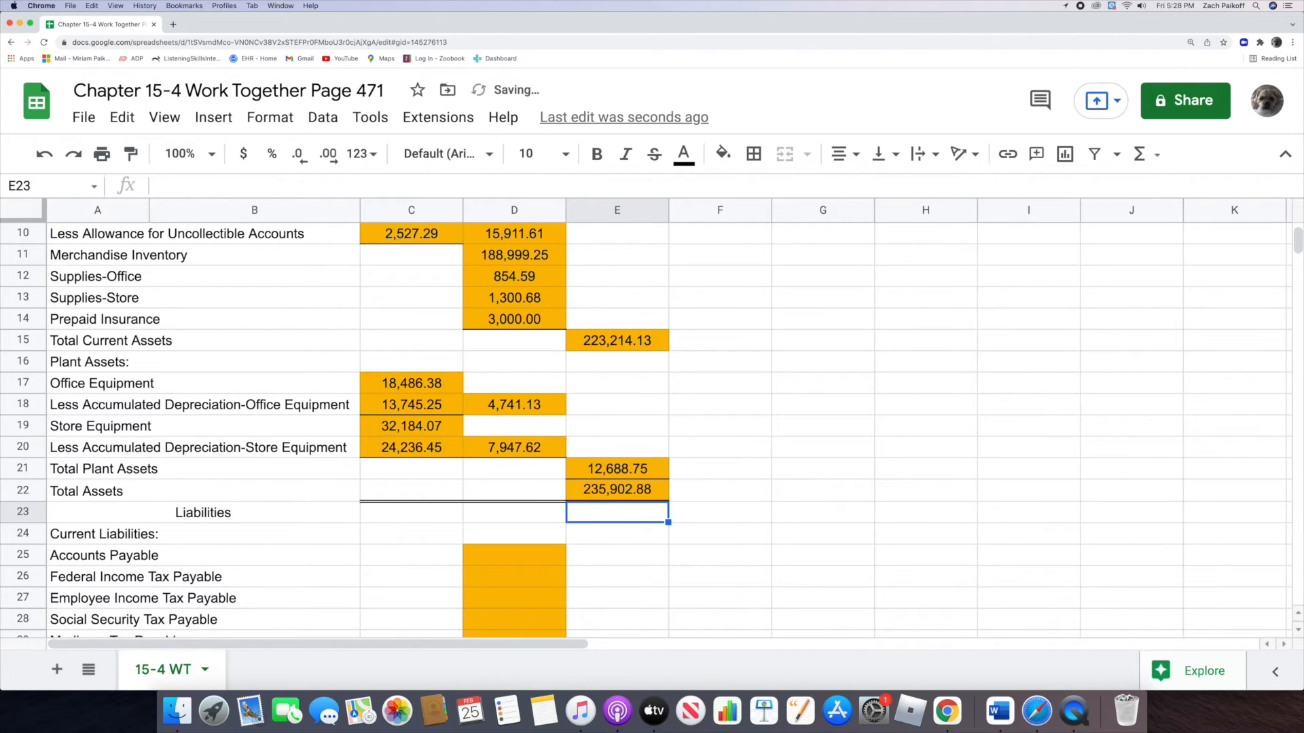
Step: Enter 16,107.08 for Accounts Payable in D25 and 2,603.79 for Federal Income Tax Payable in D26
scroll(540, 453, down, 5)
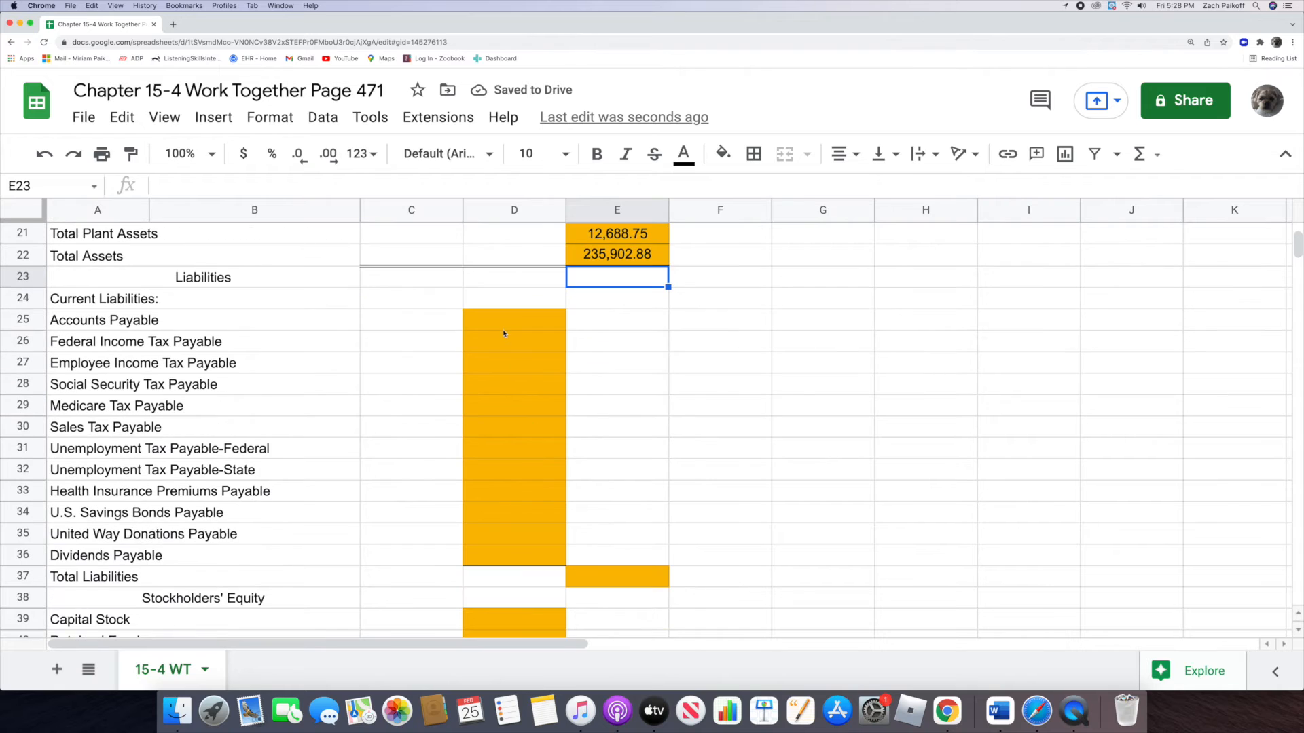
click(501, 323)
text(16107.08)
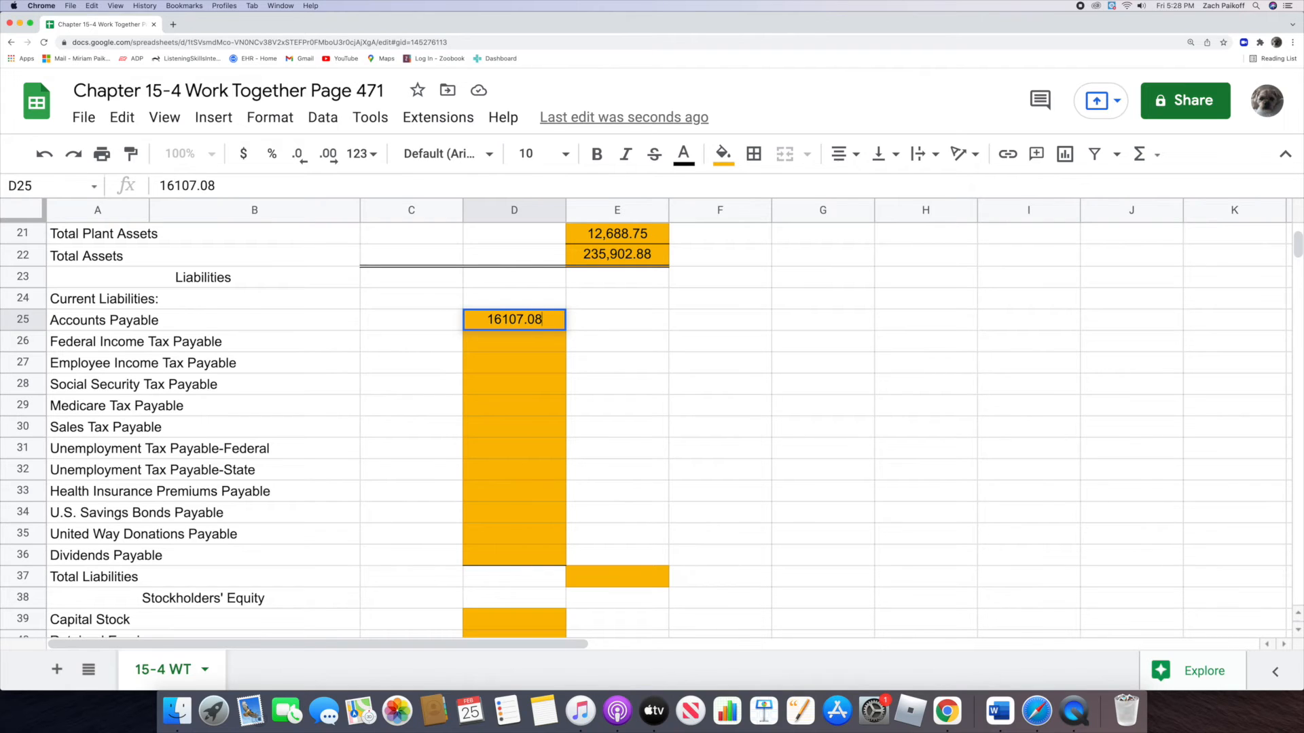
key(Return)
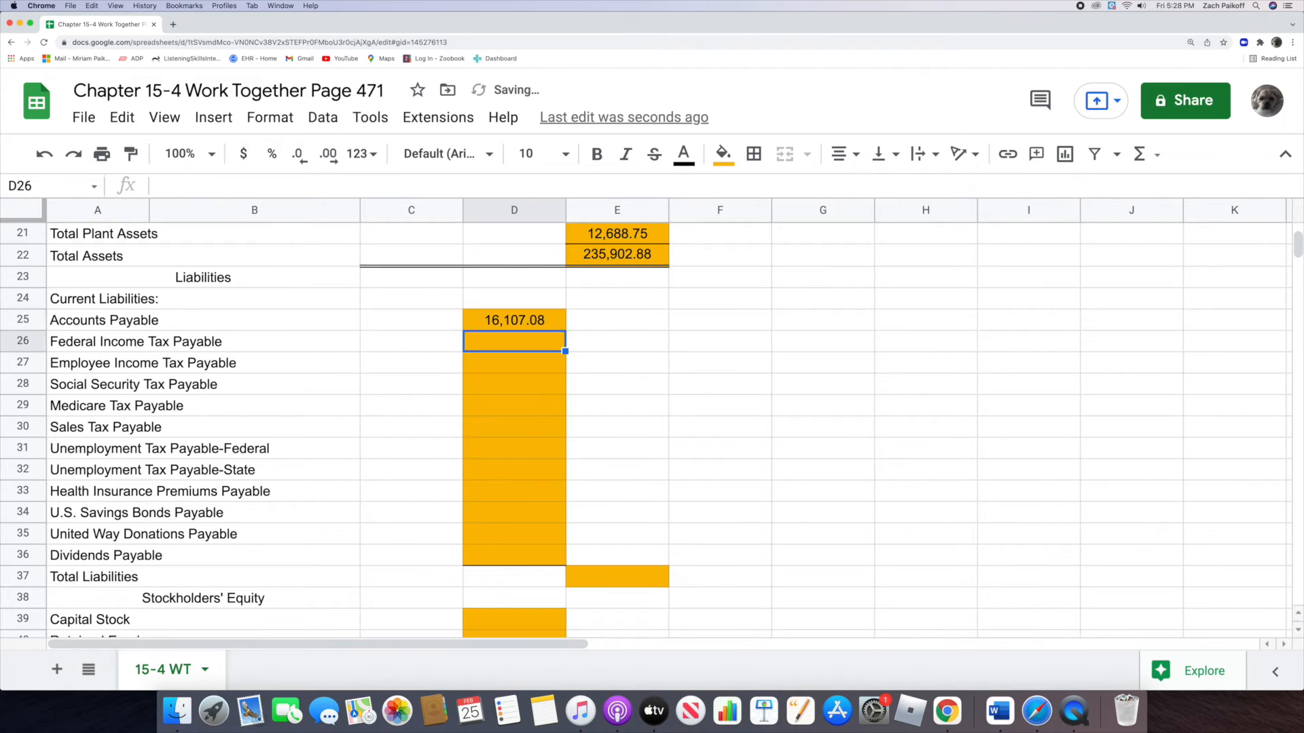
double_click(498, 342)
text(2)
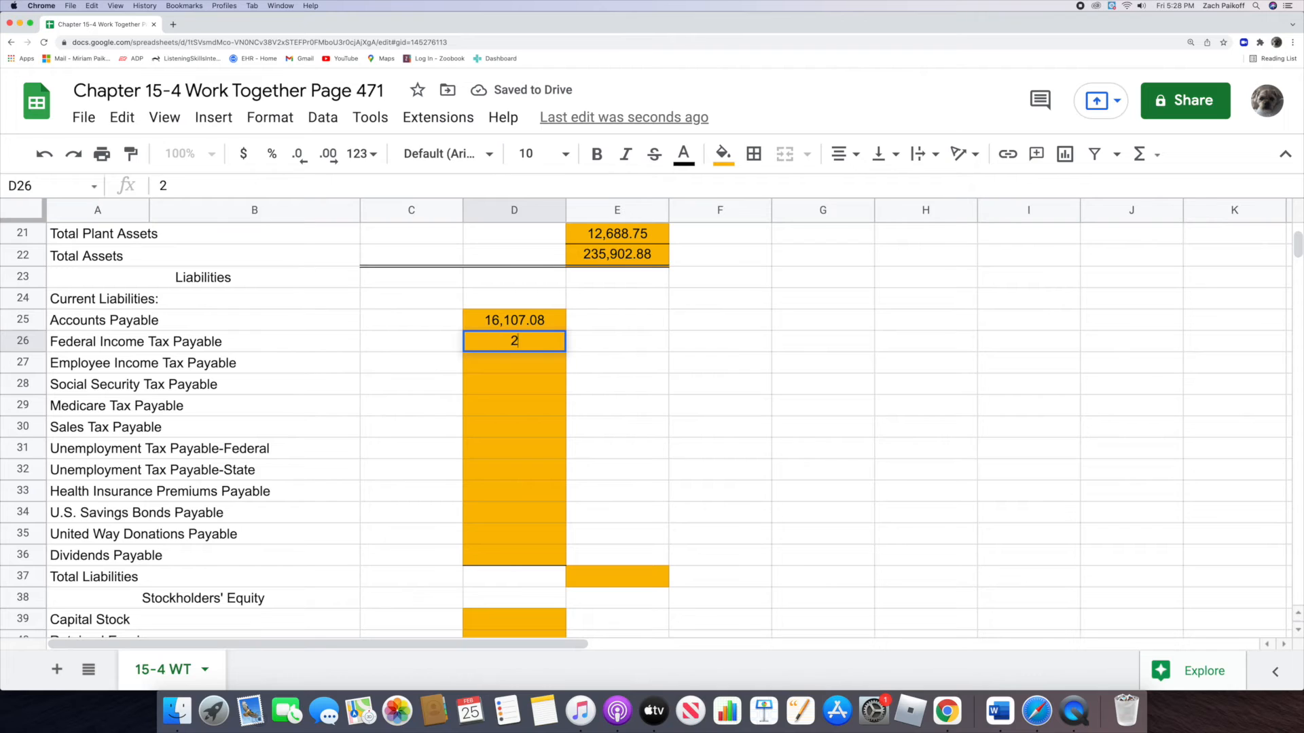
text(,603.)
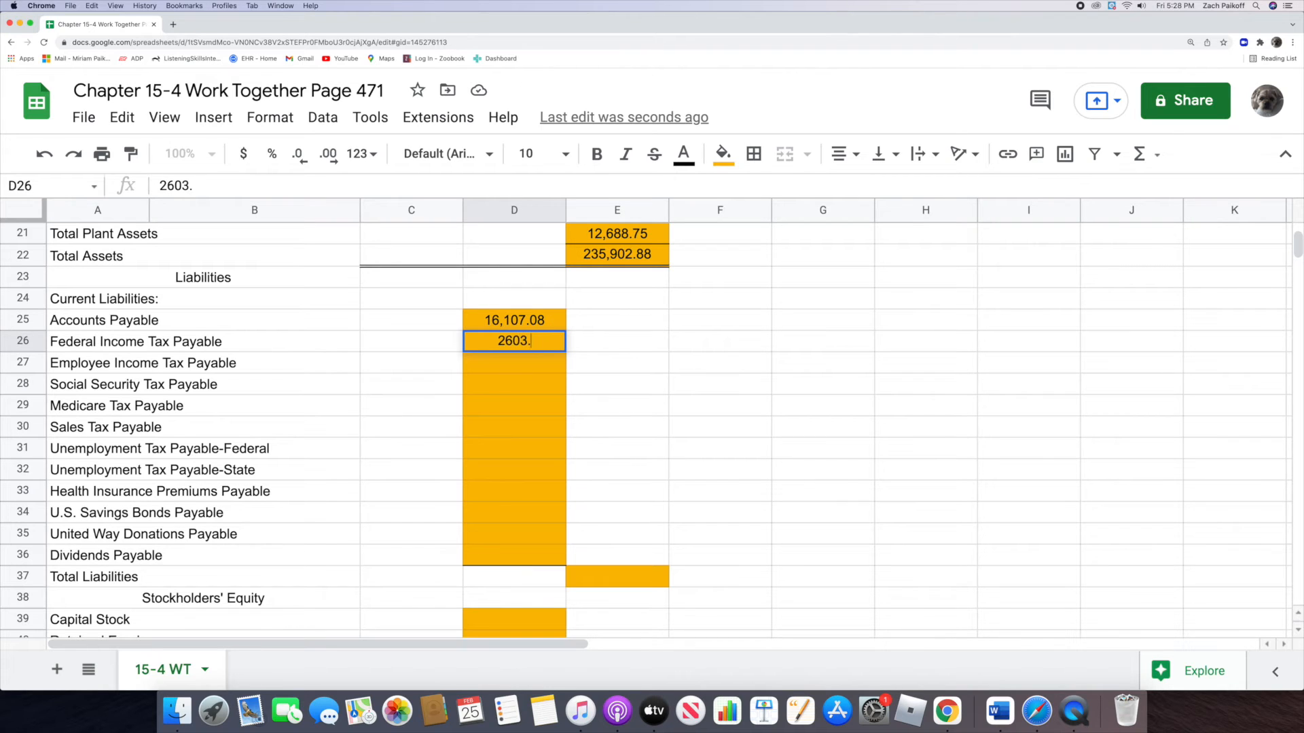
text(79)
key(Return)
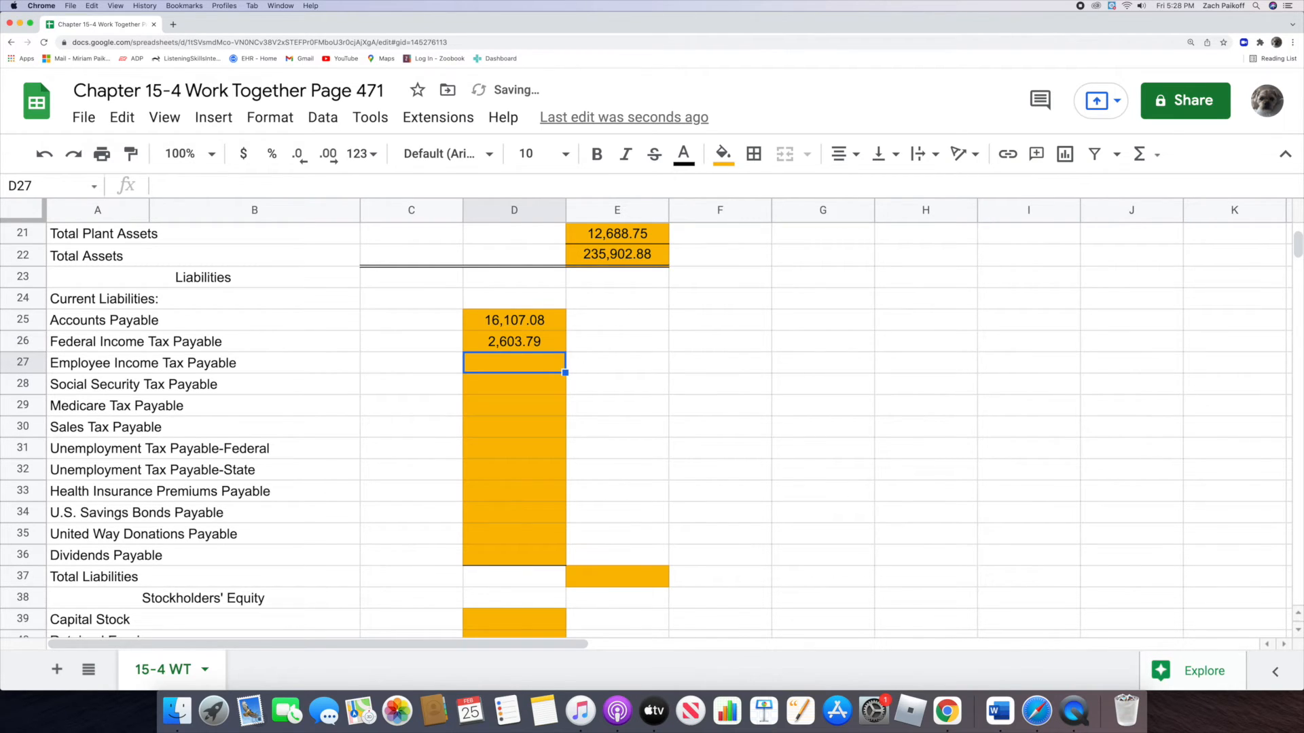
Step: Enter 840 for Employee Income Tax Payable in D27 and 529.98 for Social Security Tax Payable in D28
double_click(497, 363)
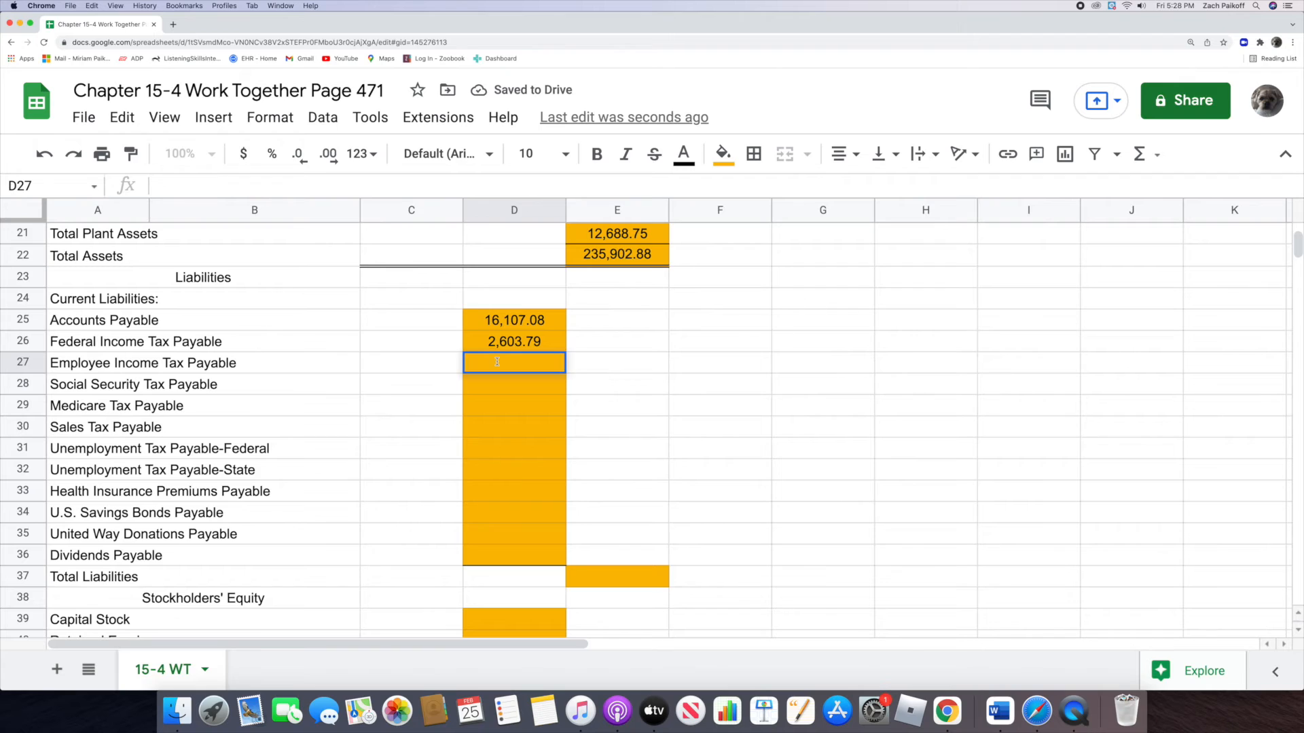
text(840)
key(Return)
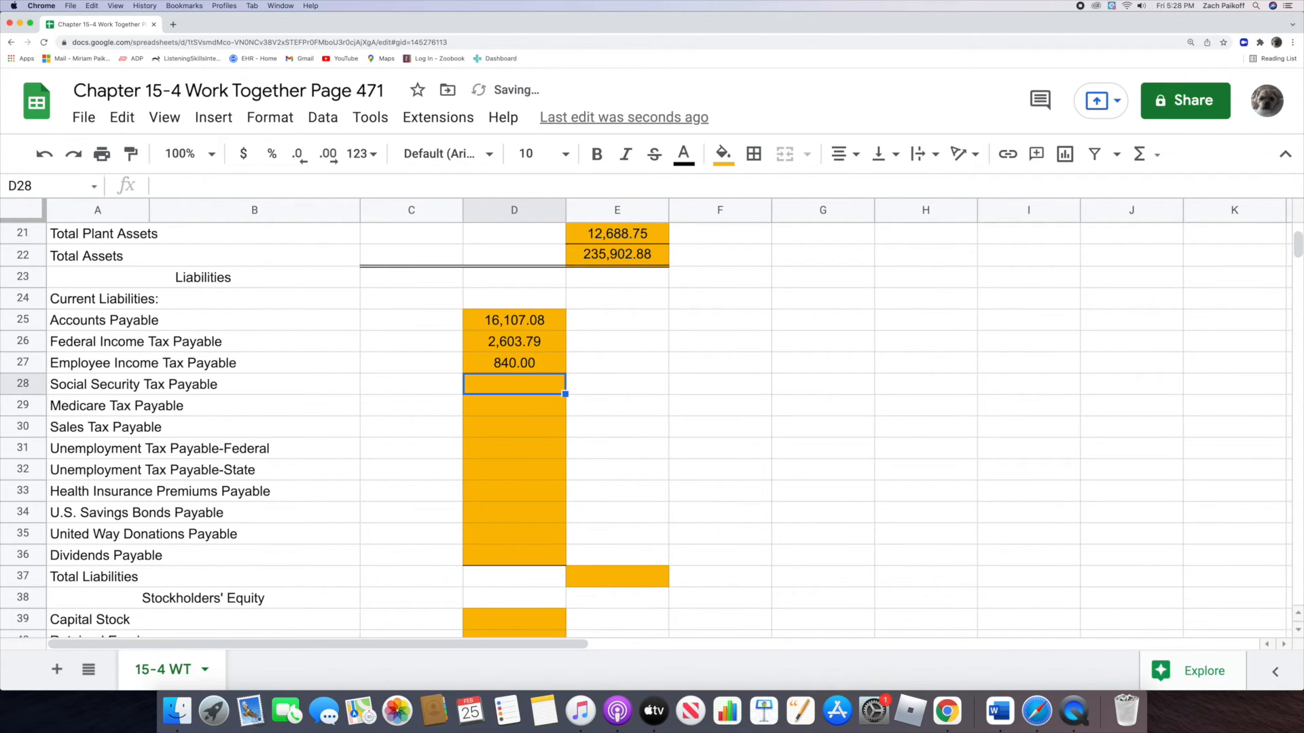
double_click(516, 384)
text(5)
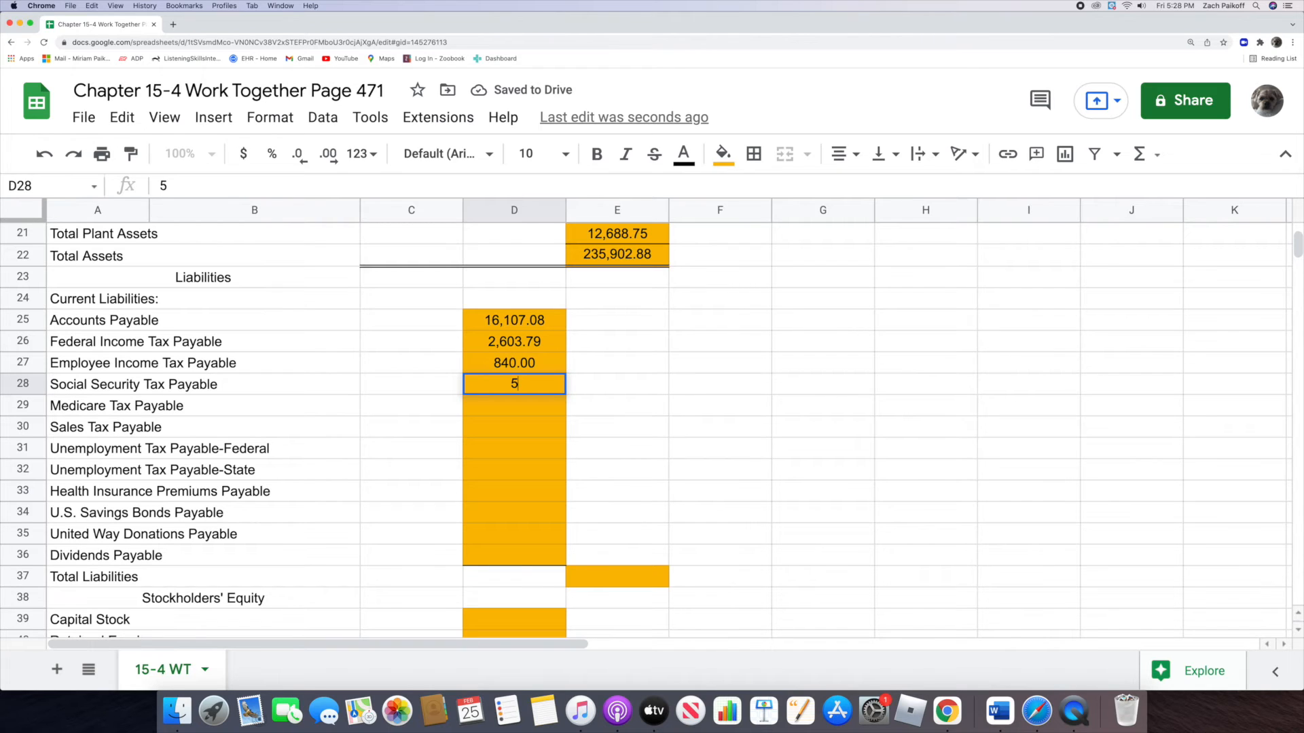
text(29.98)
key(Return)
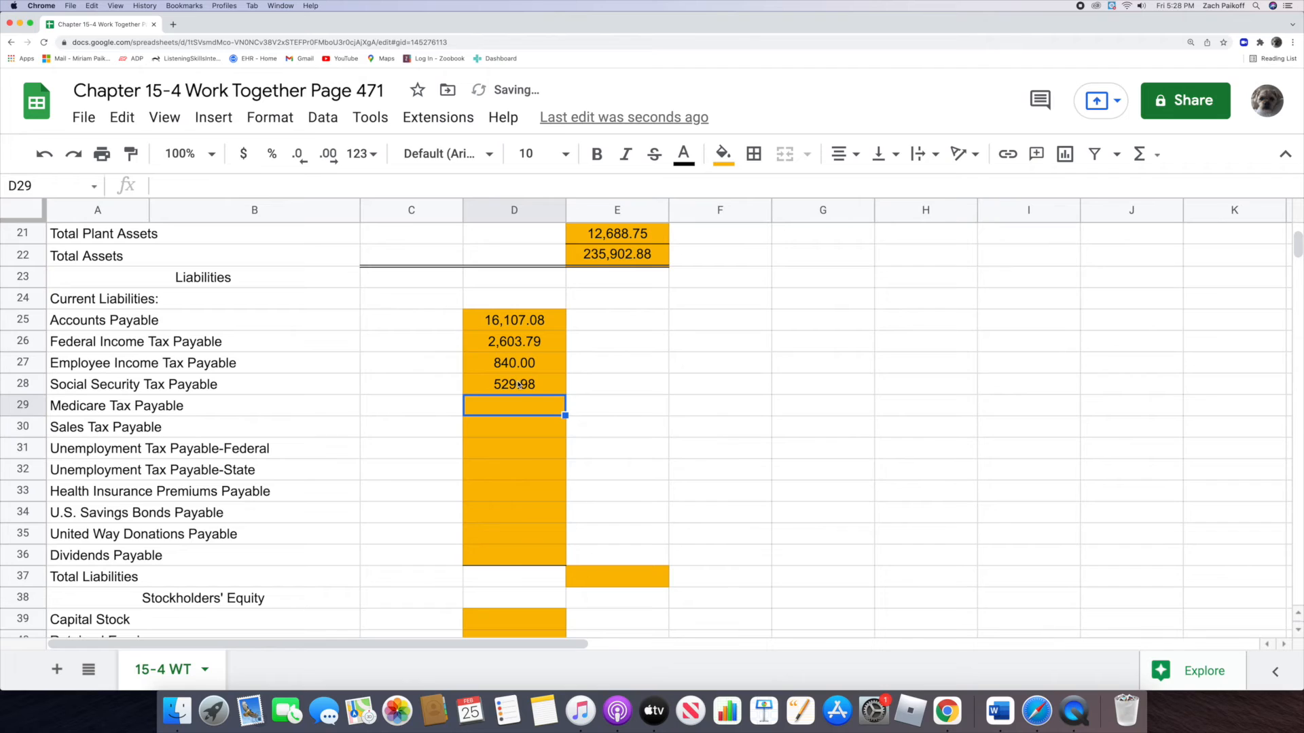
Step: Enter 123.95 for Medicare Tax Payable in D29 and 1,848.25 for Sales Tax Payable in D30
double_click(519, 406)
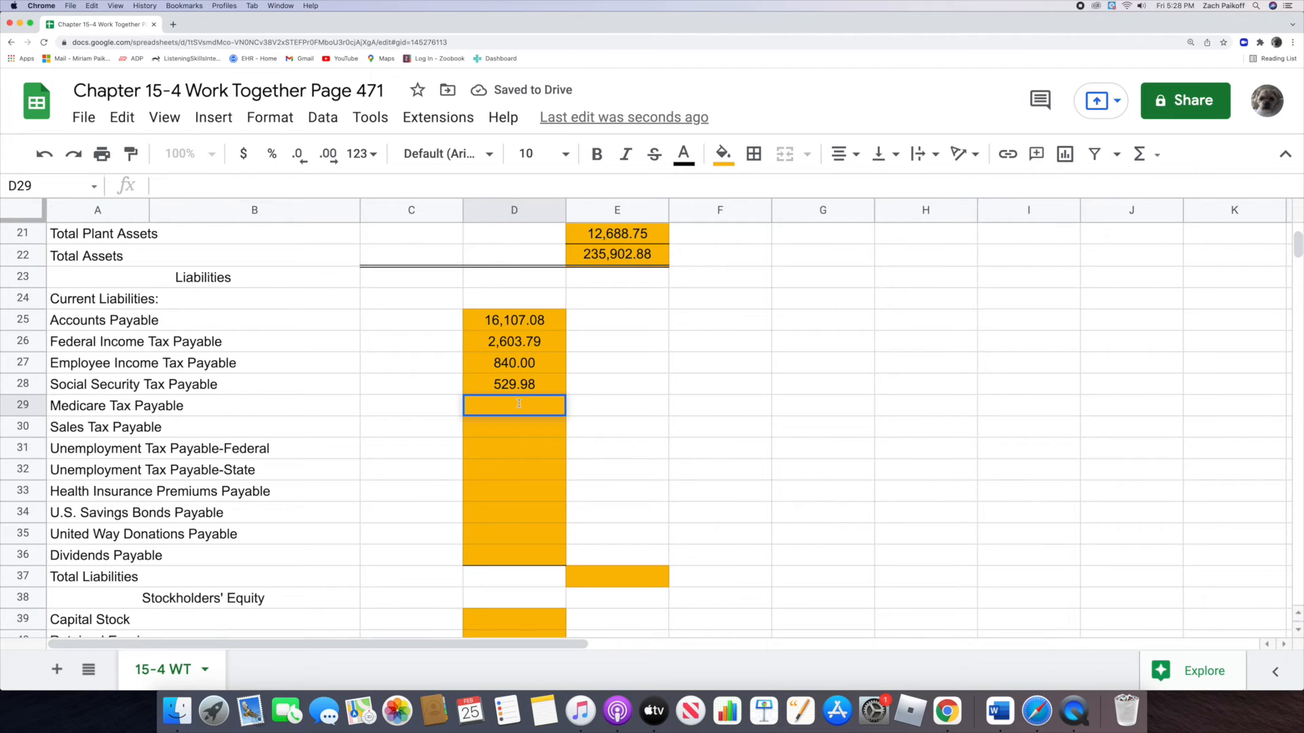
text(123.95)
key(Return)
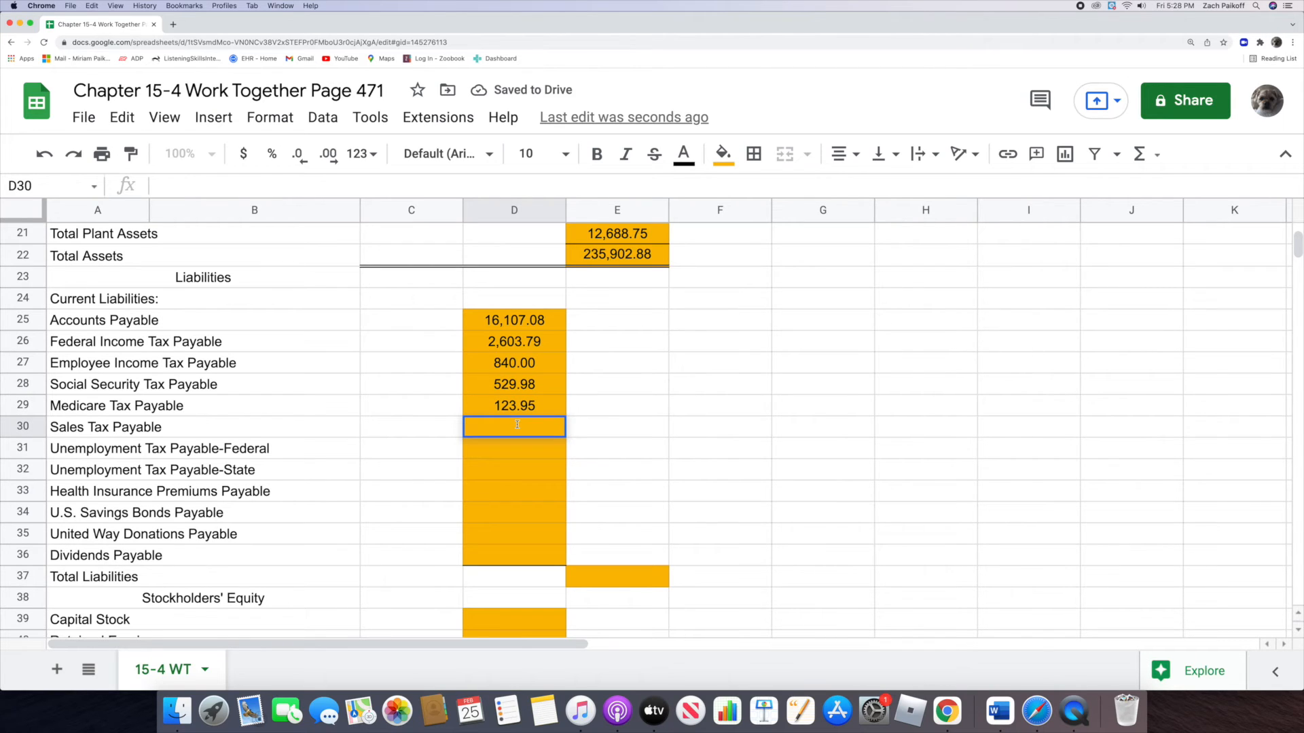
text(1,848.25)
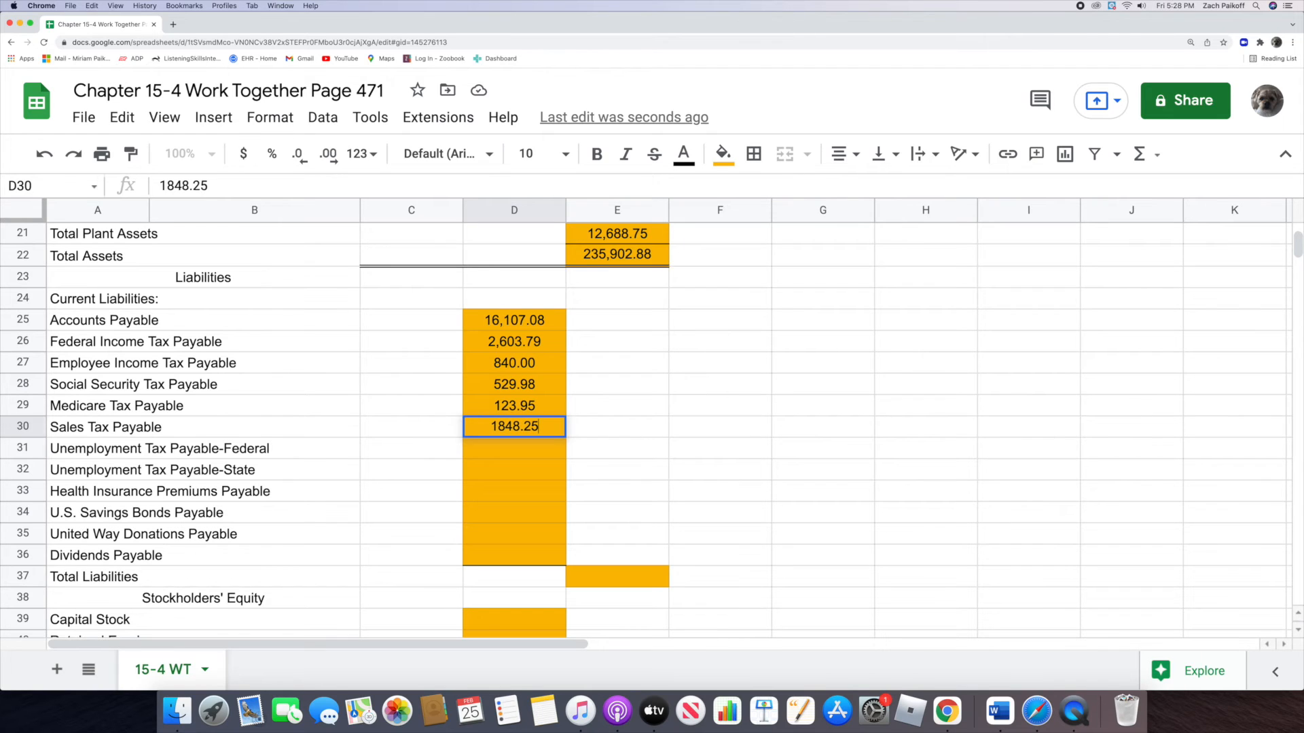
key(Return)
Step: Enter 32 for Unemployment Tax Payable-Federal in D31 and 216 for Unemployment Tax Payable-State in D32
double_click(521, 452)
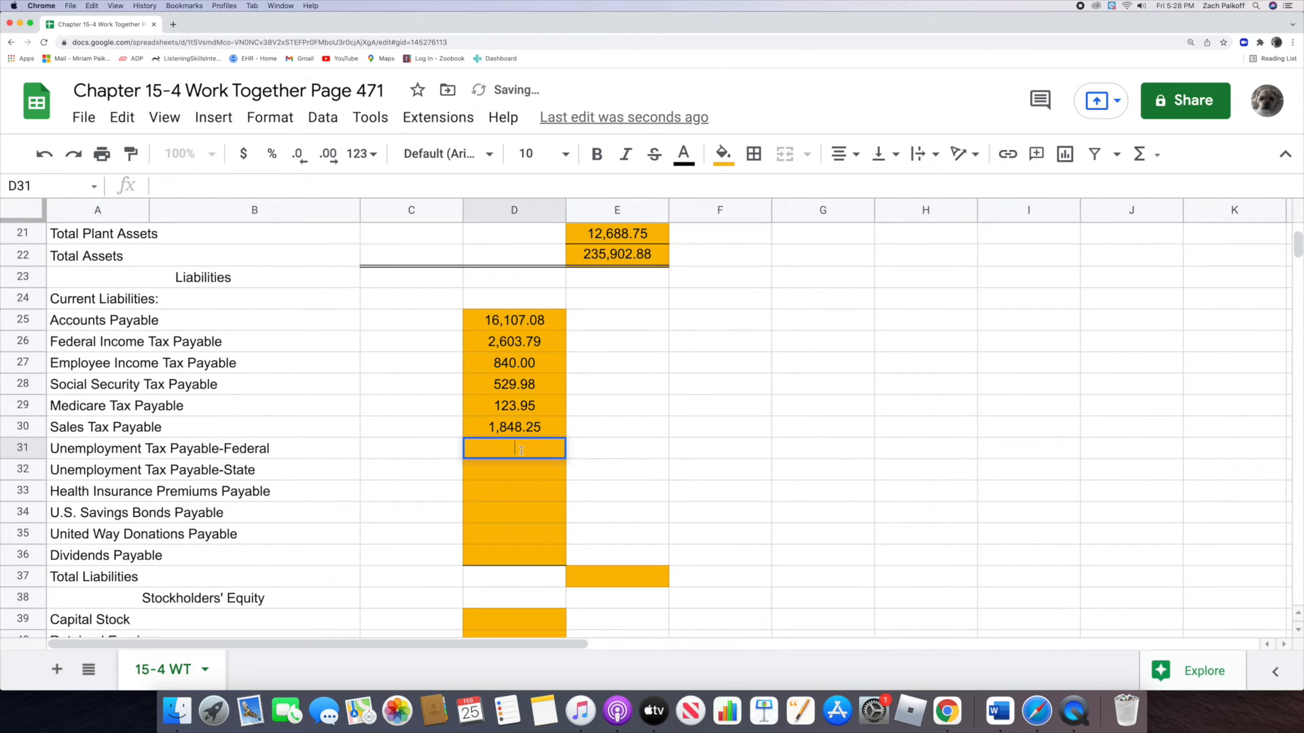
text(32)
key(Return)
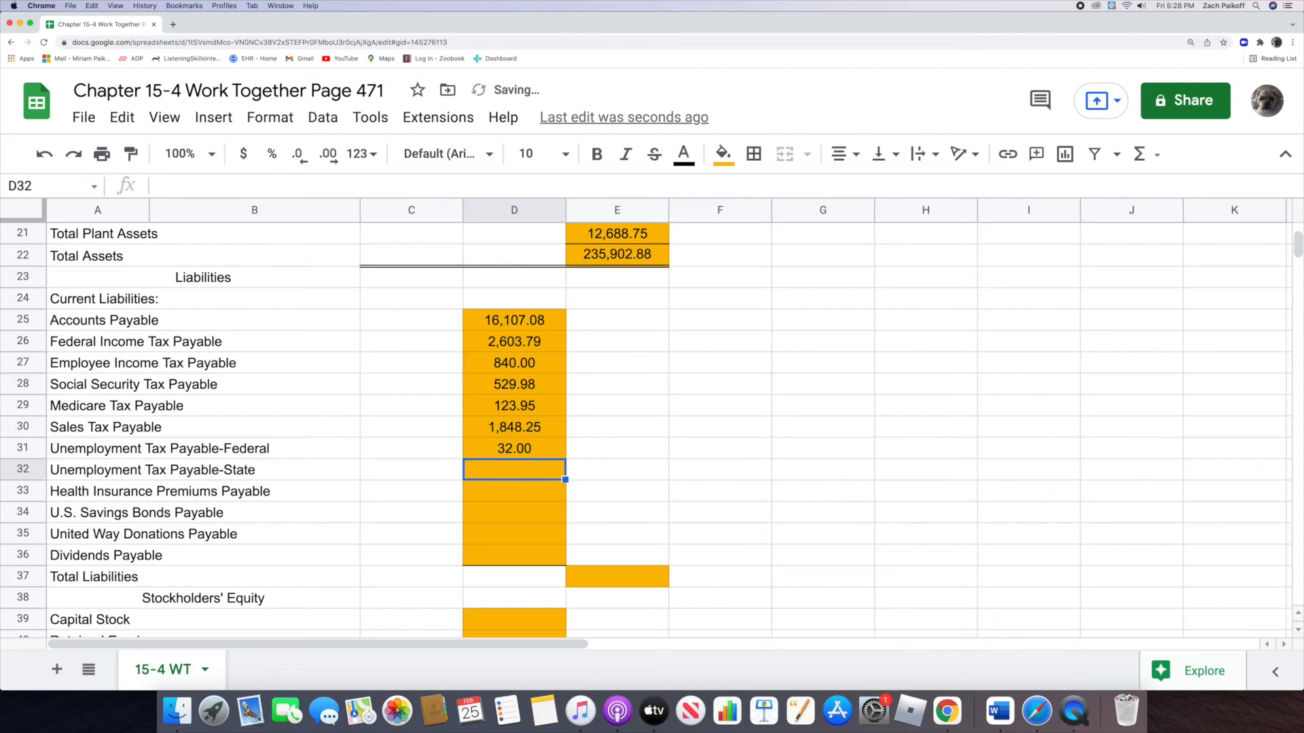
double_click(533, 475)
text(216)
key(Return)
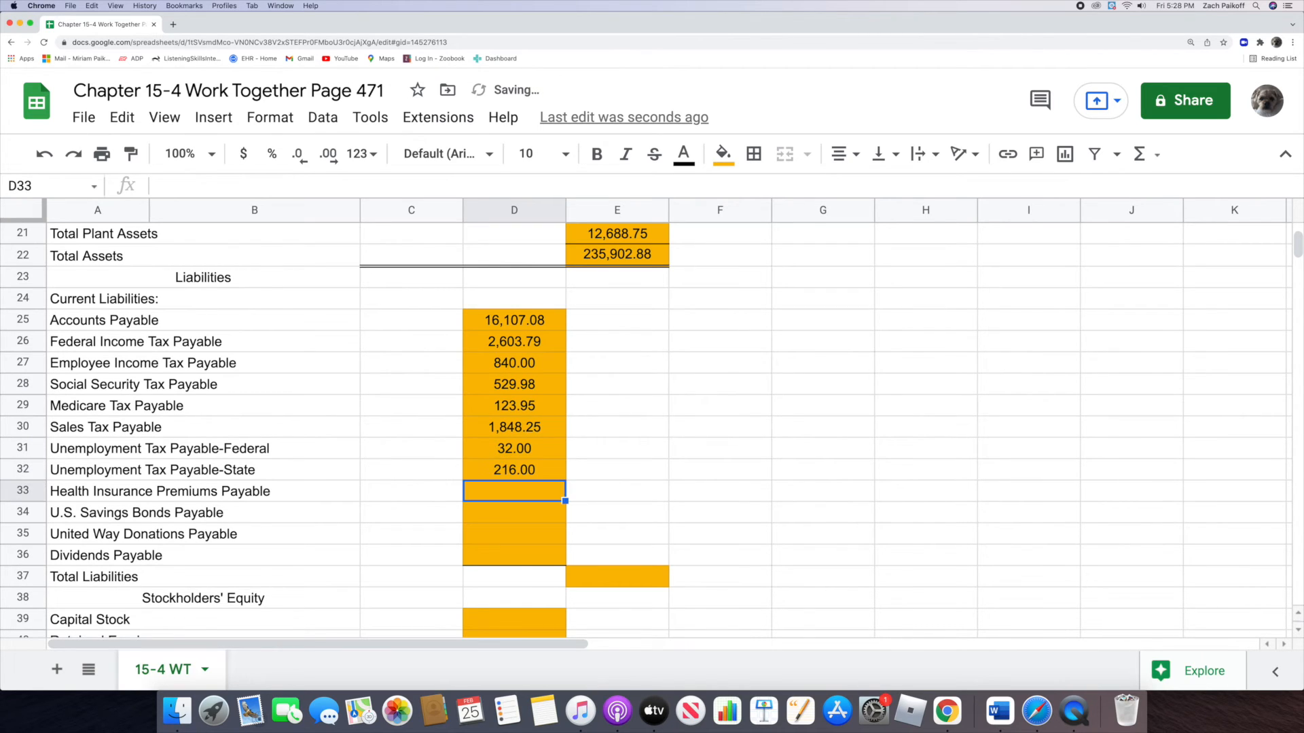
Step: Enter 620 for Health Insurance Premiums Payable in D33 and 35 for U.S. Savings Bonds Payable in D34
double_click(529, 492)
text(620)
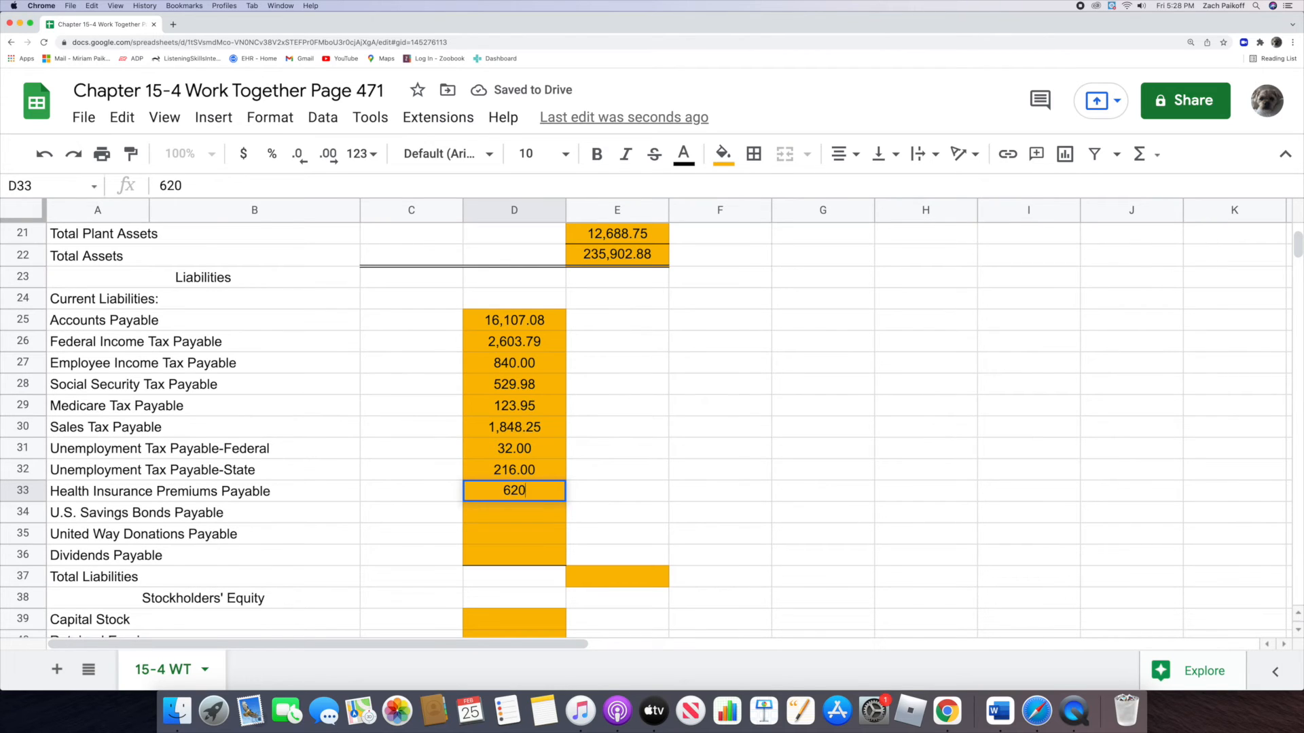
key(Return)
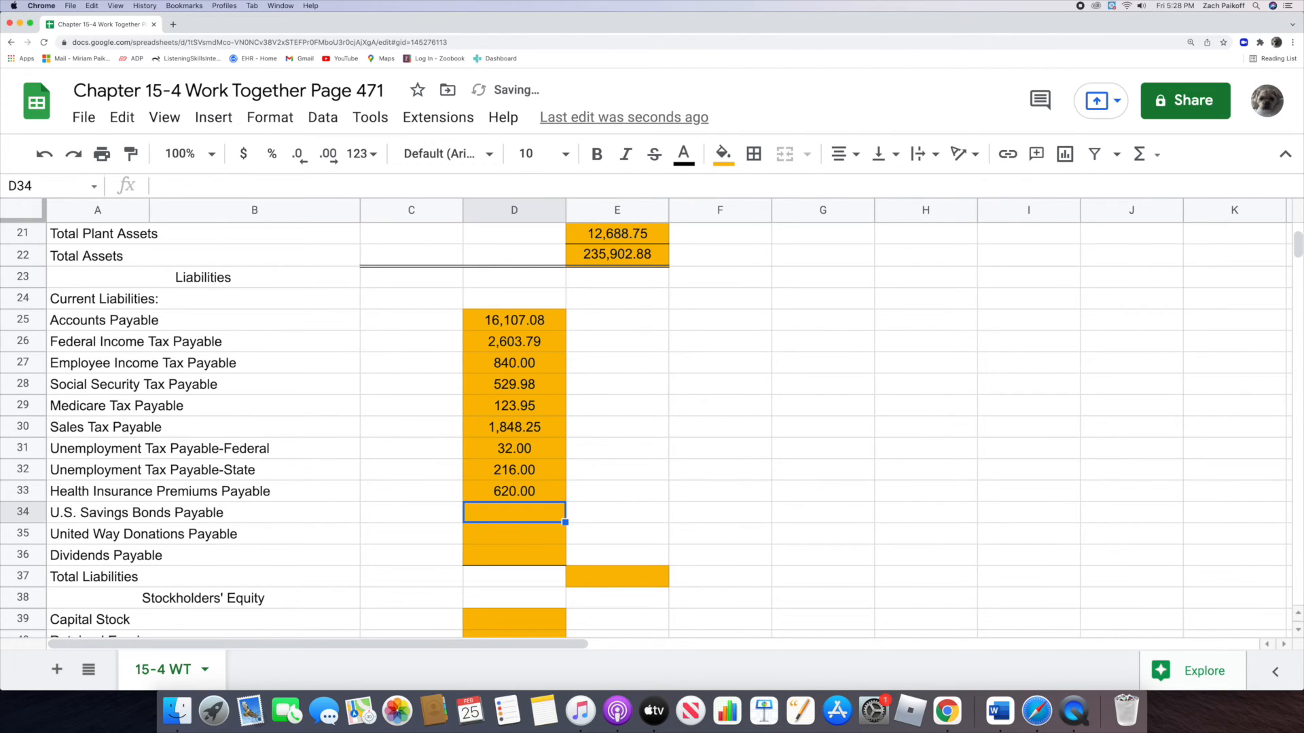
double_click(525, 515)
text(35)
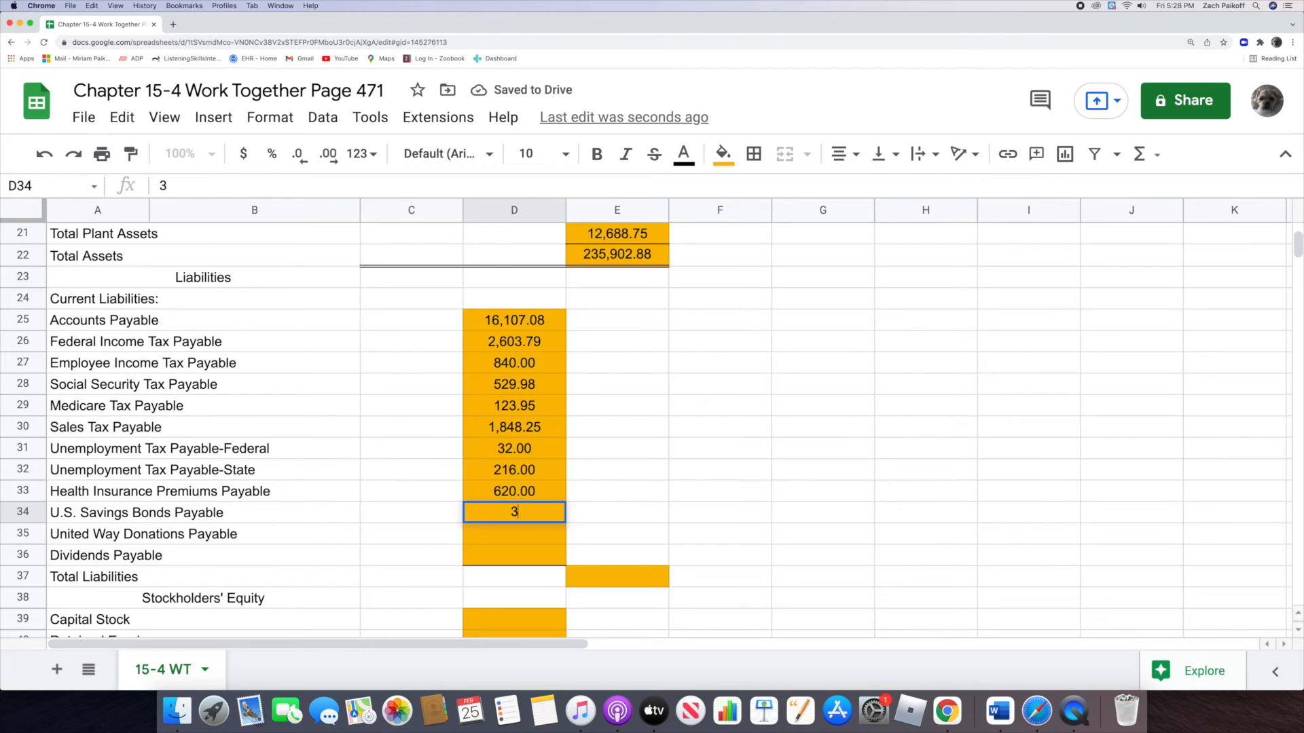
key(Return)
Step: Enter 40 for United Way Donations Payable in D35 and 2,200 for Dividends Payable in D36
double_click(521, 536)
text(40)
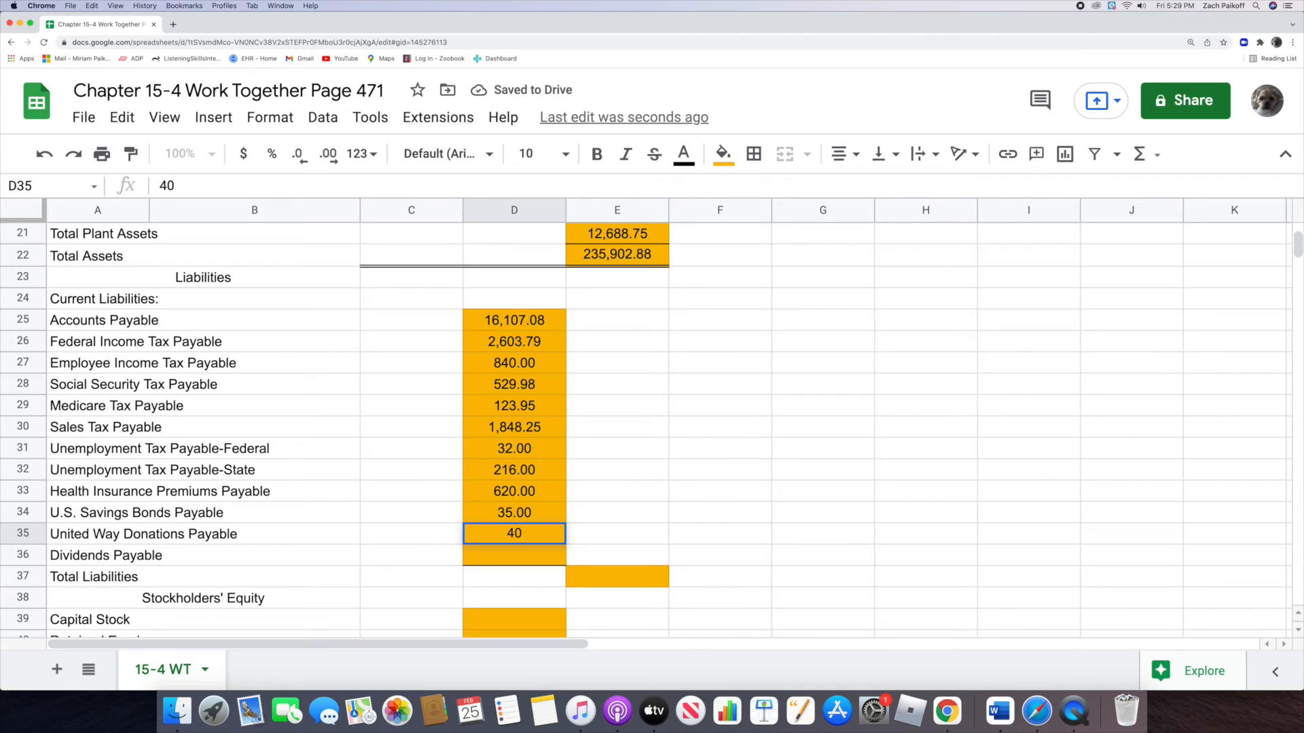
key(Return)
double_click(514, 557)
text(2200)
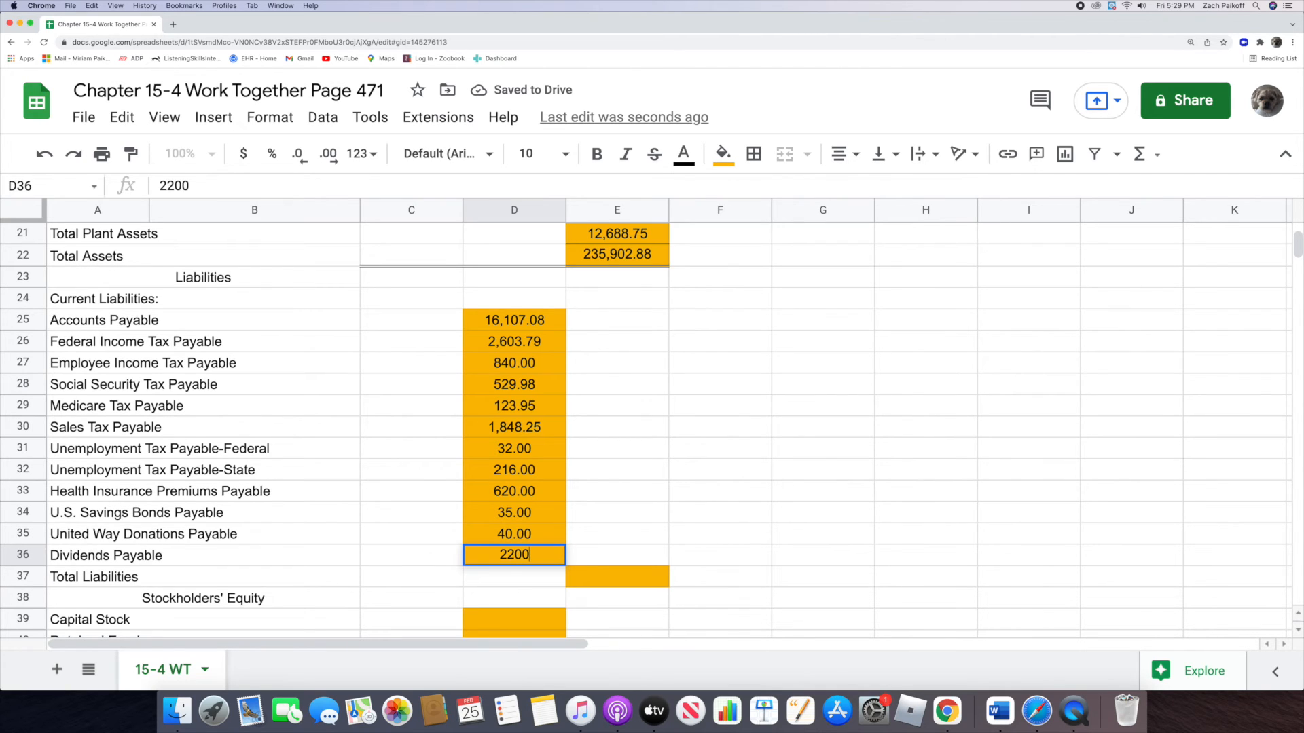
key(Return)
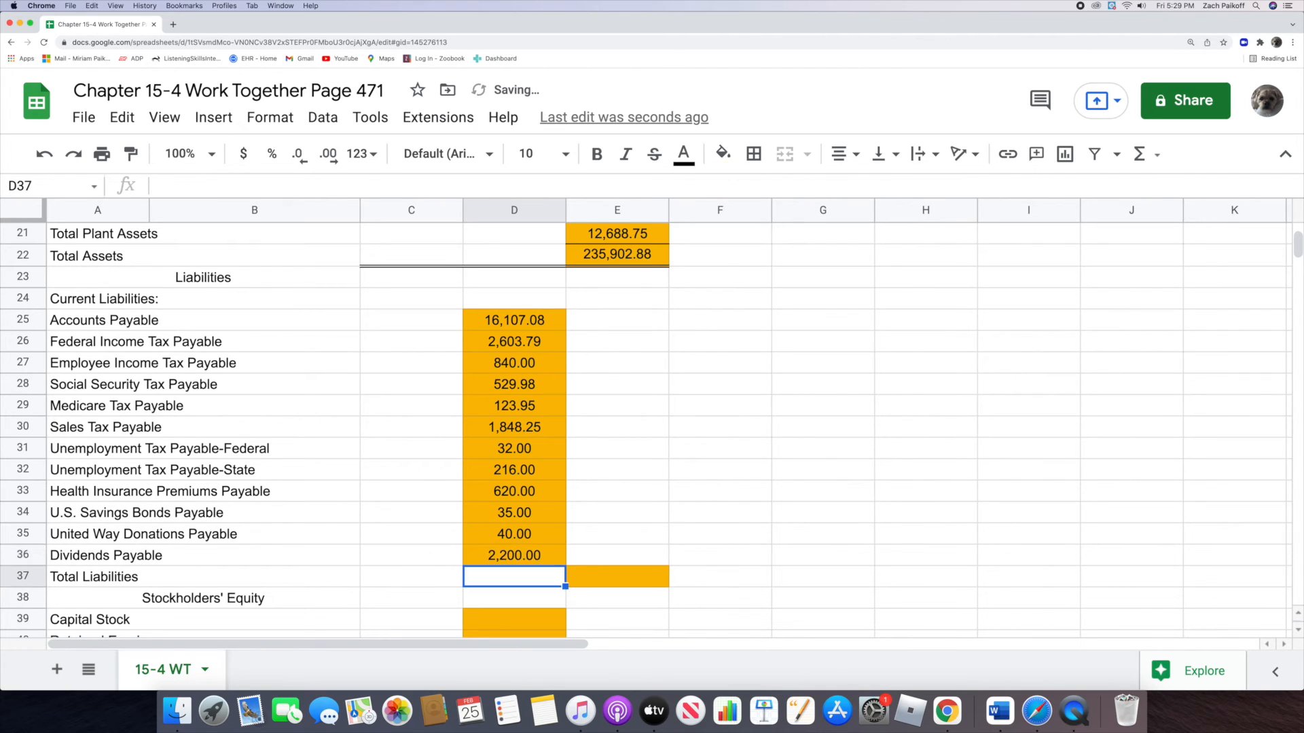
Step: Calculate Total Liabilities in E37 by summing the current liabilities with =SUM(D25:D36)
click(603, 577)
text(=)
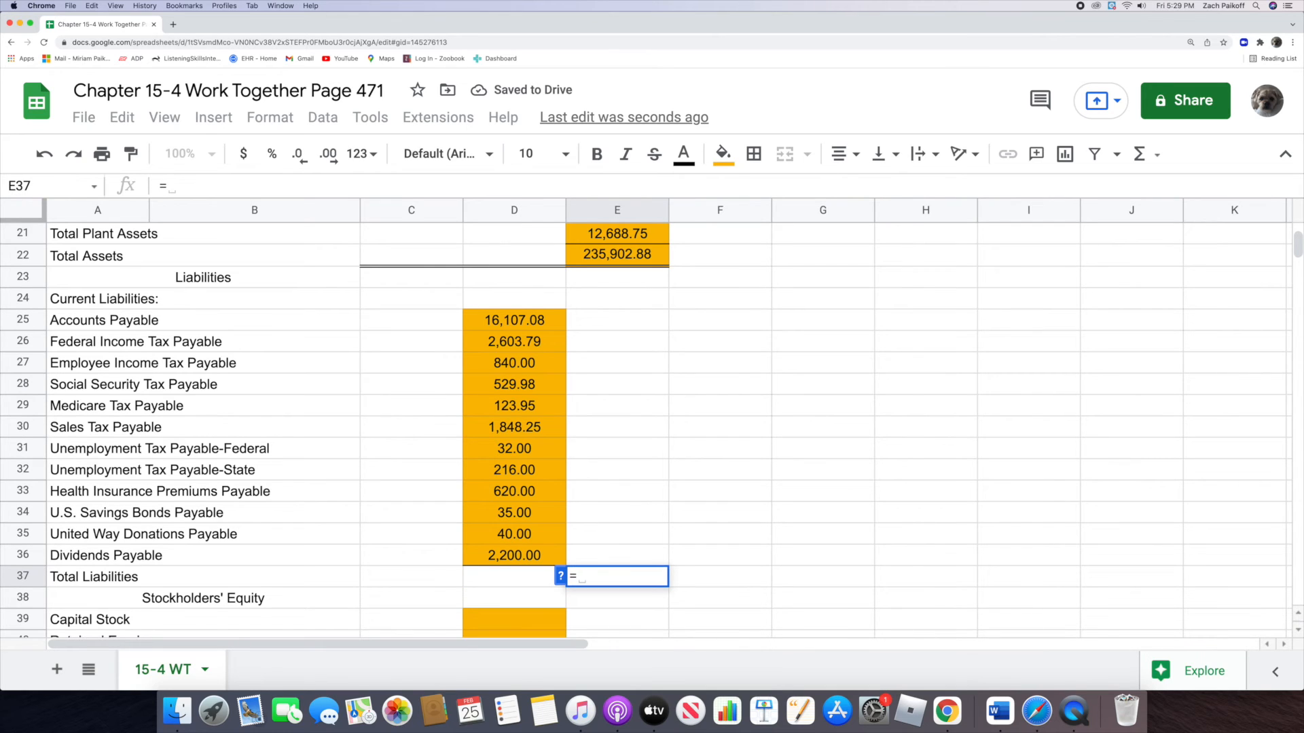
text(sum)
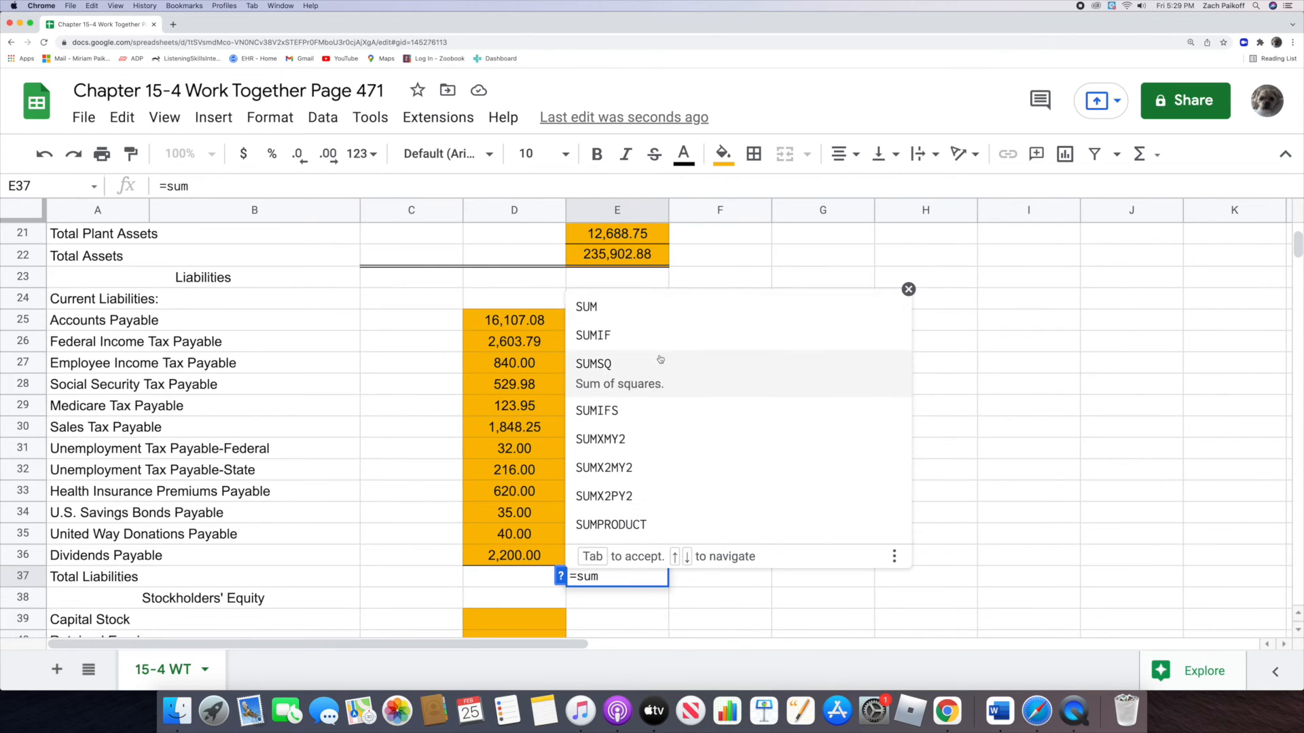
click(637, 317)
drag(483, 324, 476, 560)
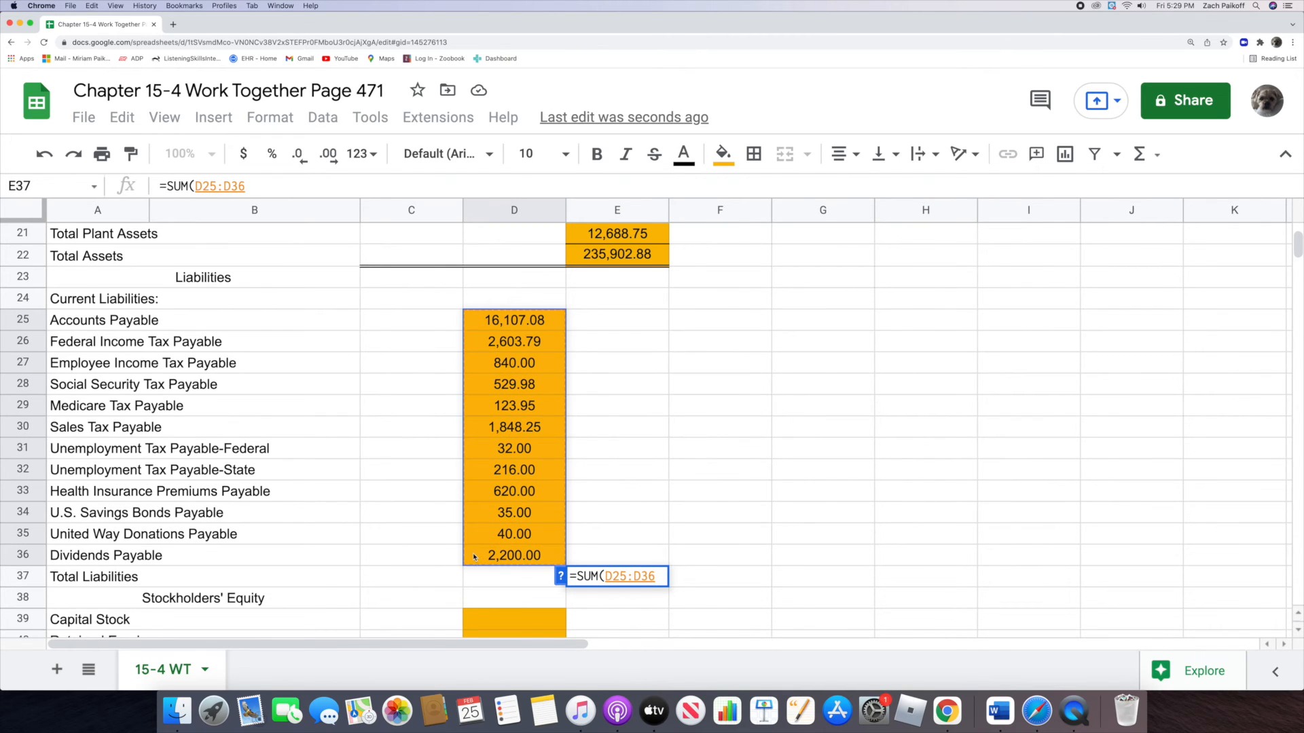
key(Return)
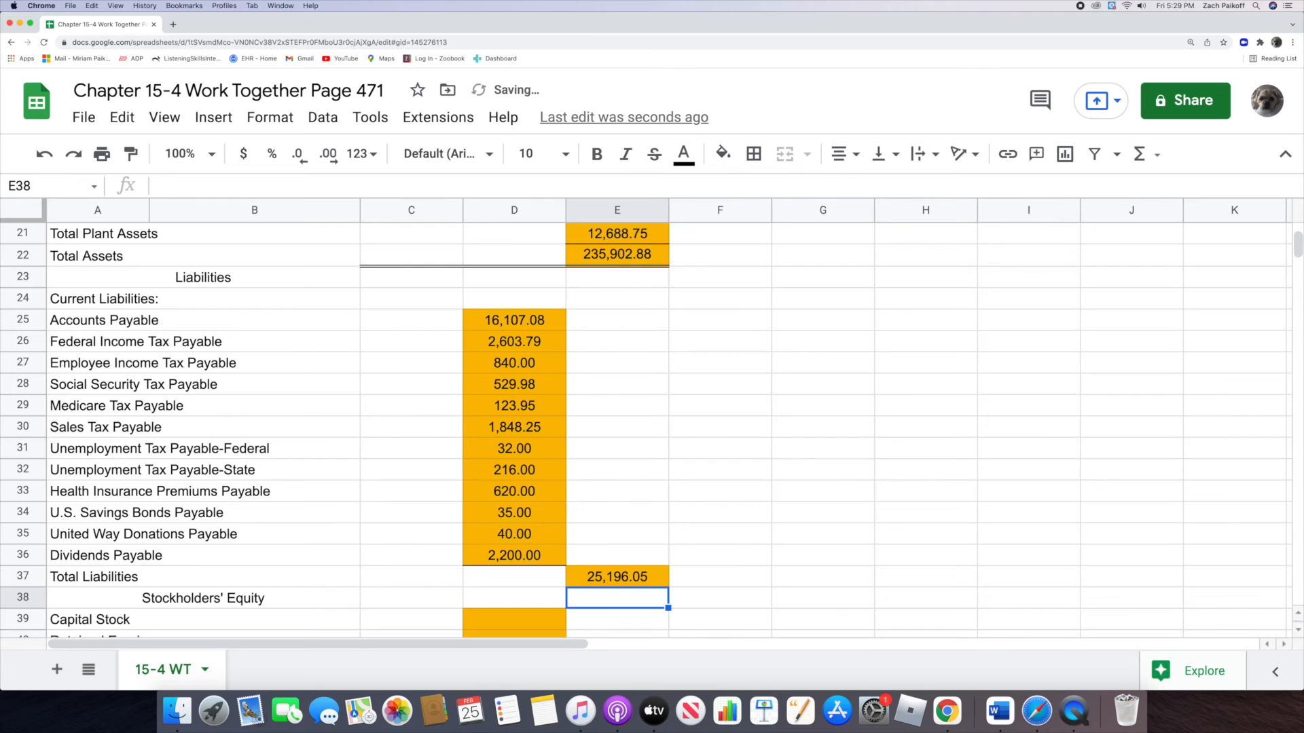
Step: Enter 110,000 for Capital Stock in D39 and 100,706.83 for Retained Earnings in D40
scroll(483, 462, down, 5)
click(488, 469)
double_click(488, 468)
text(110000)
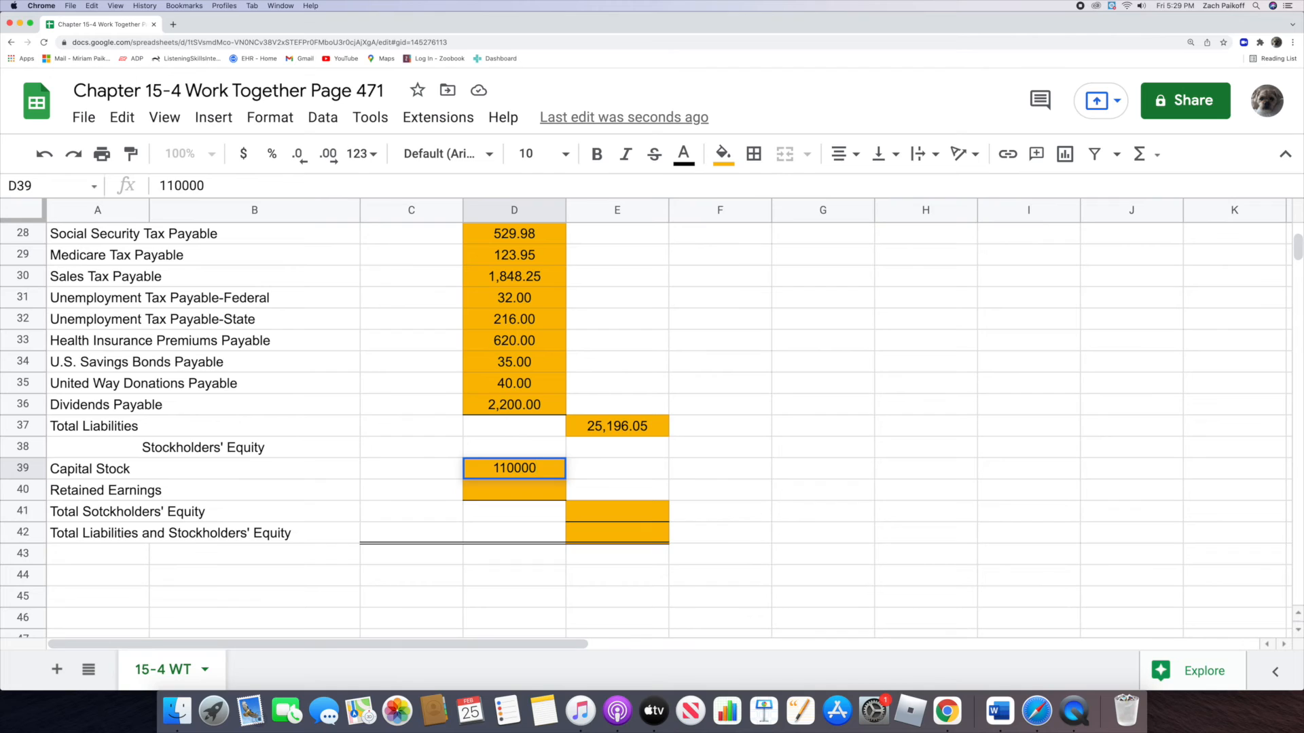
key(Return)
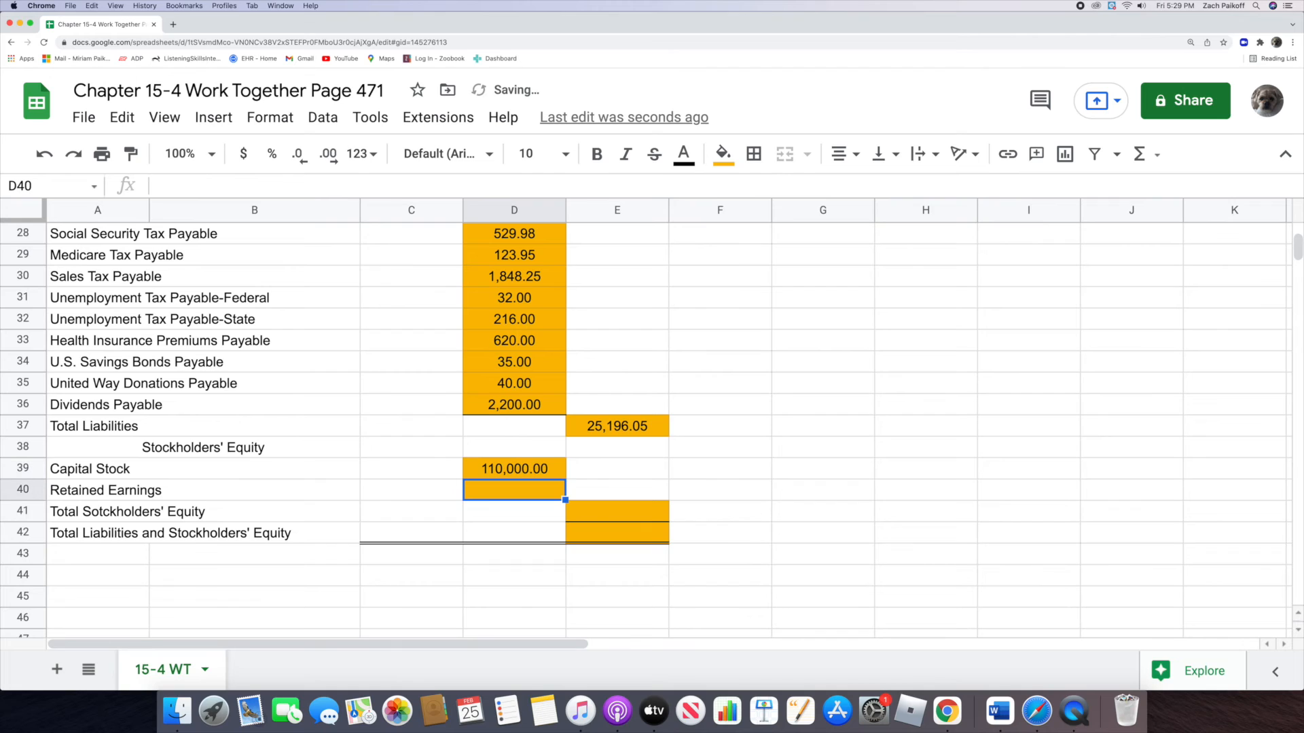
double_click(494, 491)
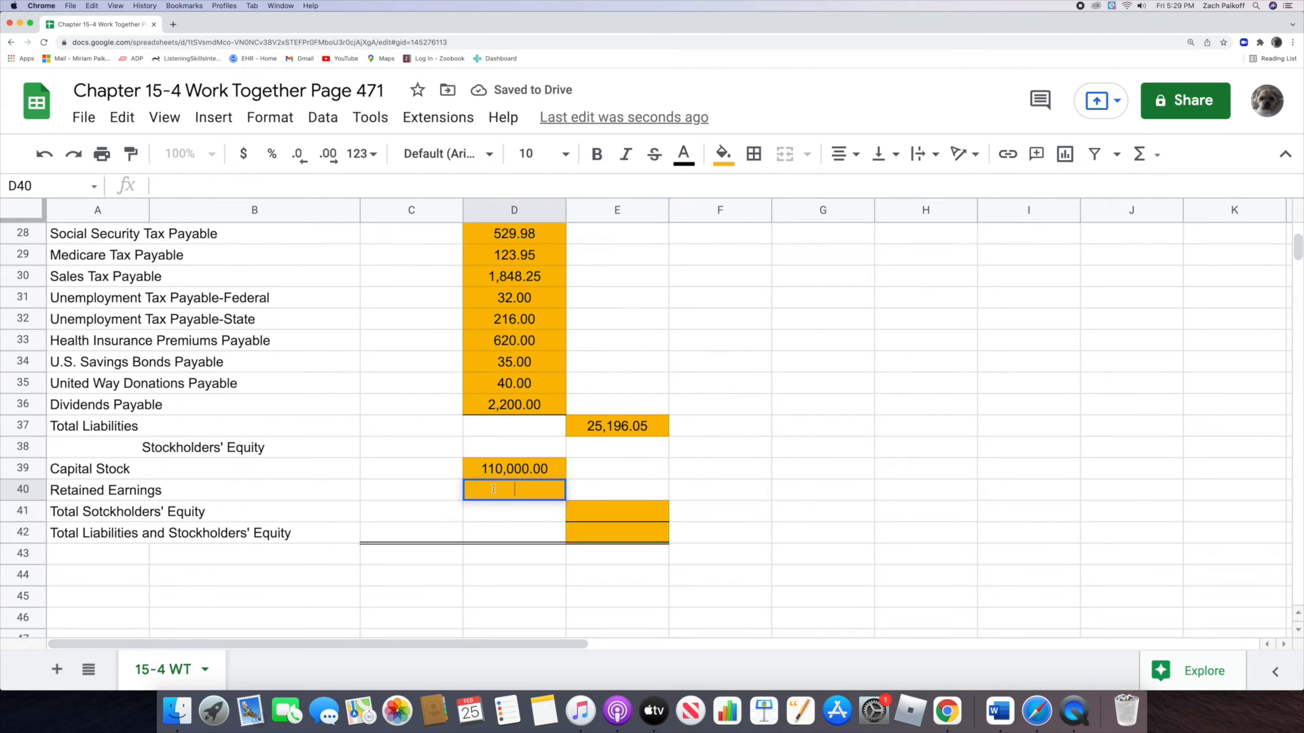
text(100,)
text(706.)
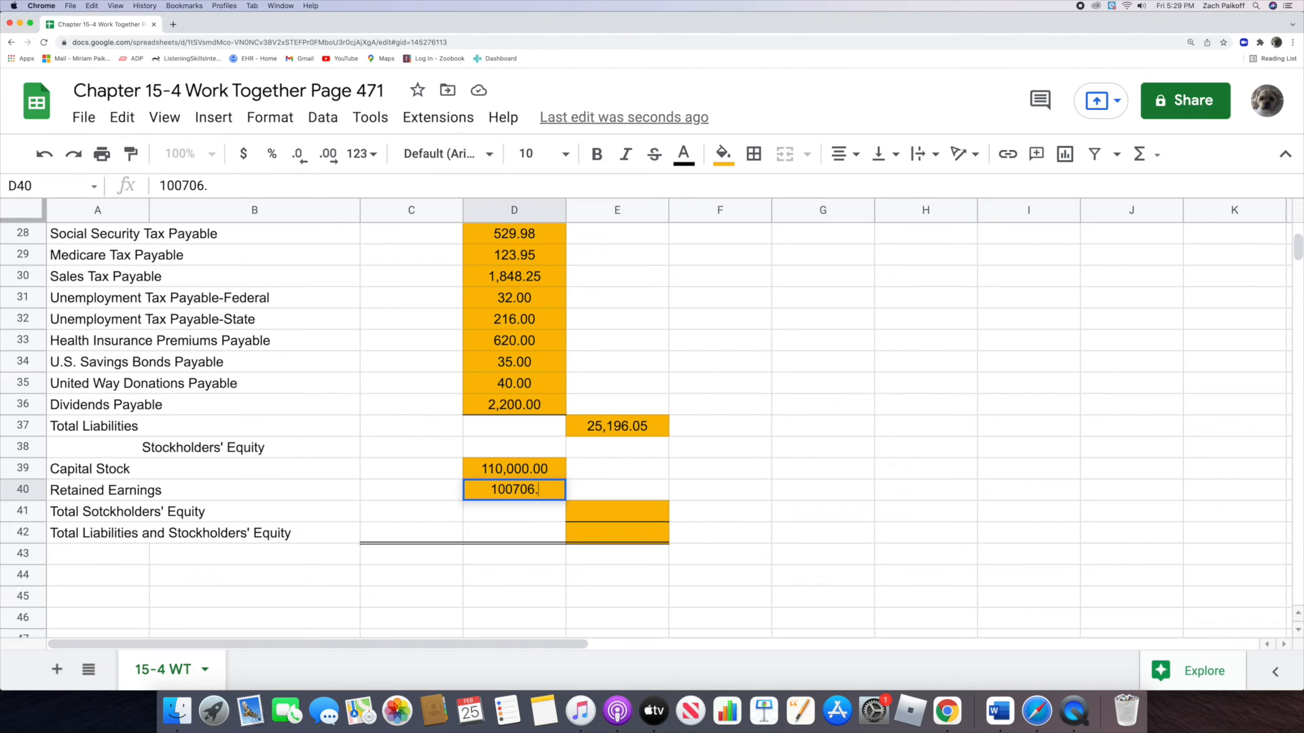
text(83)
key(Return)
Step: Calculate total stockholders' equity in E41 by adding capital stock and retained earnings with =D39+D40
click(596, 518)
text(=)
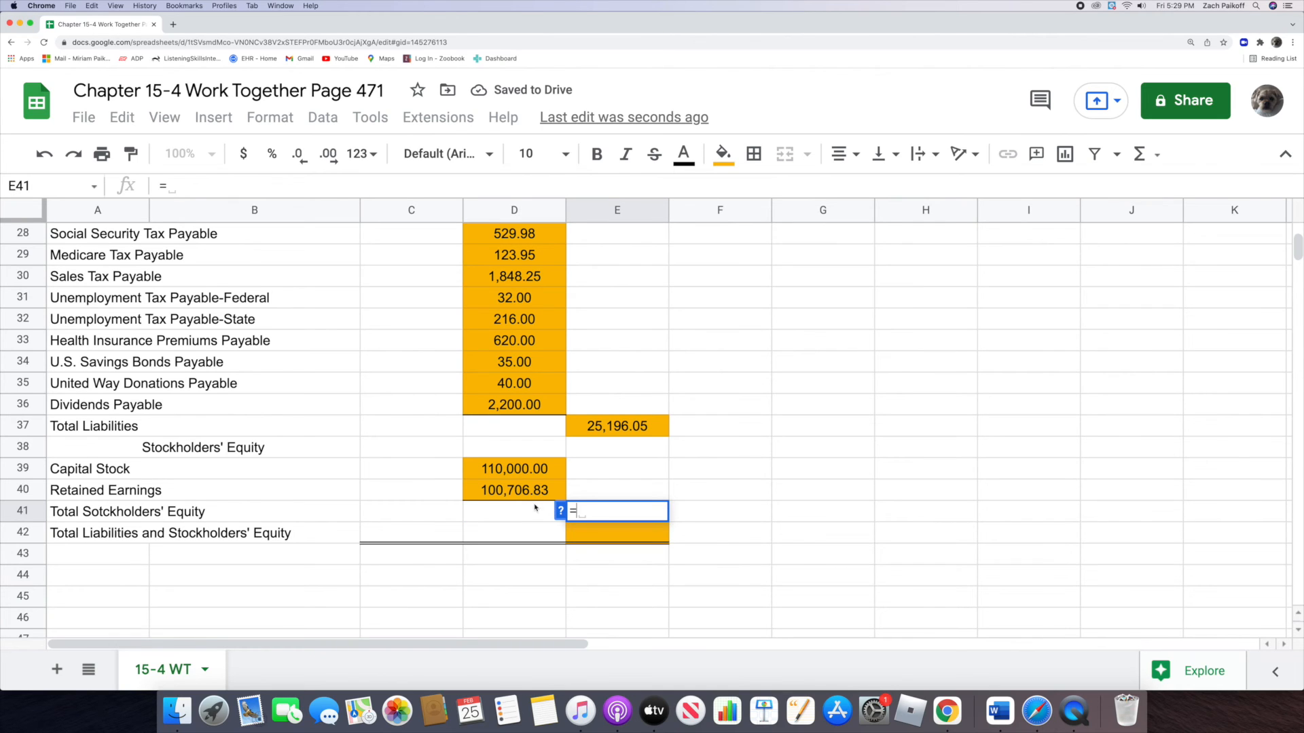
click(468, 469)
text(+)
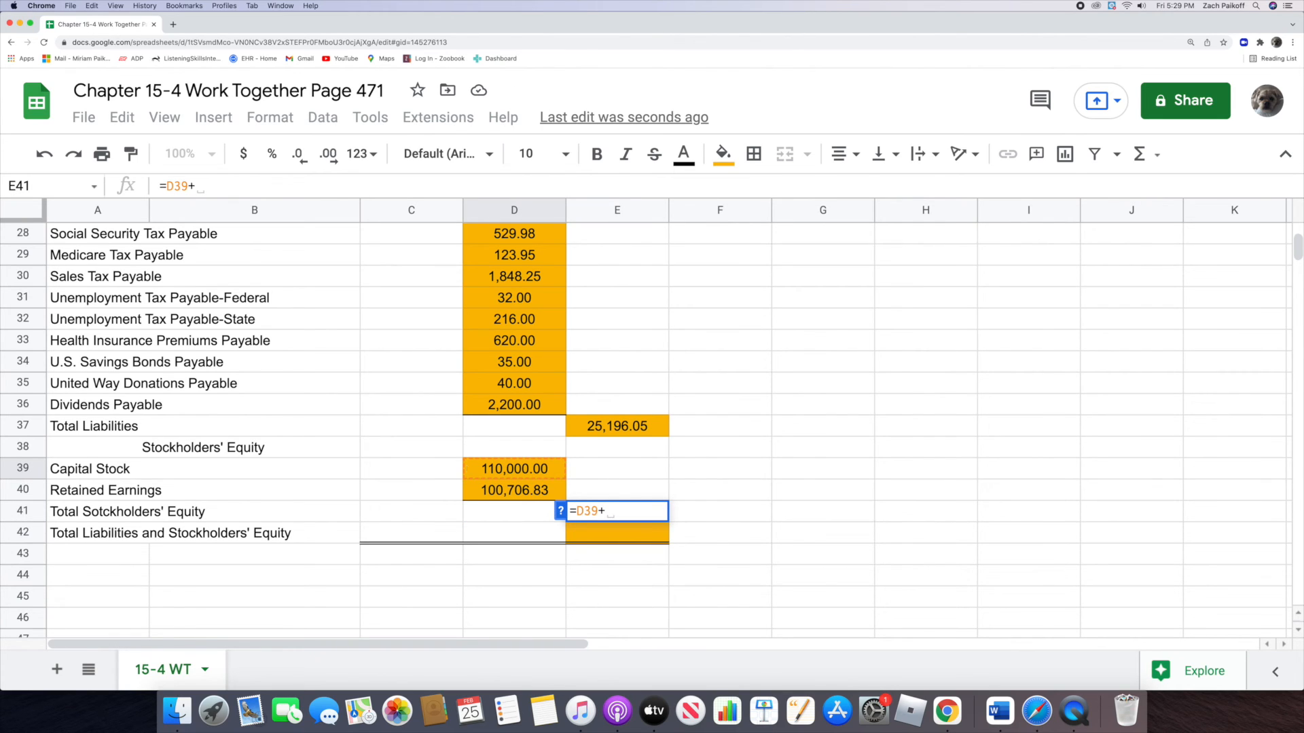
click(469, 492)
key(Return)
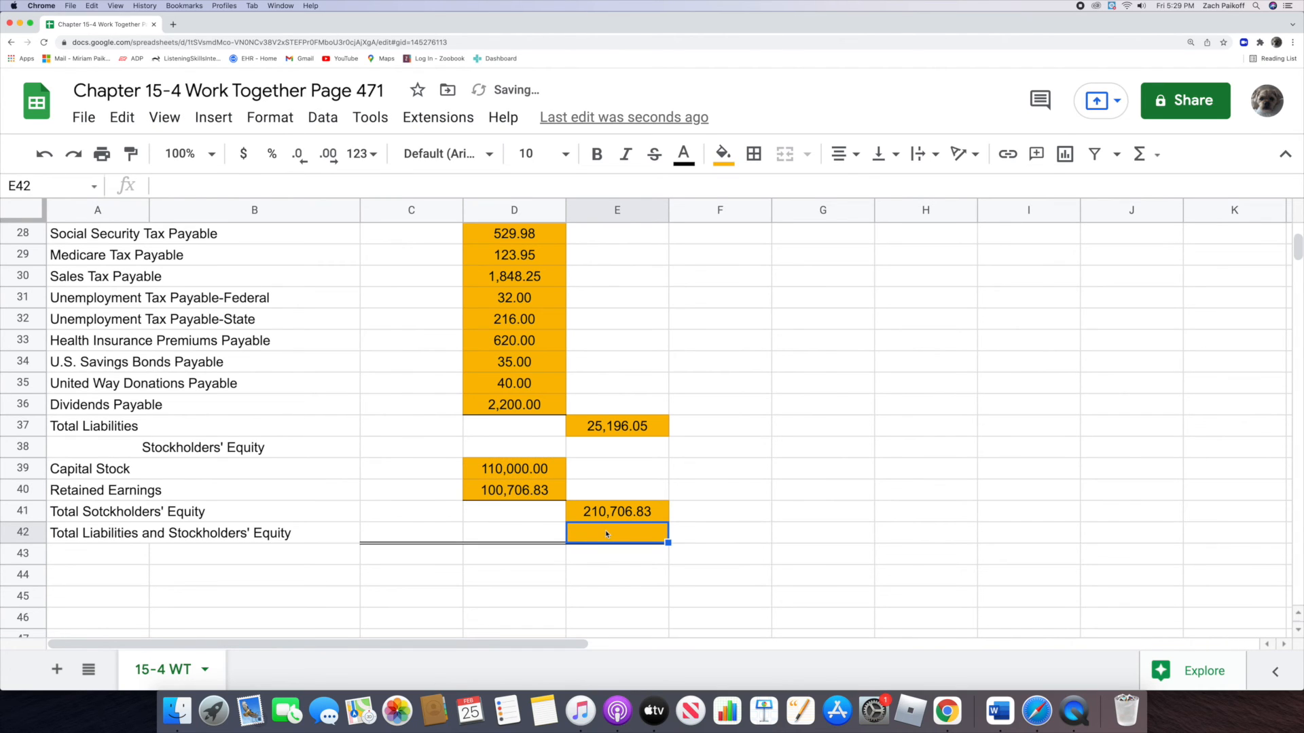
Step: Calculate Total Liabilities and Stockholders' Equity in E42 with the formula =E37+E41
text(=)
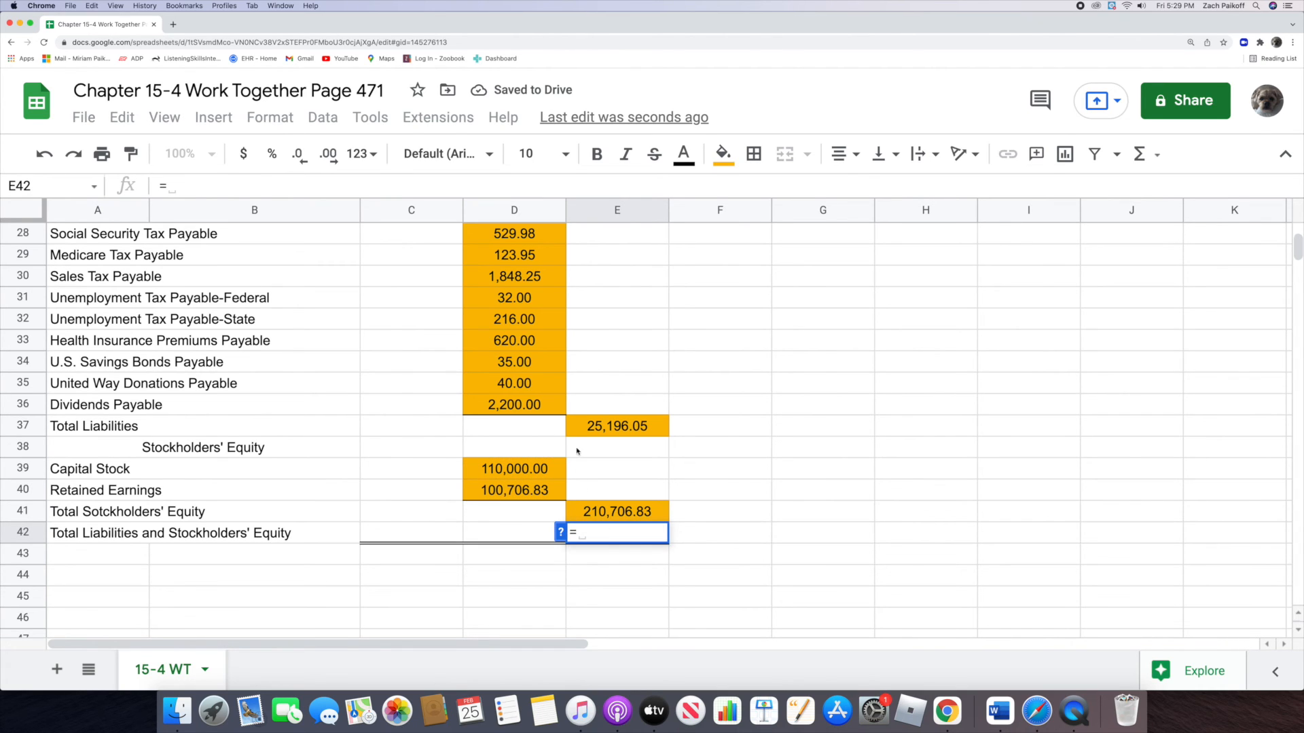
click(570, 426)
text(+)
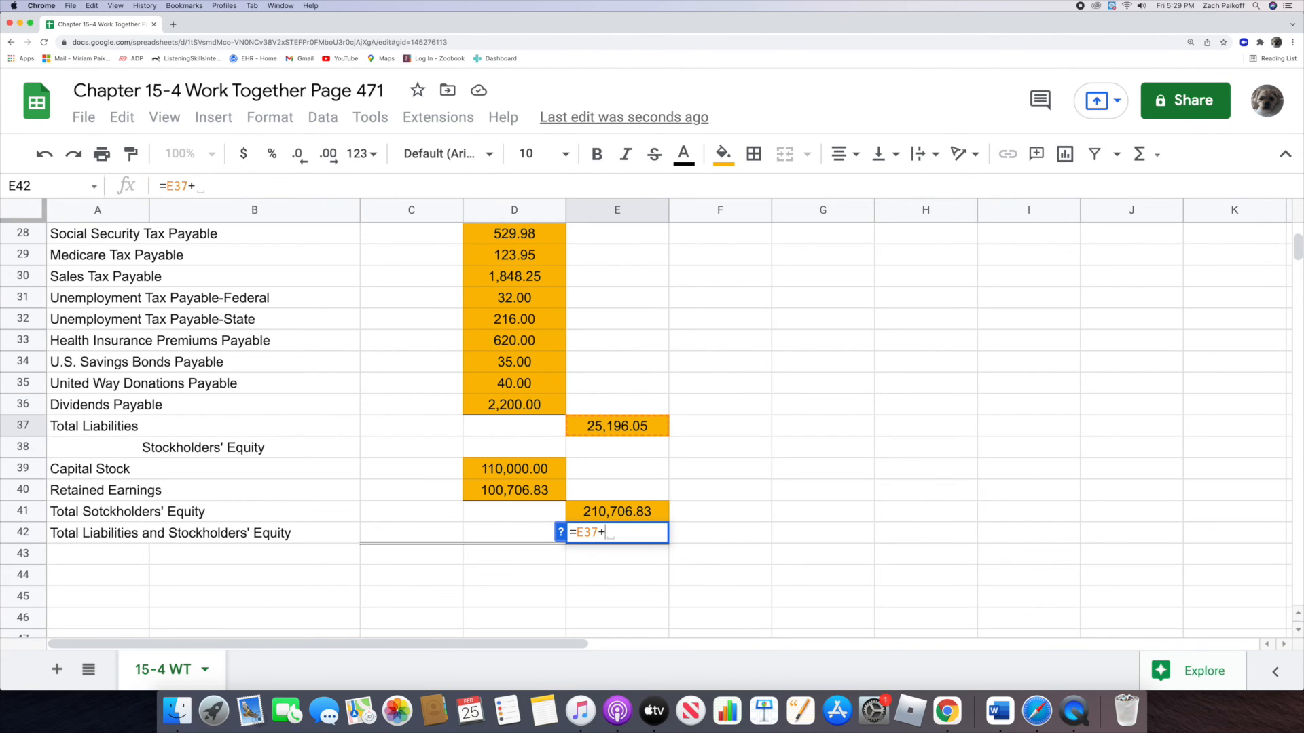
click(575, 512)
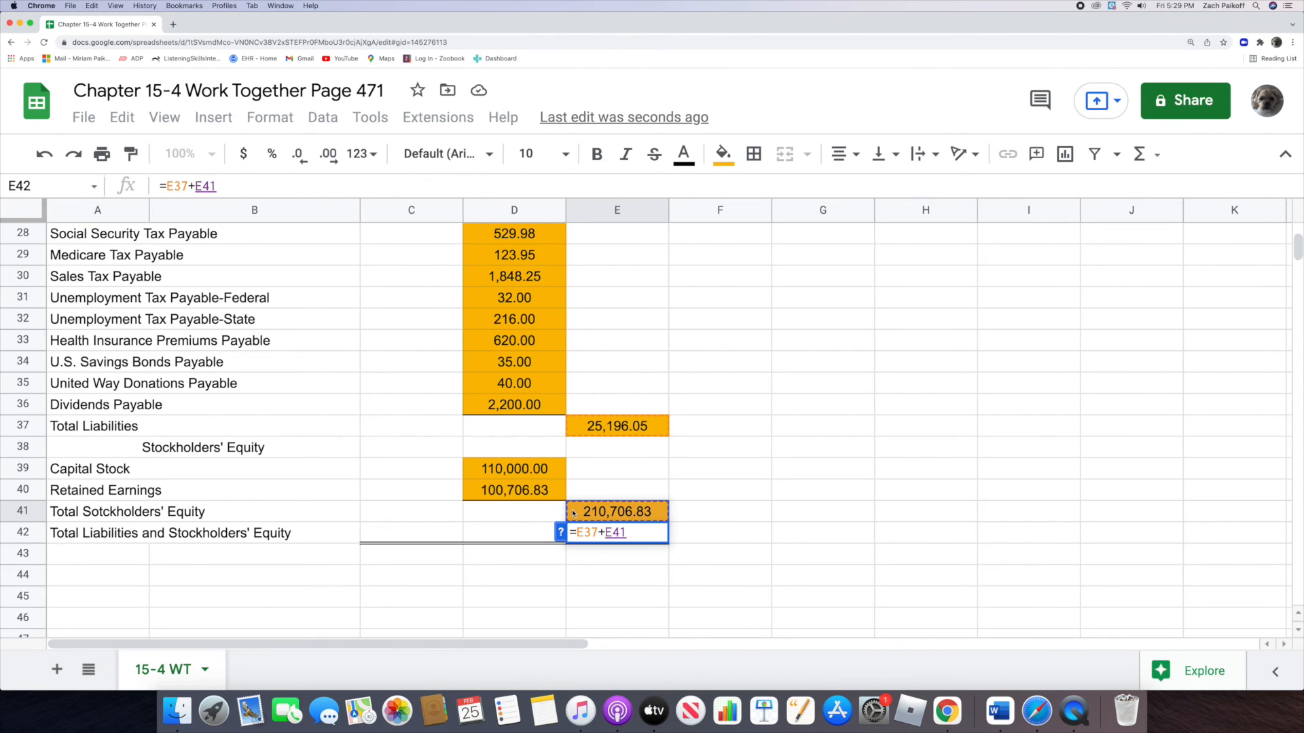
key(Return)
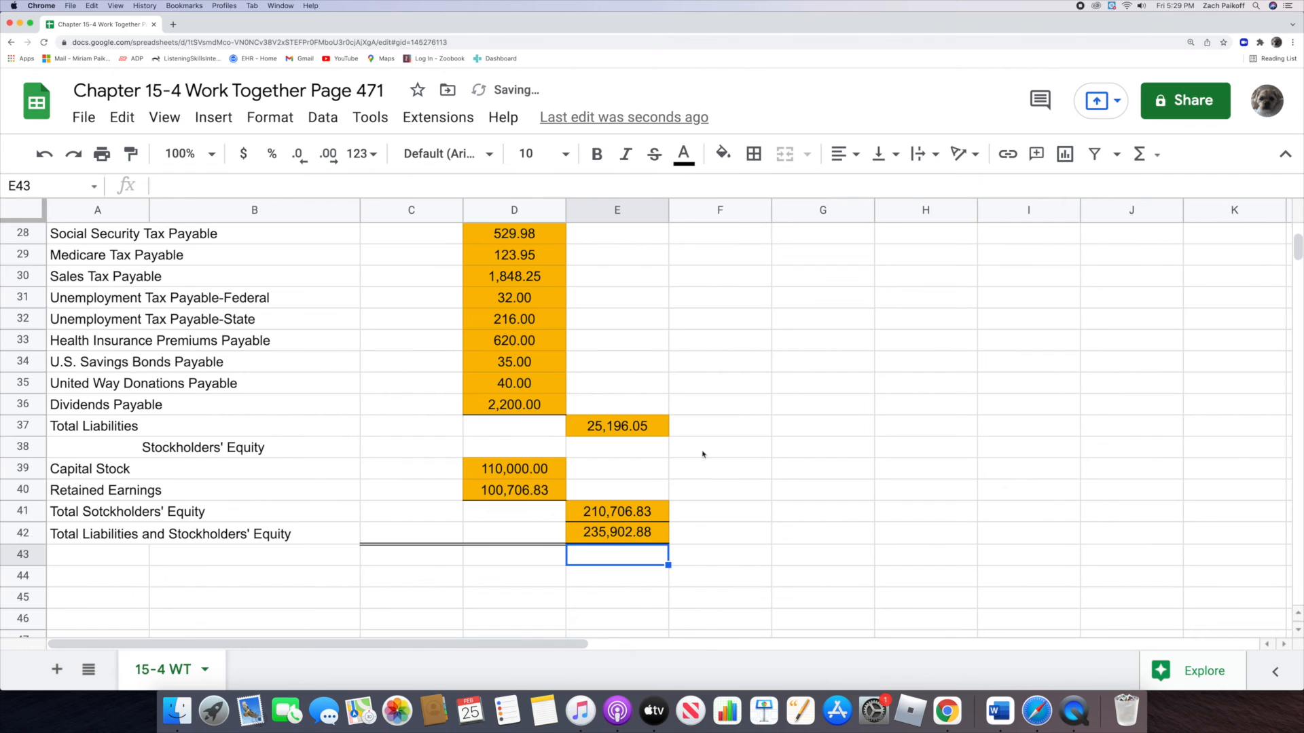
Step: Compare Total Assets in E22 with Total Liabilities and Stockholders' Equity in E42
scroll(703, 450, up, 3)
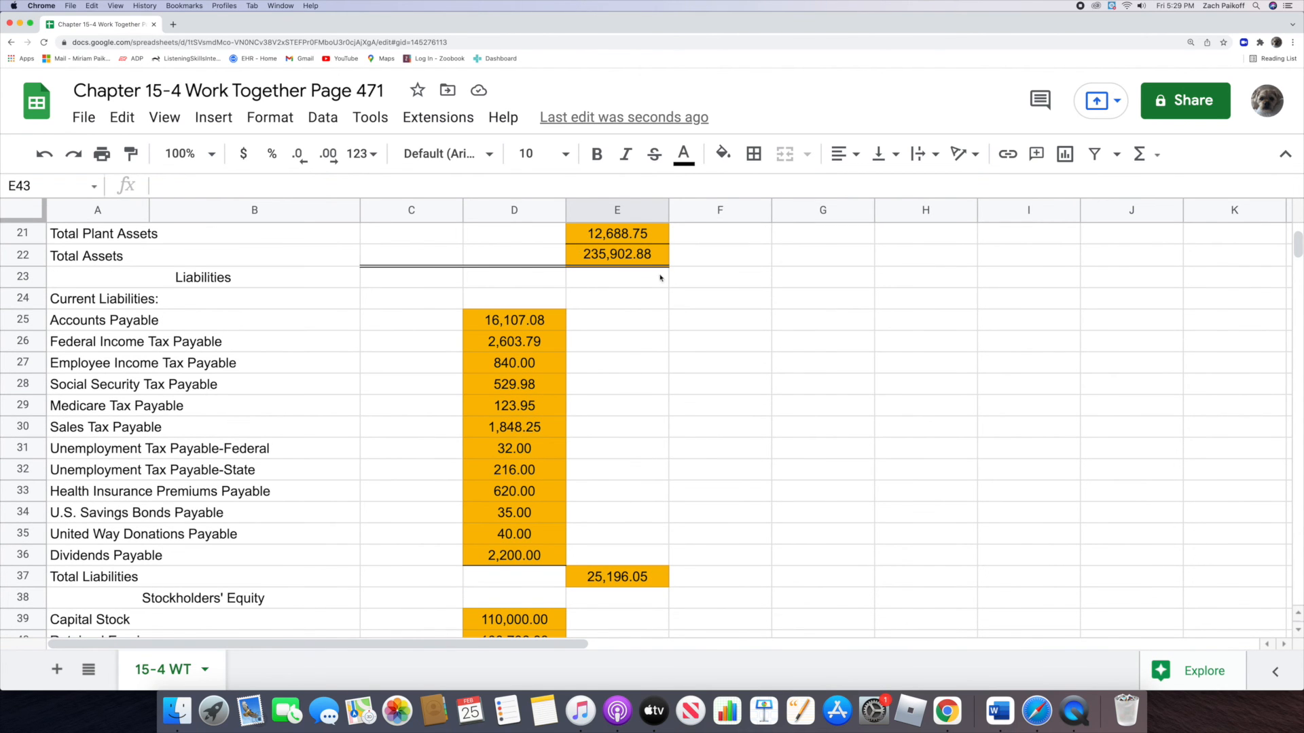
scroll(678, 323, down, 3)
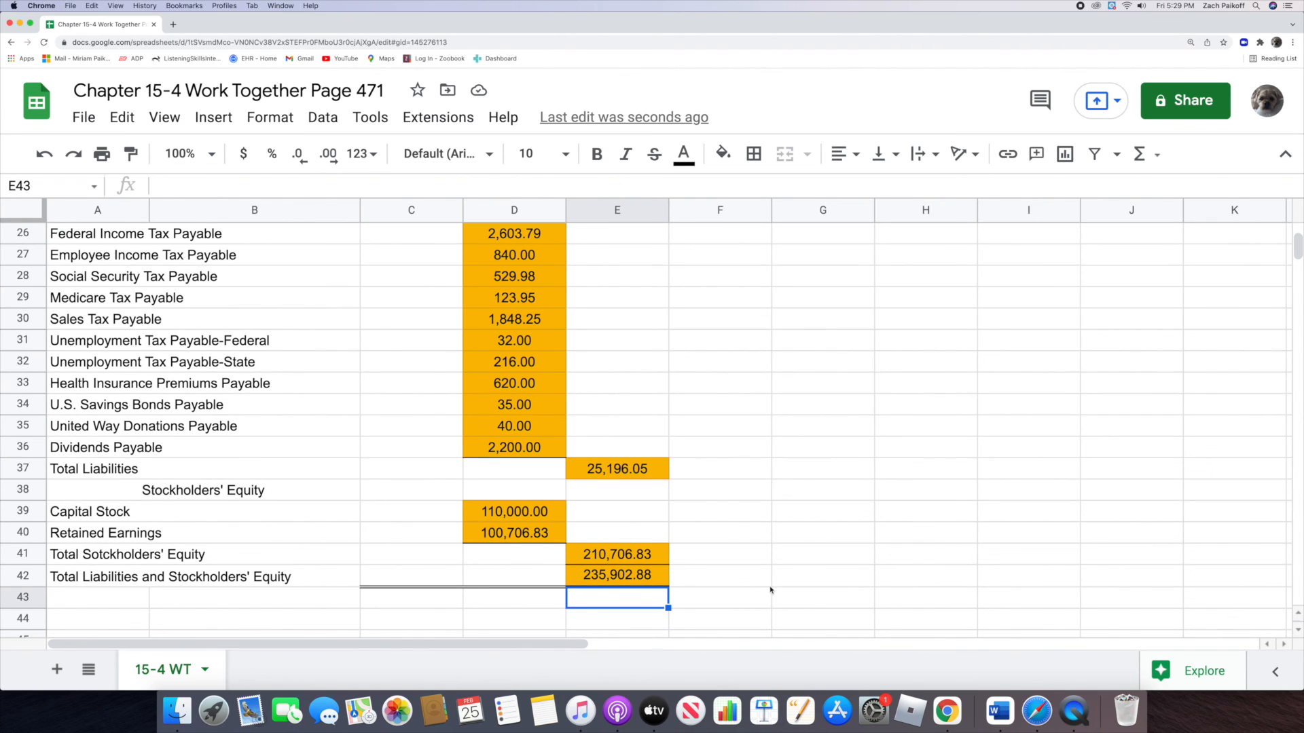
click(801, 599)
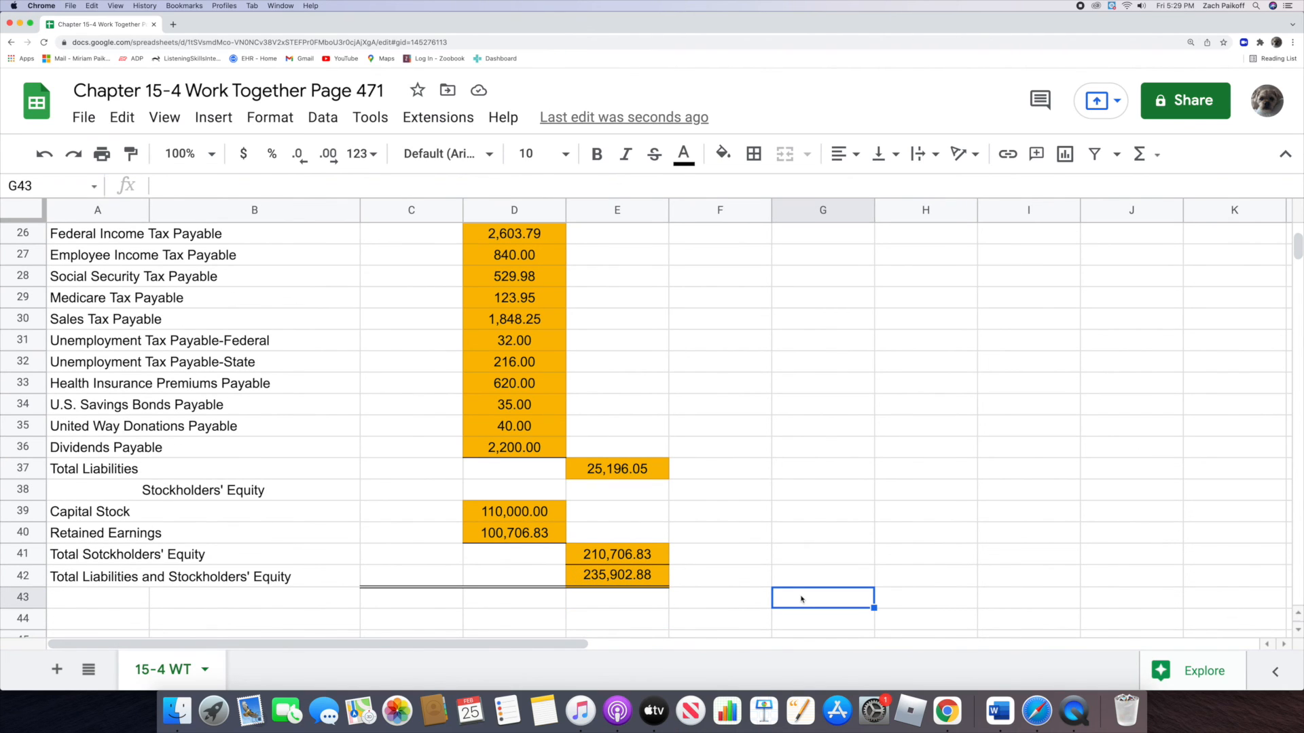